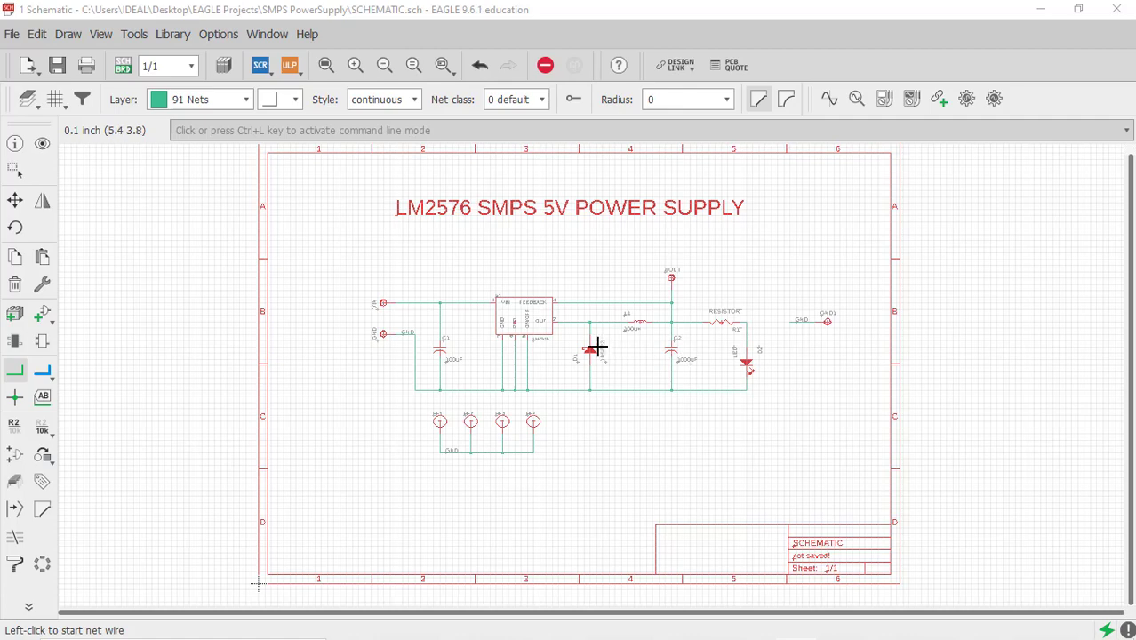
Name the net between the VIN pad and regulator pin 1 VIN and place its label beside the C1 junction
scroll(592, 349, up, 2)
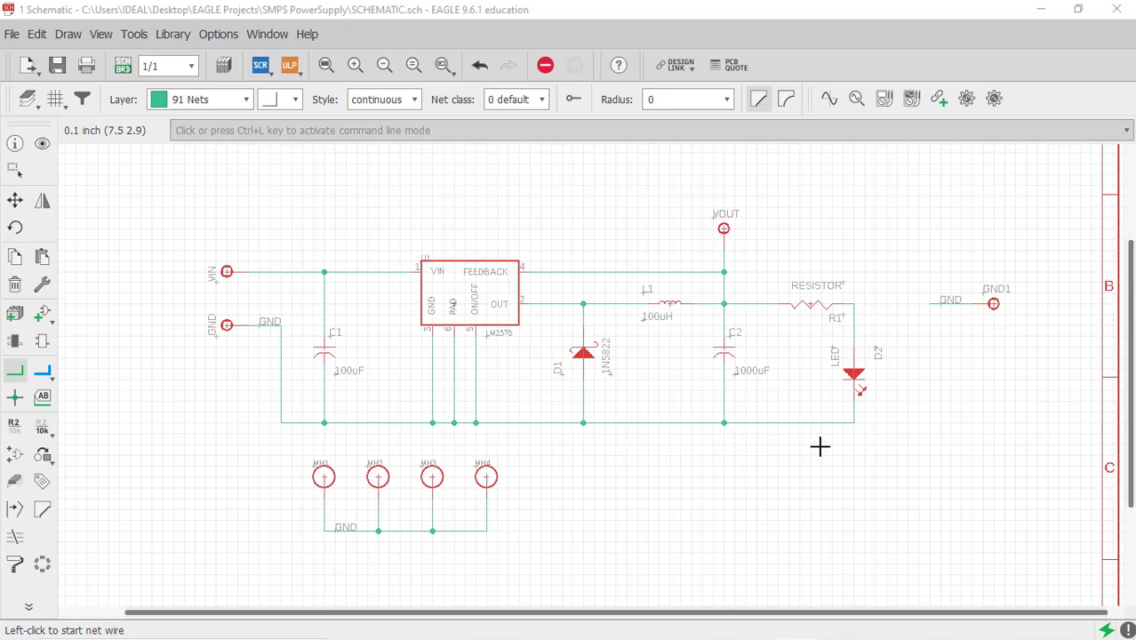
scroll(396, 390, up, 2)
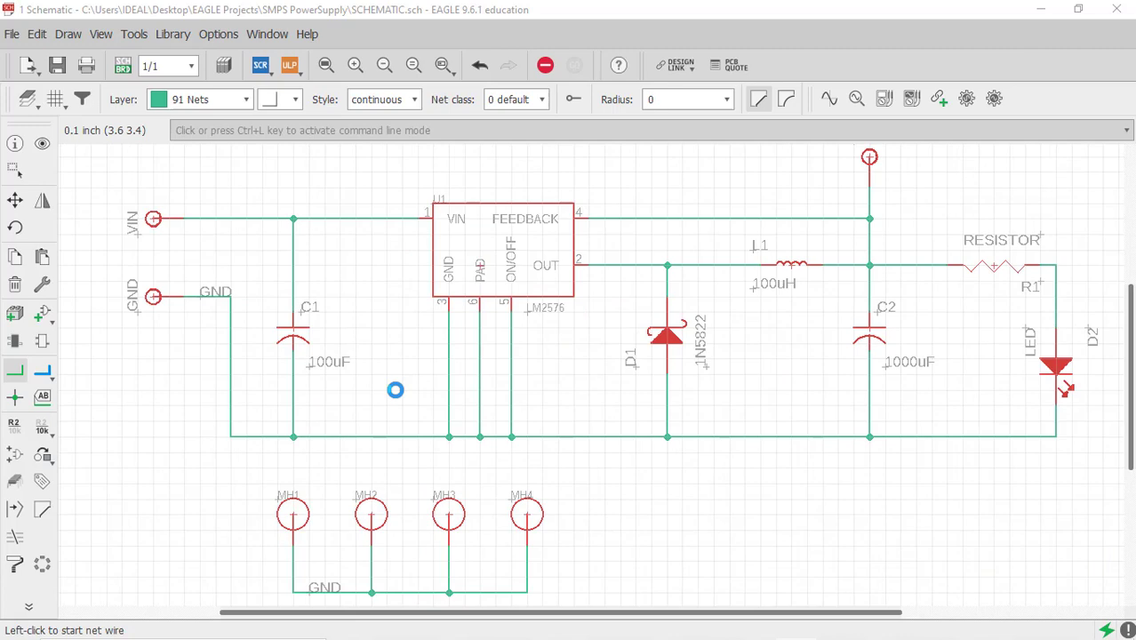
scroll(396, 389, down, 1)
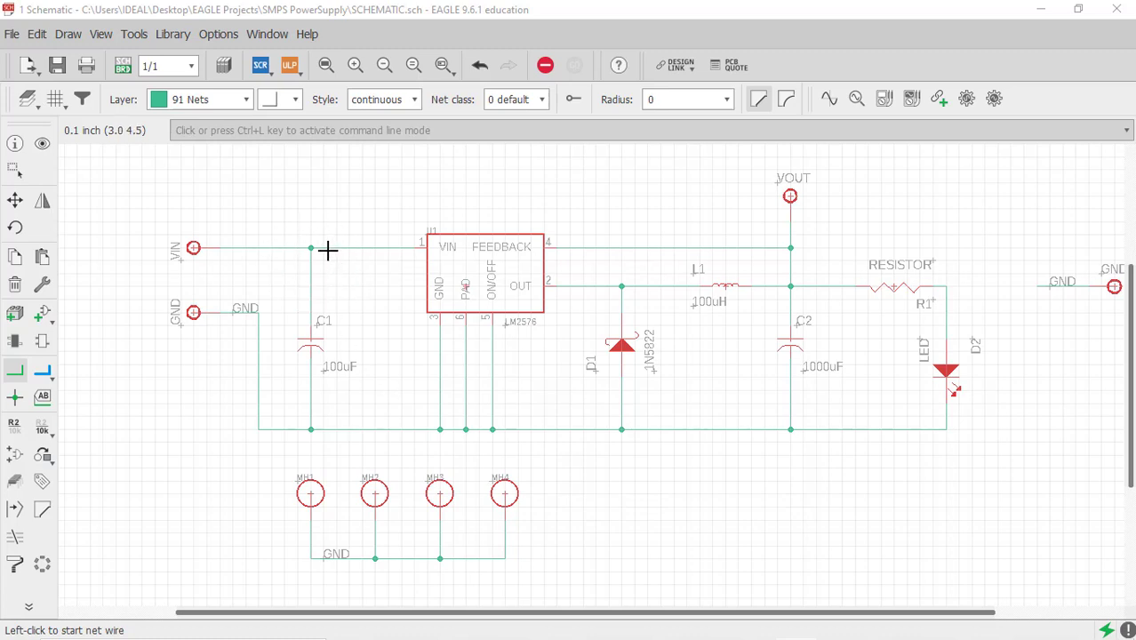
click(13, 426)
click(336, 253)
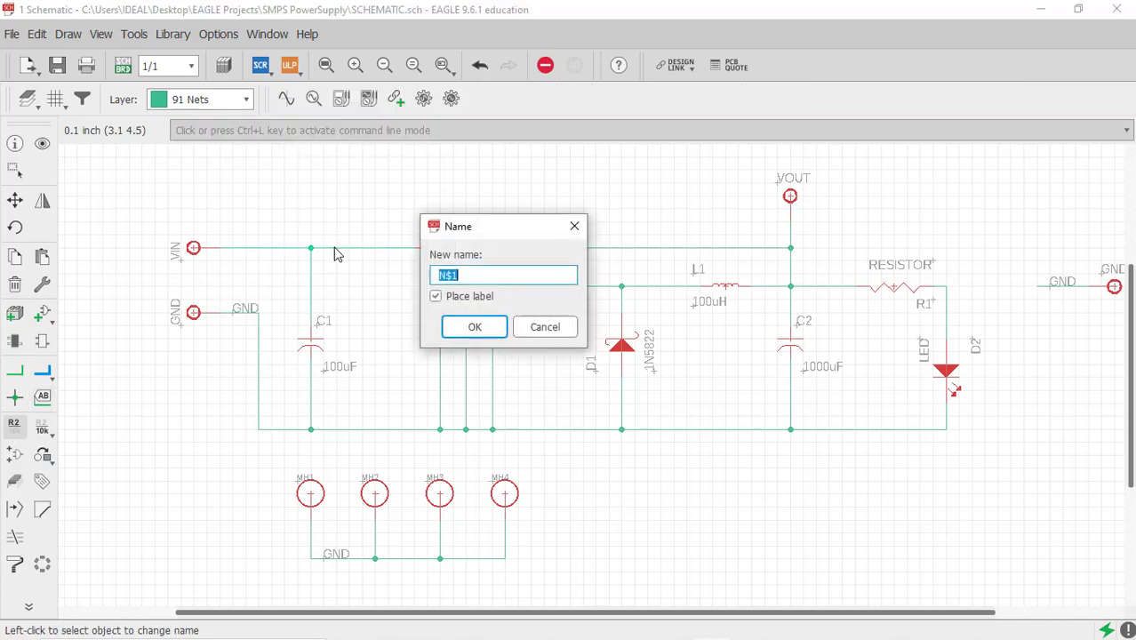
text(VIN)
key(Return)
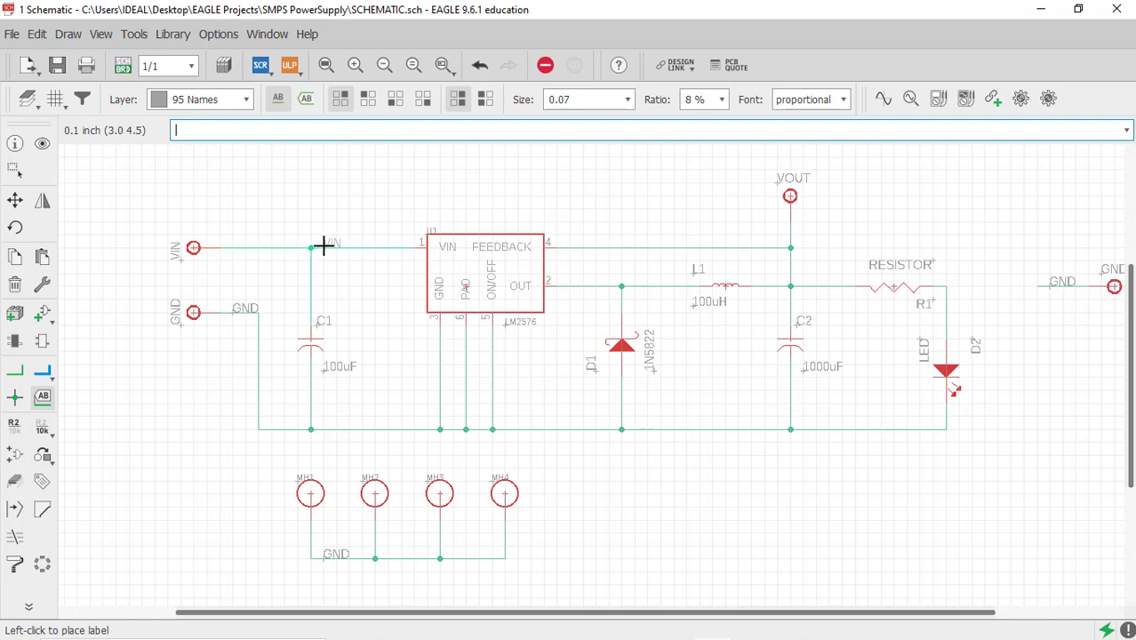
click(325, 249)
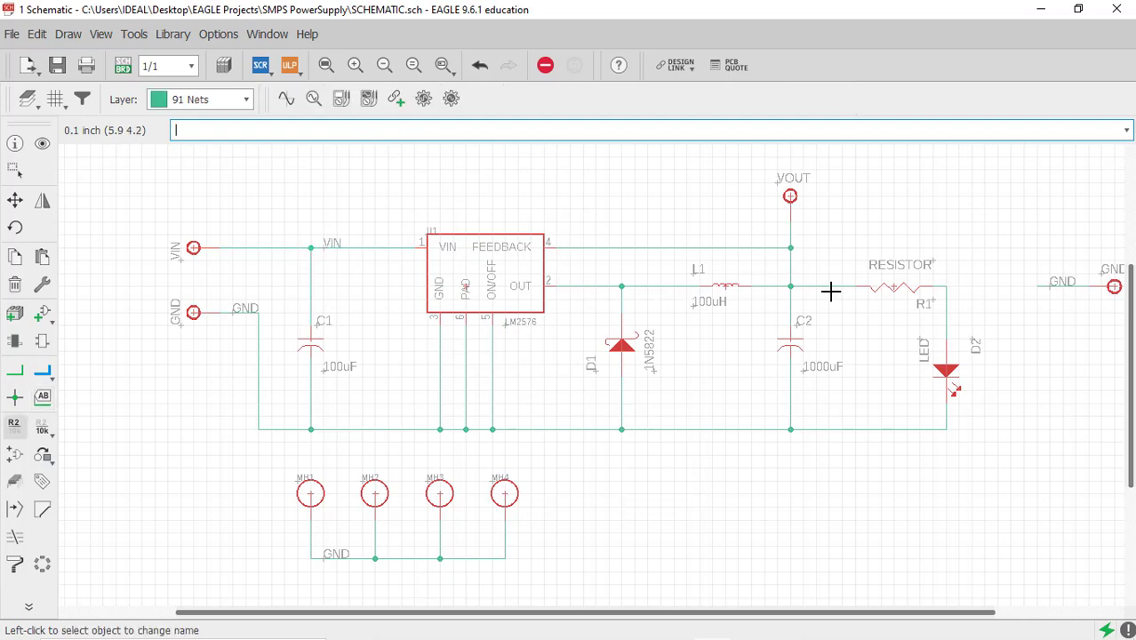
Name the output net at the VOUT and feedback junction 5V and place its label beside the VOUT wire
scroll(809, 262, up, 2)
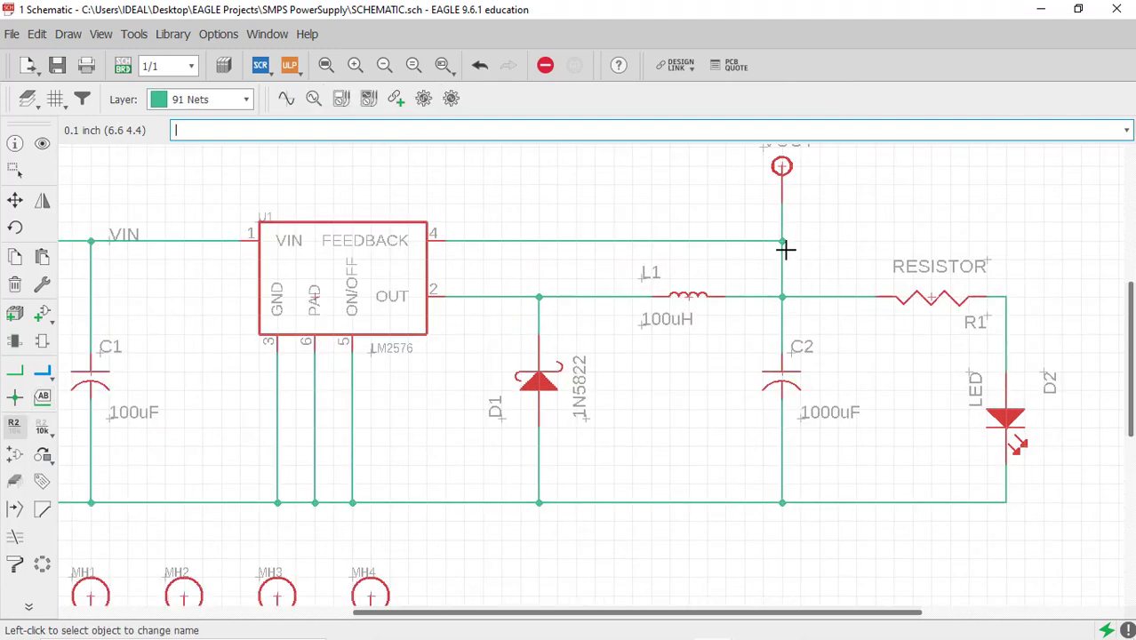
click(783, 245)
click(782, 244)
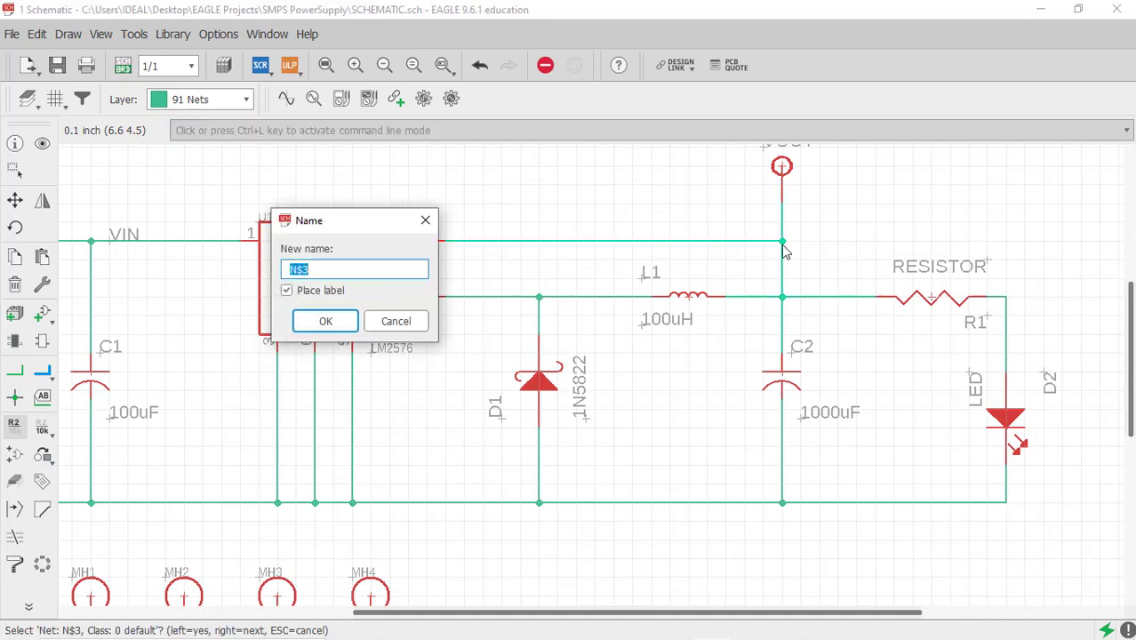
text(5V)
click(346, 320)
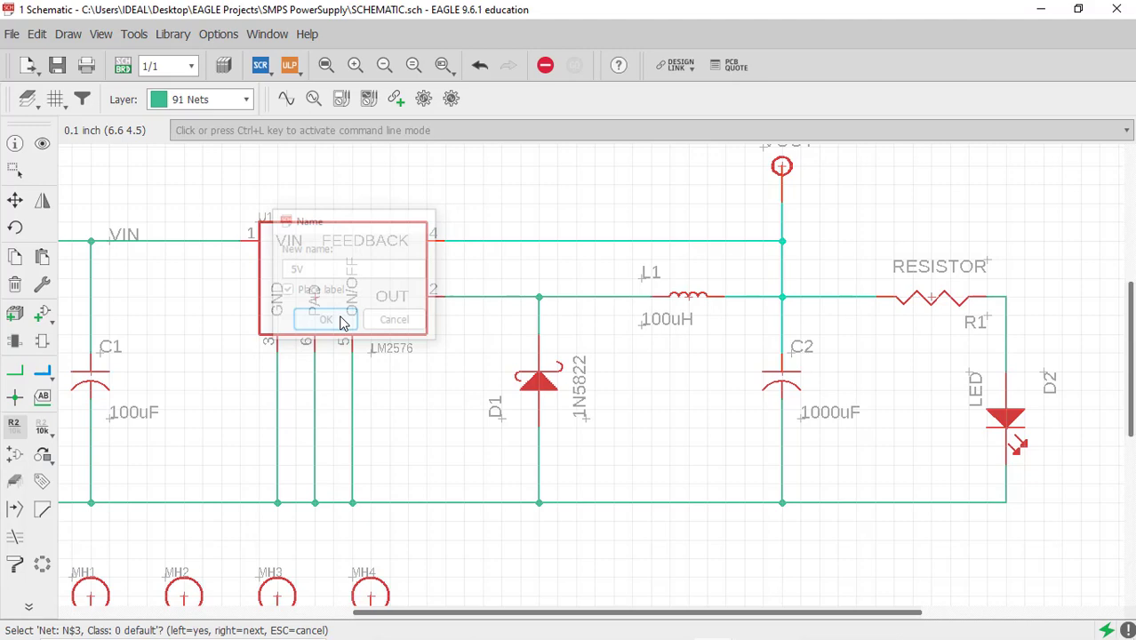
click(791, 231)
scroll(825, 252, down, 3)
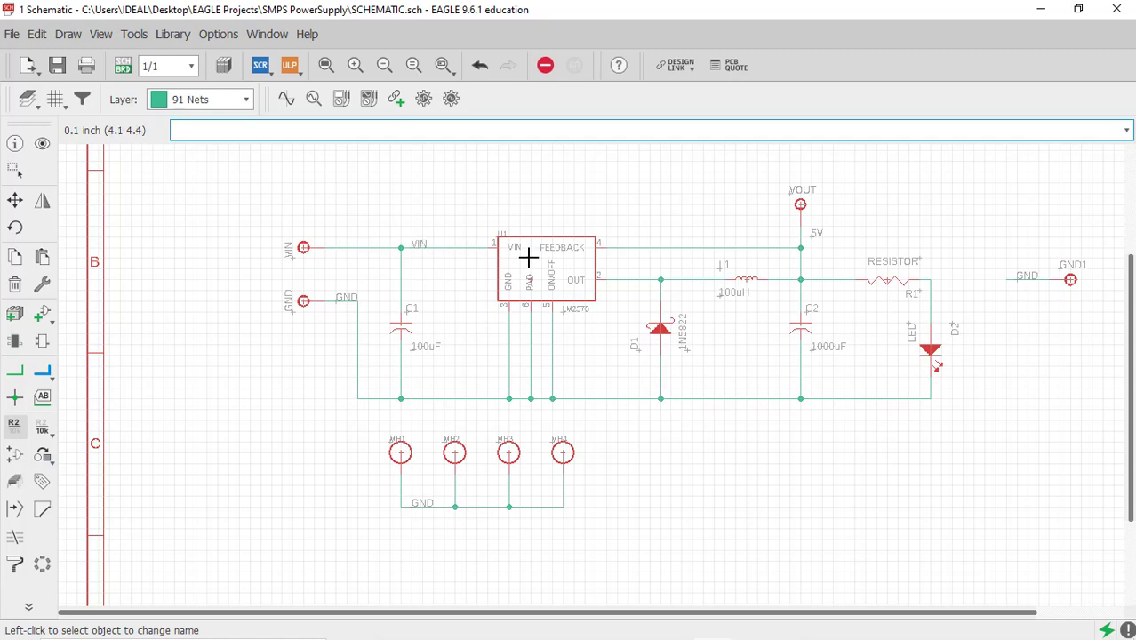
Save the schematic and switch to its board layout
click(58, 66)
scroll(469, 454, down, 3)
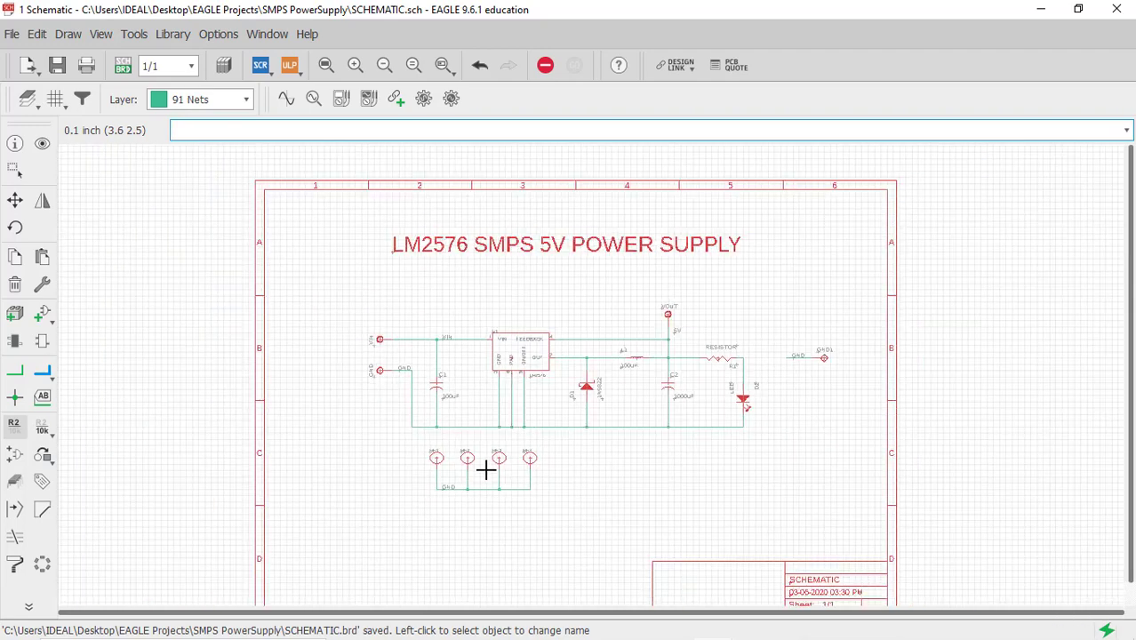
scroll(472, 464, up, 1)
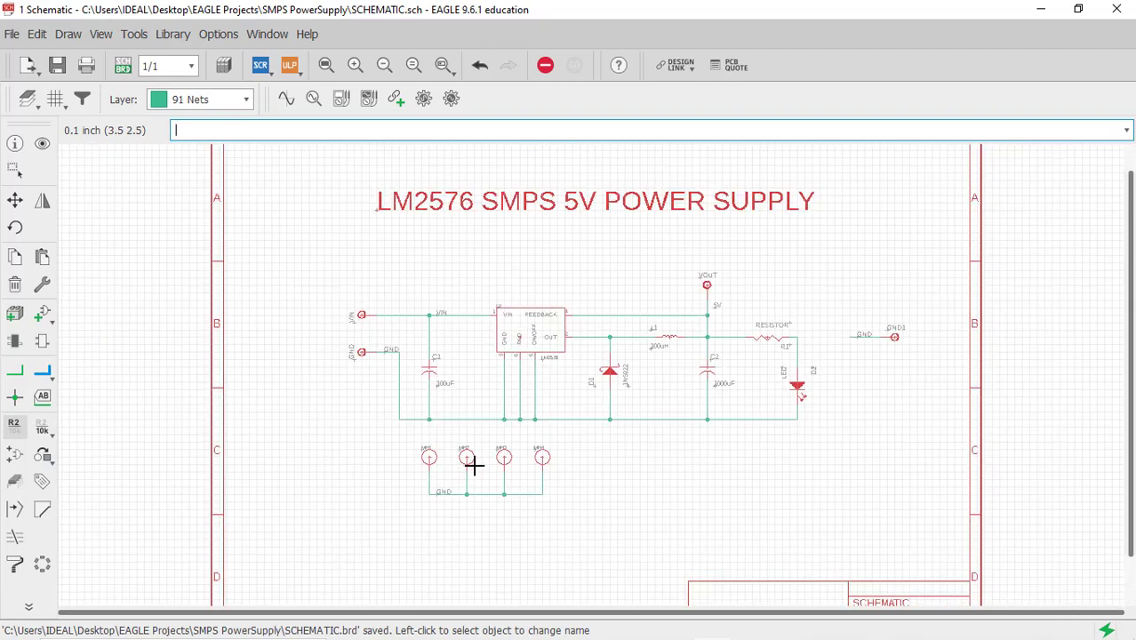
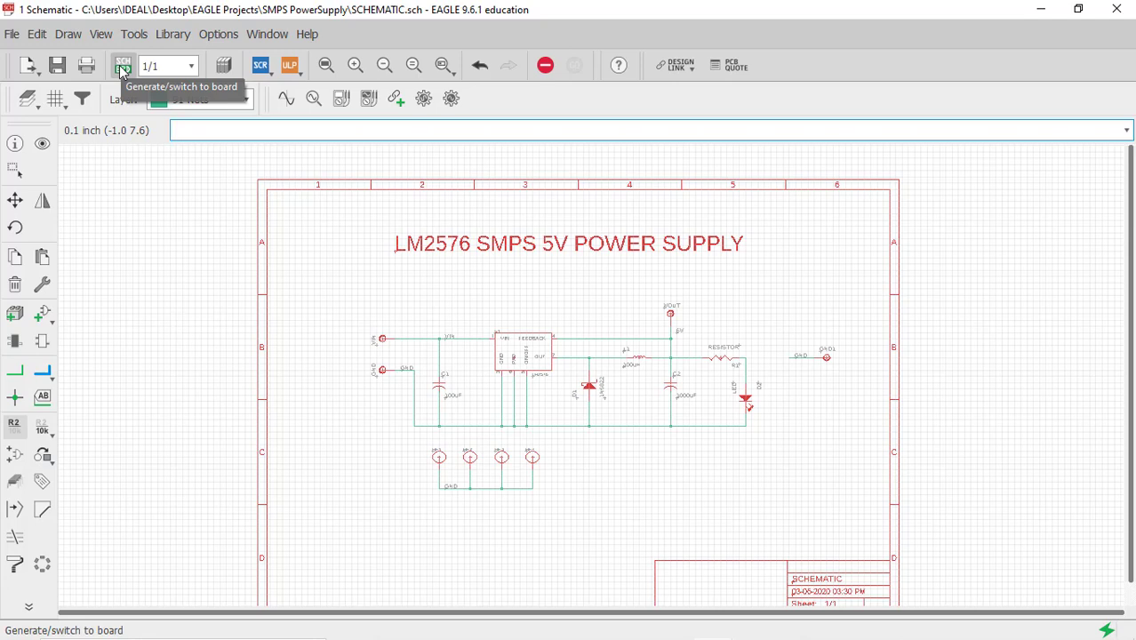
click(123, 69)
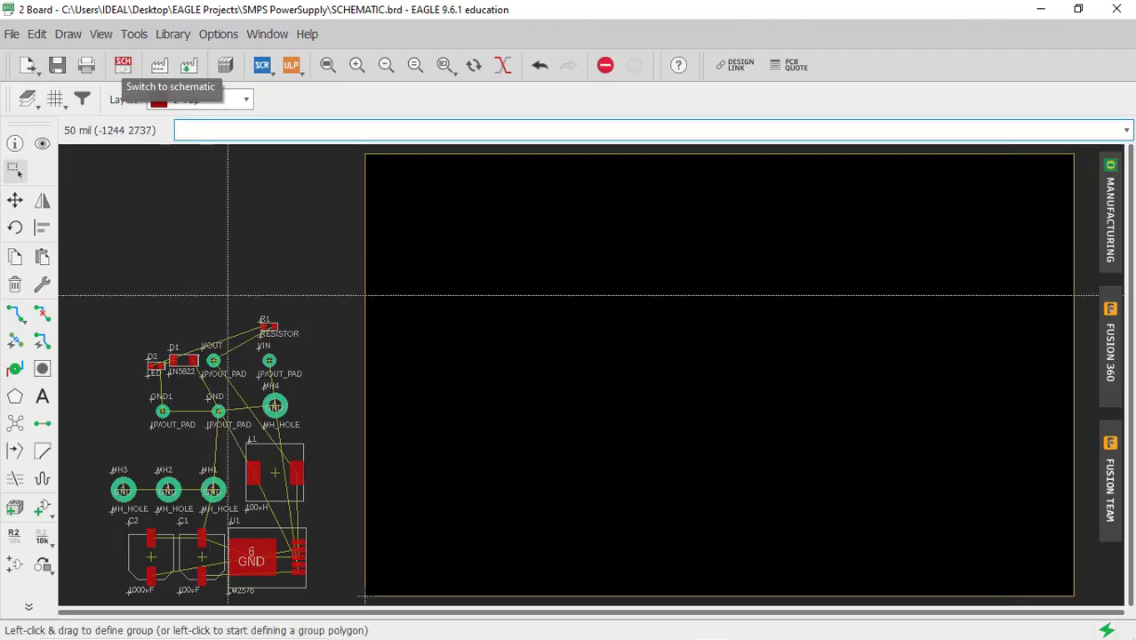
Select the whole default board outline as a group and delete it
mouse_move(620, 633)
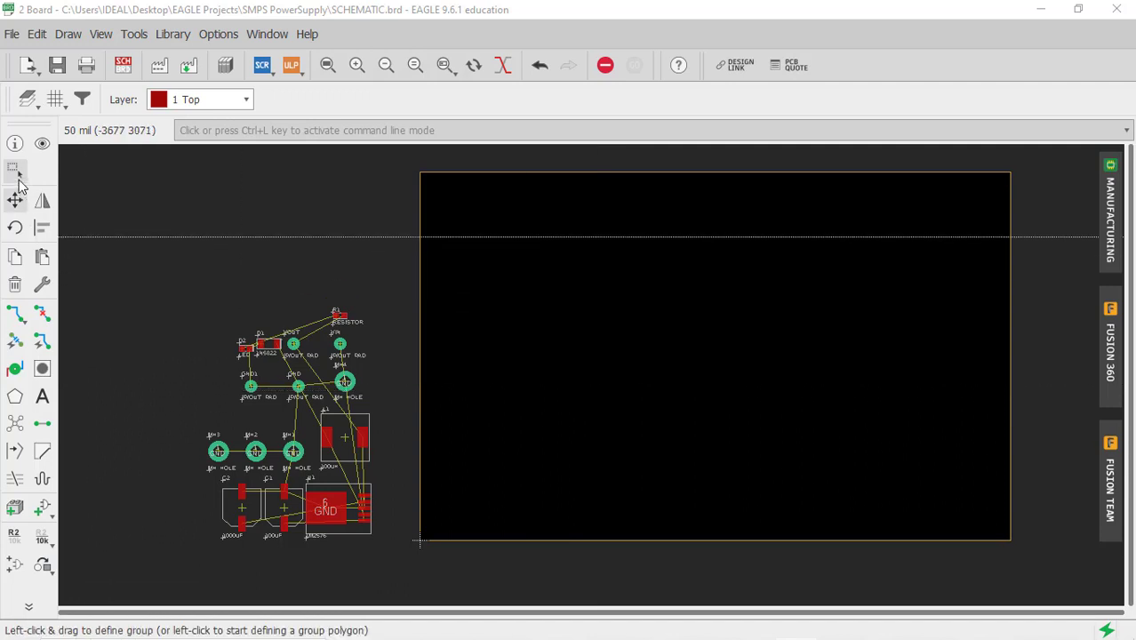
key(ctrl+l)
drag(406, 157, 1066, 561)
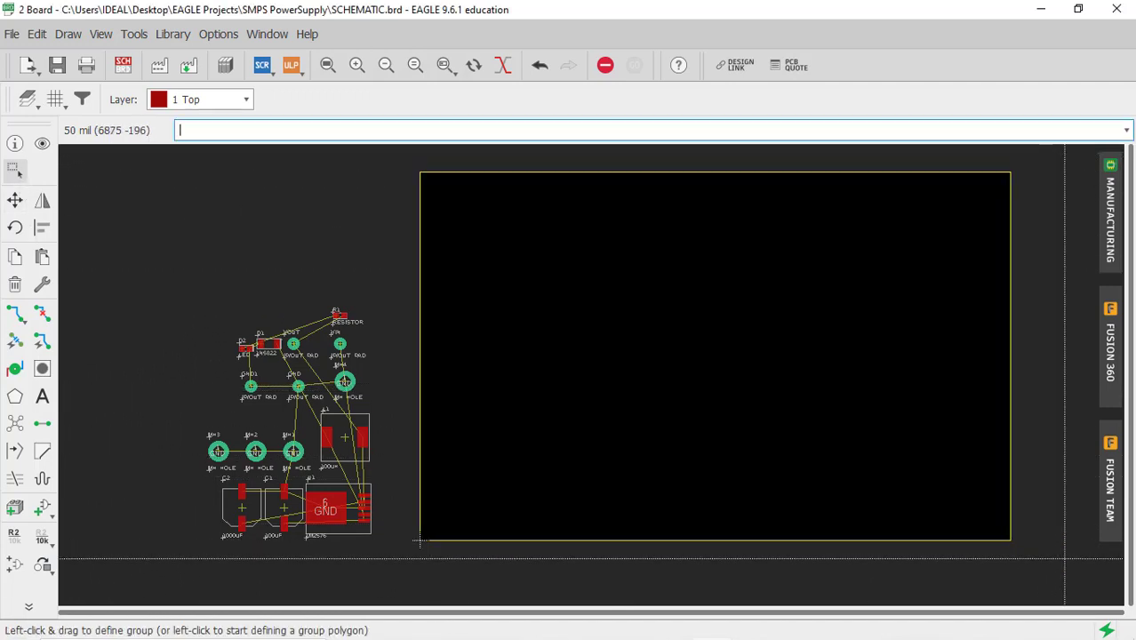
key(Delete)
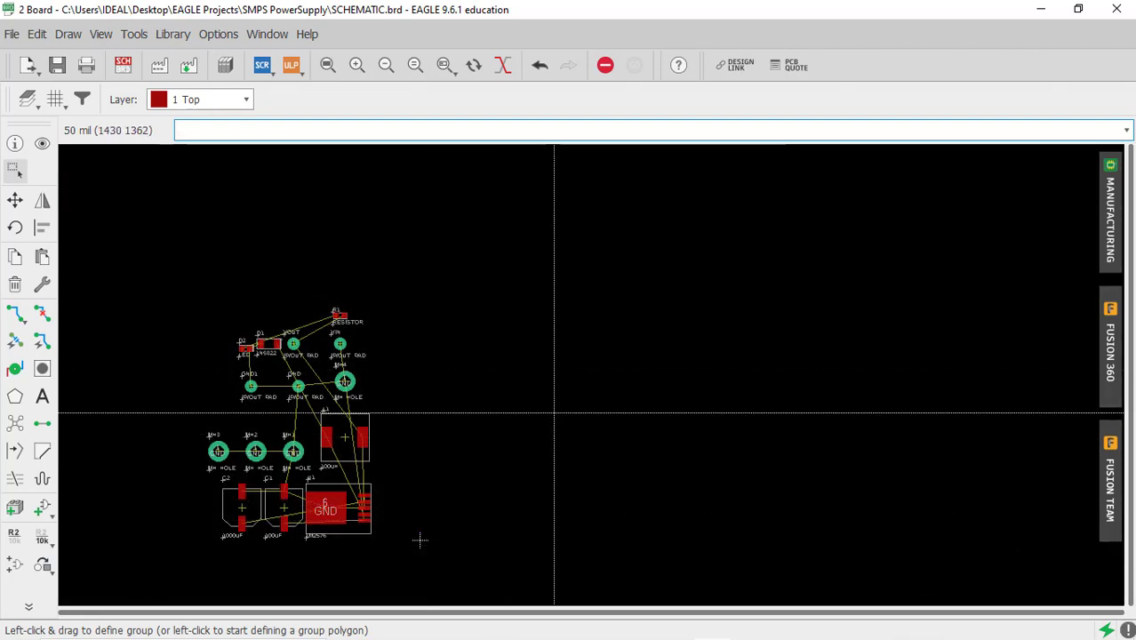
Set the board grid size to 200 mil and turn the grid display on
scroll(421, 538, up, 1)
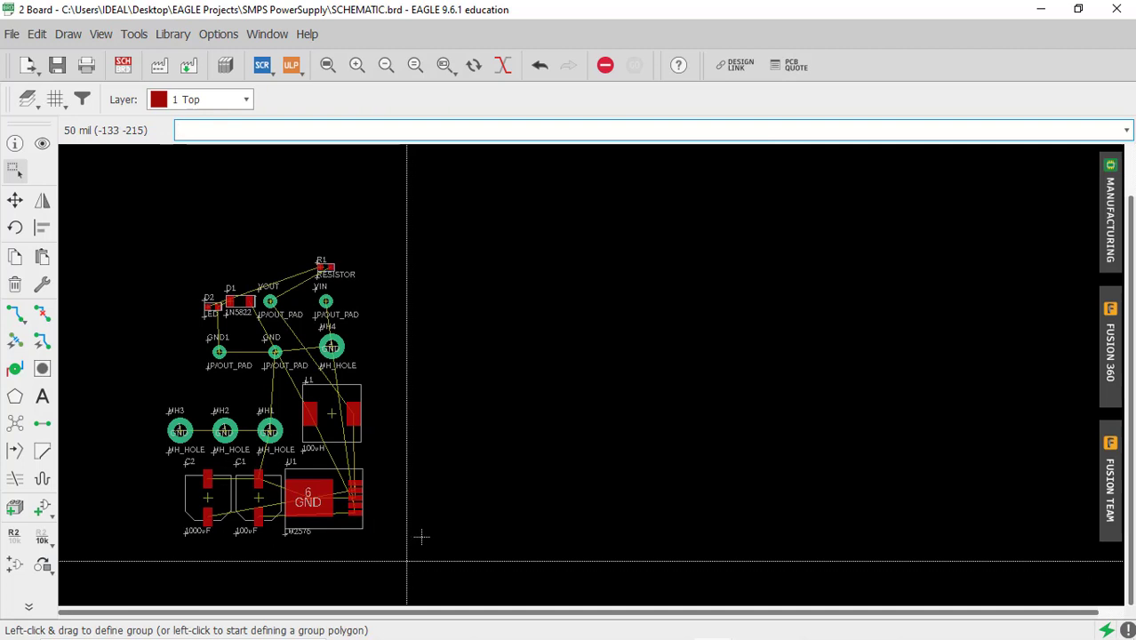
click(54, 99)
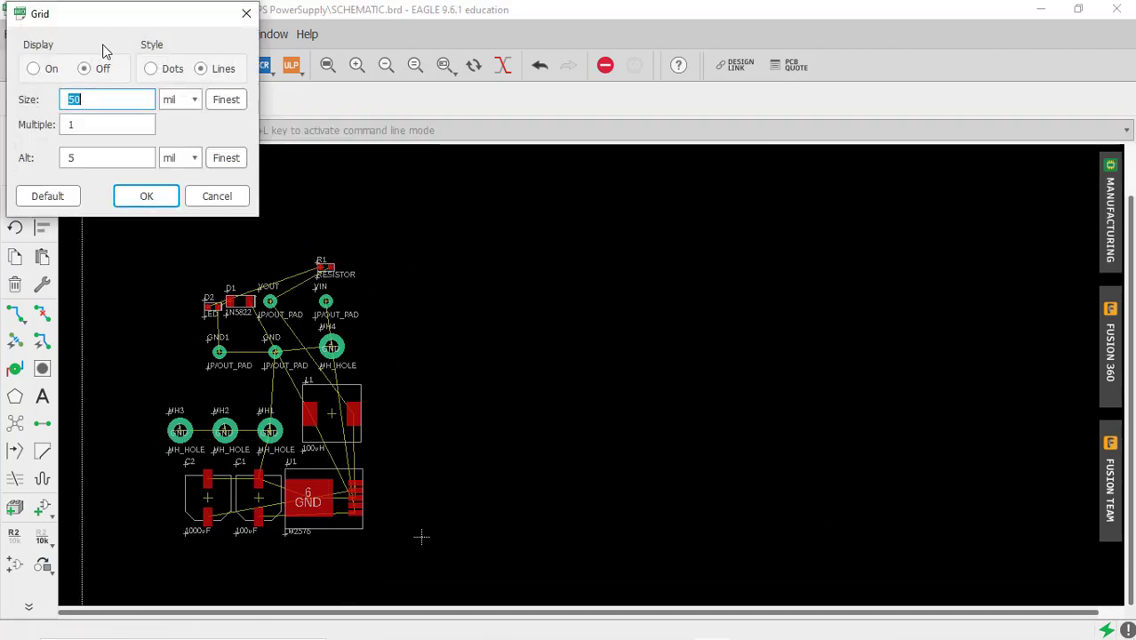
drag(120, 21, 287, 93)
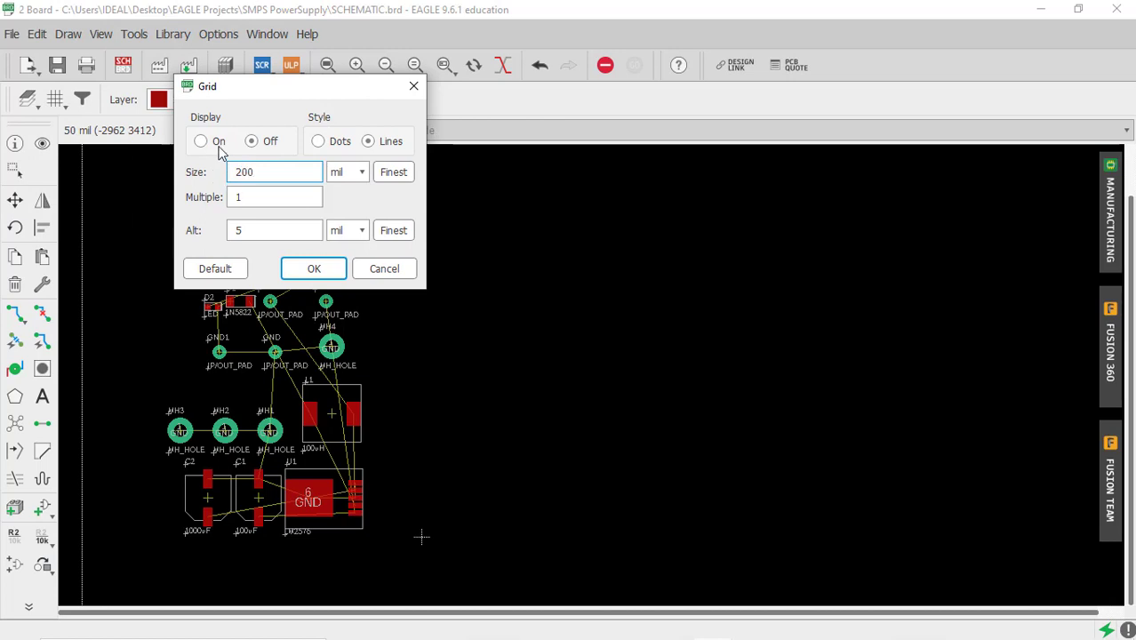
click(204, 144)
click(309, 270)
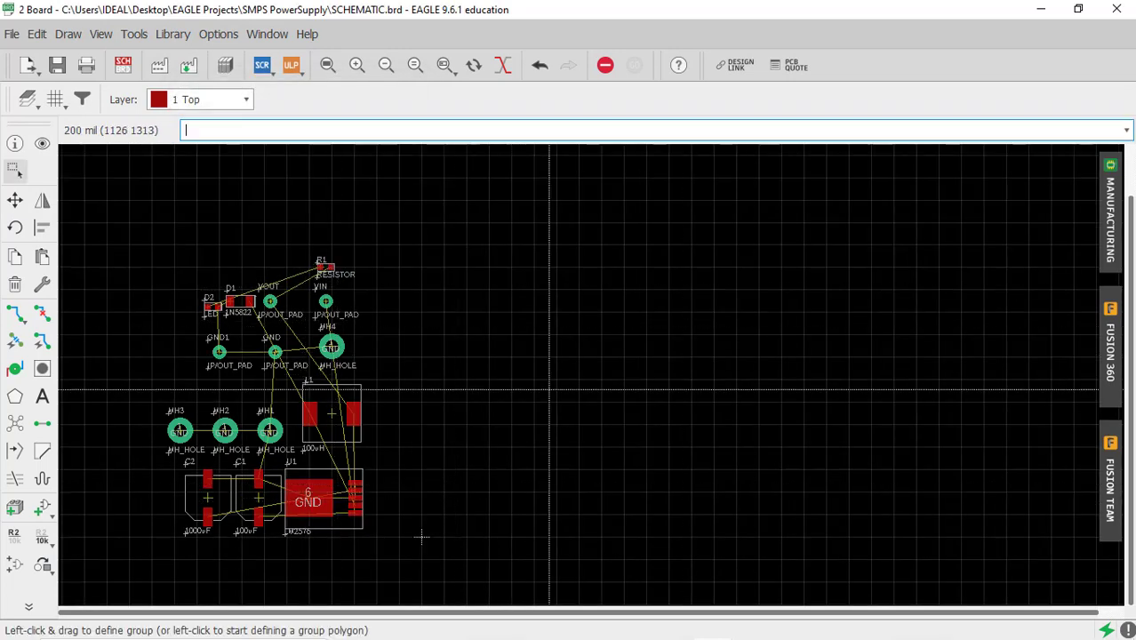
Draw a closed 2400 by 1200 mil rectangular board outline from the origin on layer 20 Dimension, using right-angle line bends
click(28, 610)
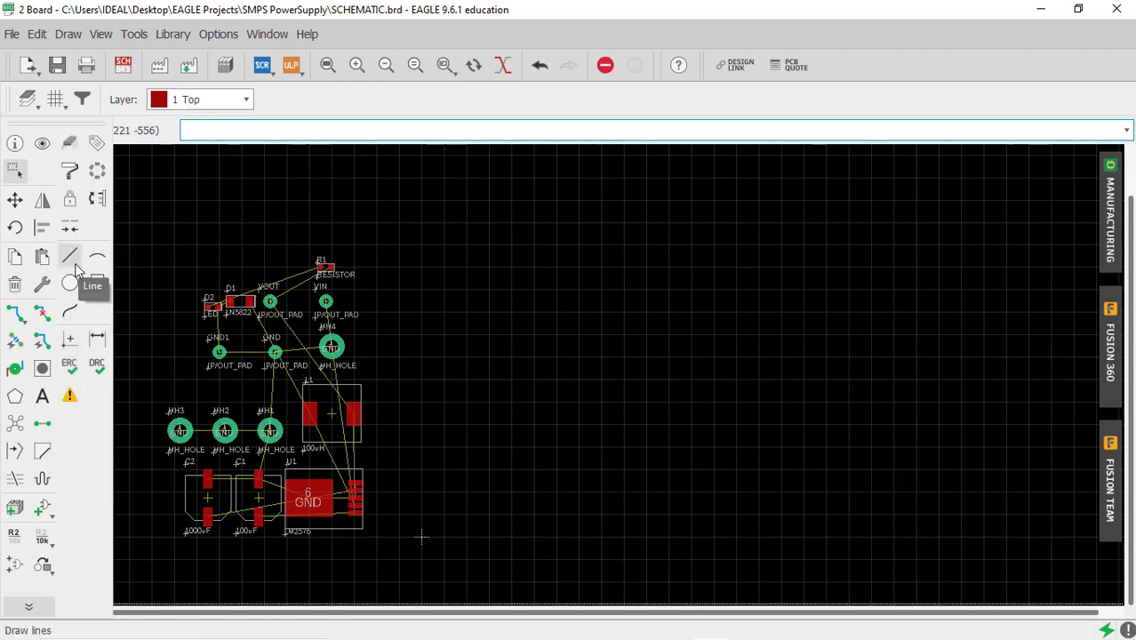
click(70, 257)
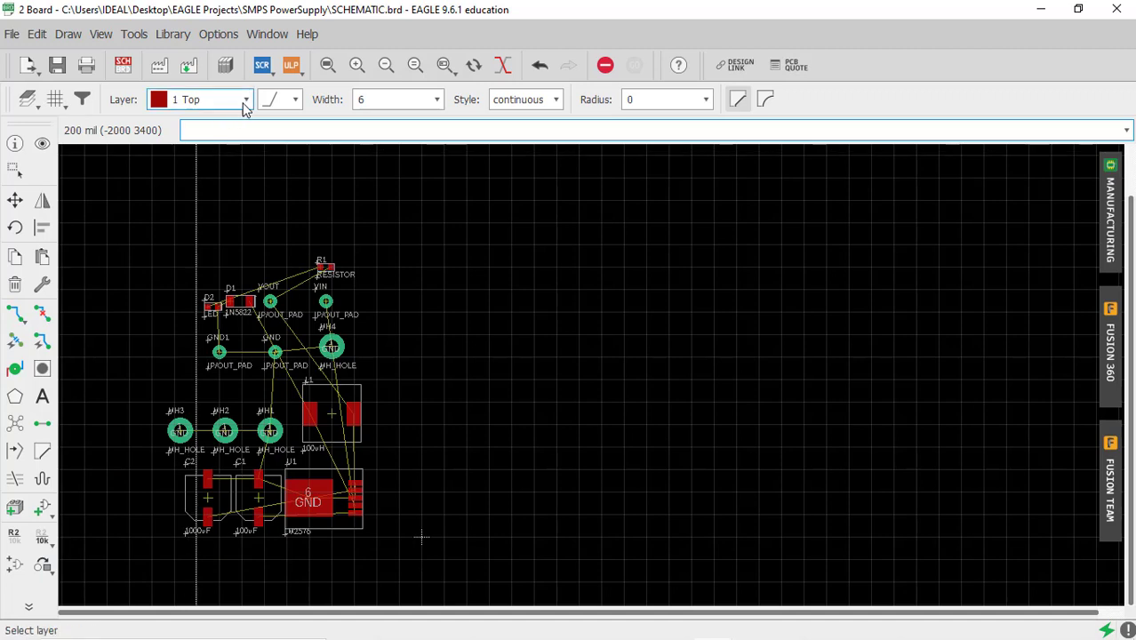
click(214, 100)
click(213, 155)
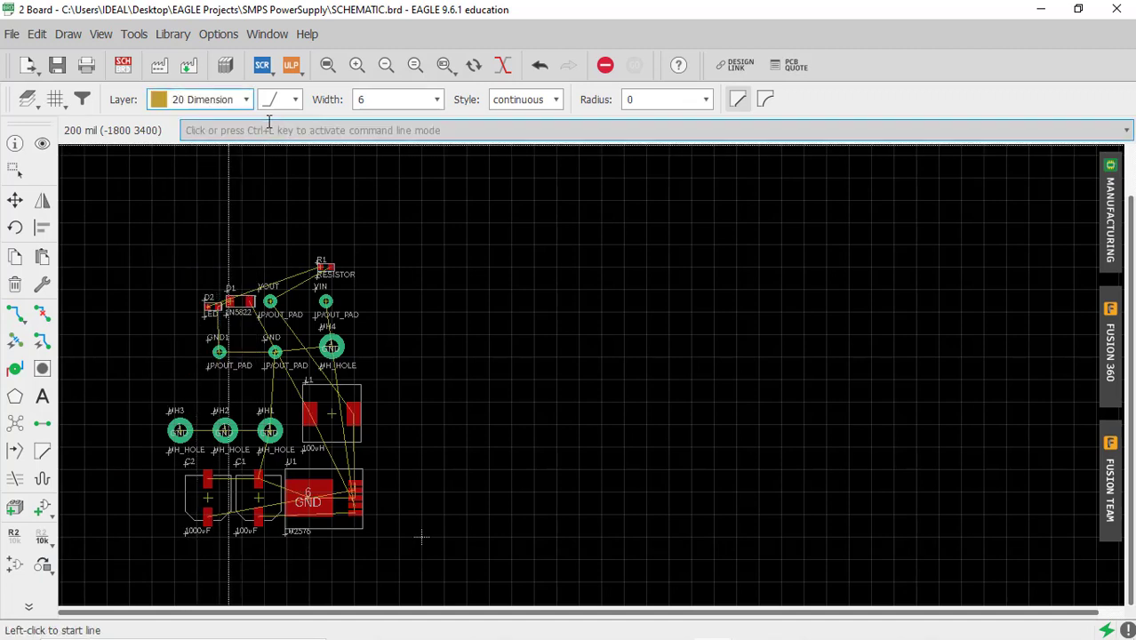
click(299, 104)
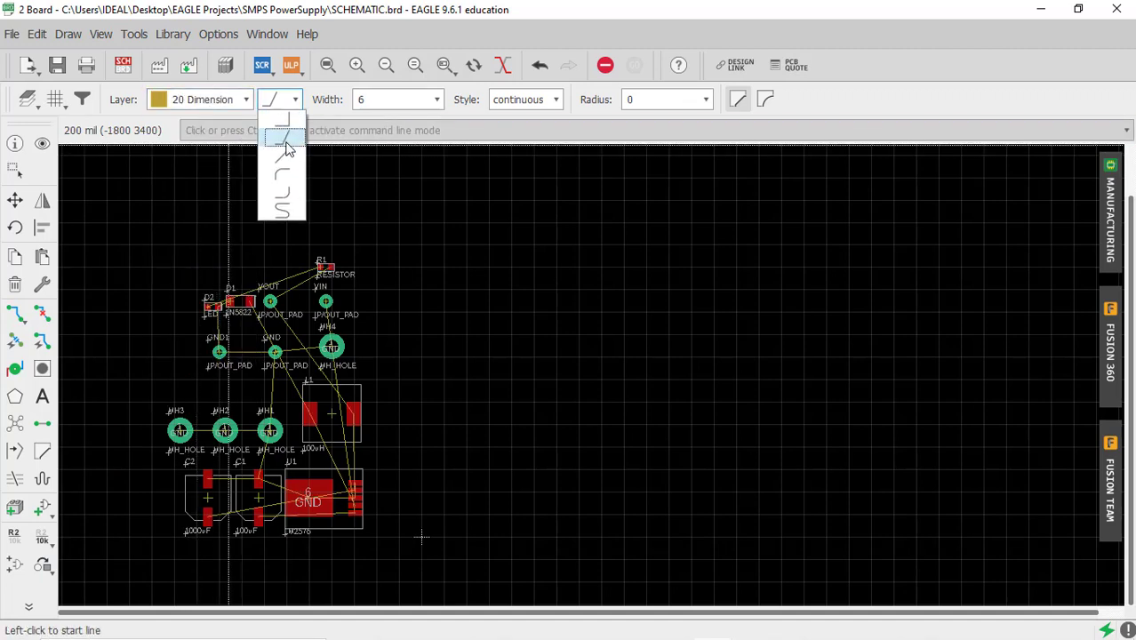
click(282, 120)
scroll(300, 469, down, 1)
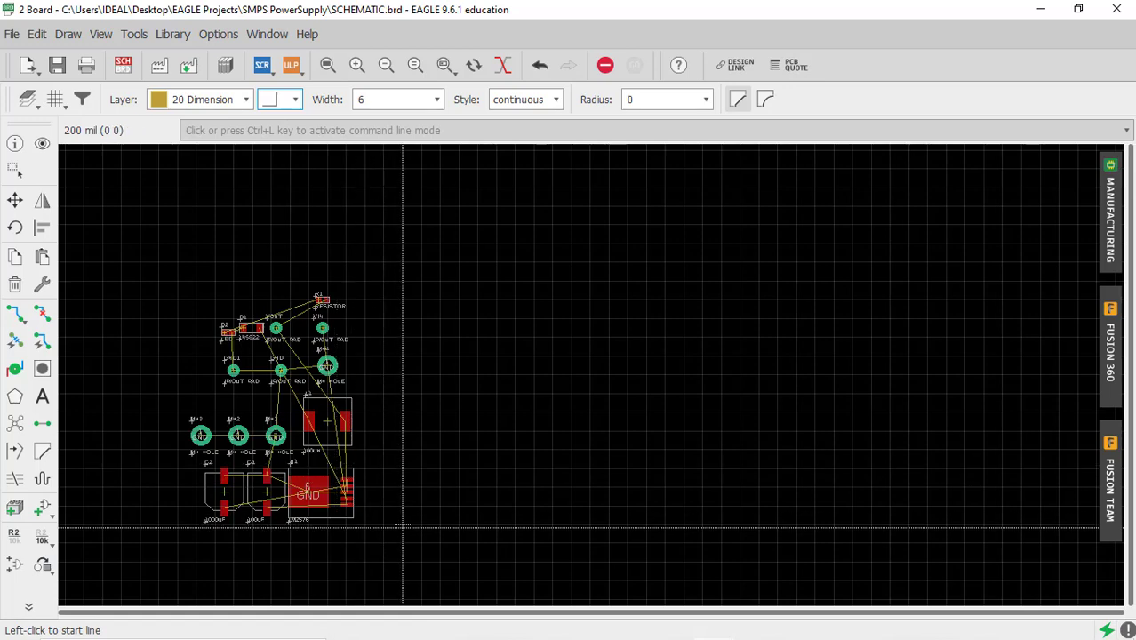
click(403, 526)
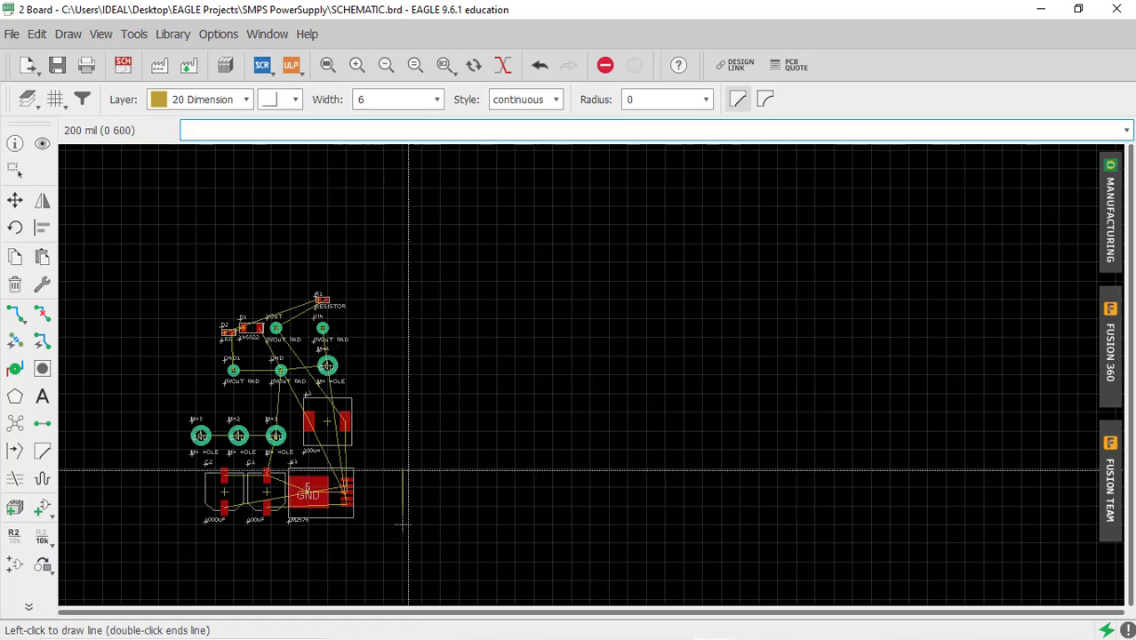
scroll(403, 464, up, 2)
scroll(403, 464, up, 1)
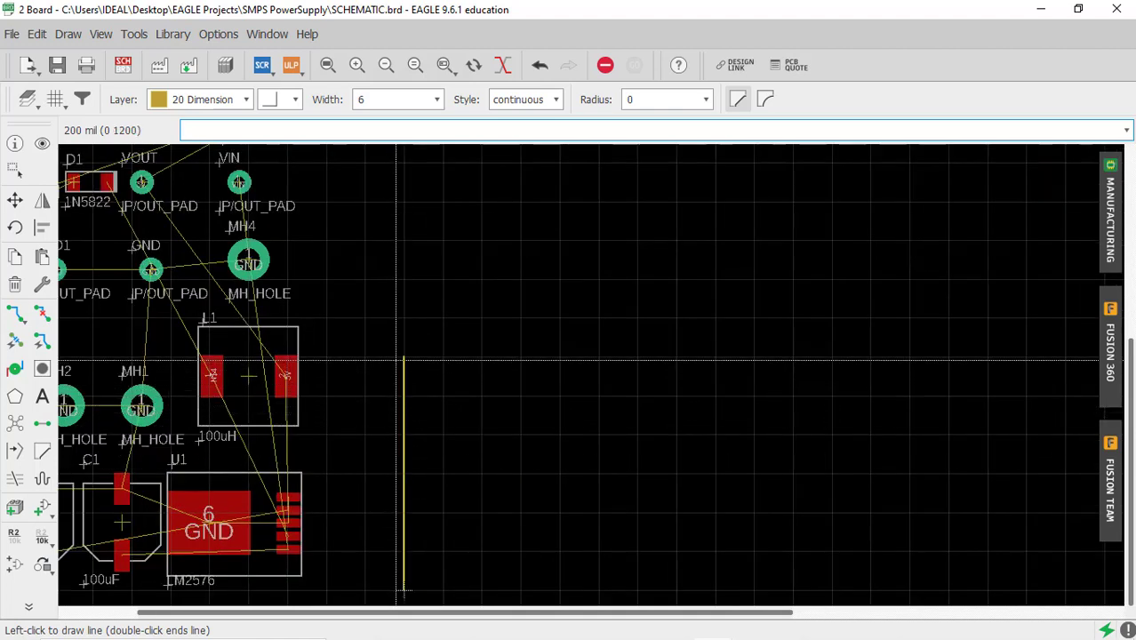
click(400, 359)
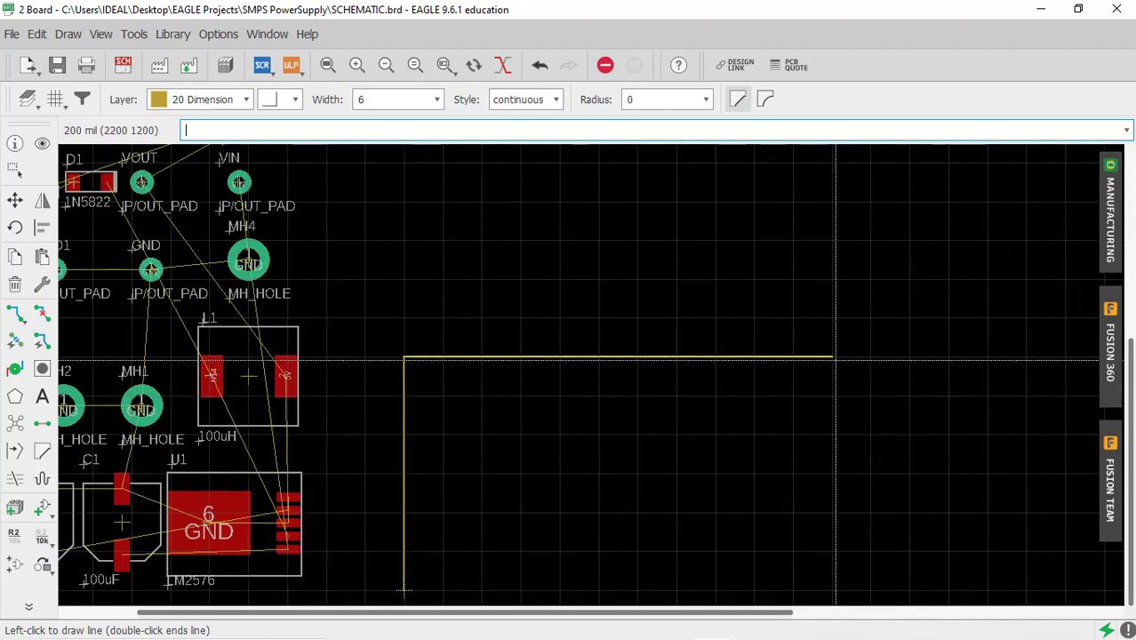
scroll(861, 357, down, 1)
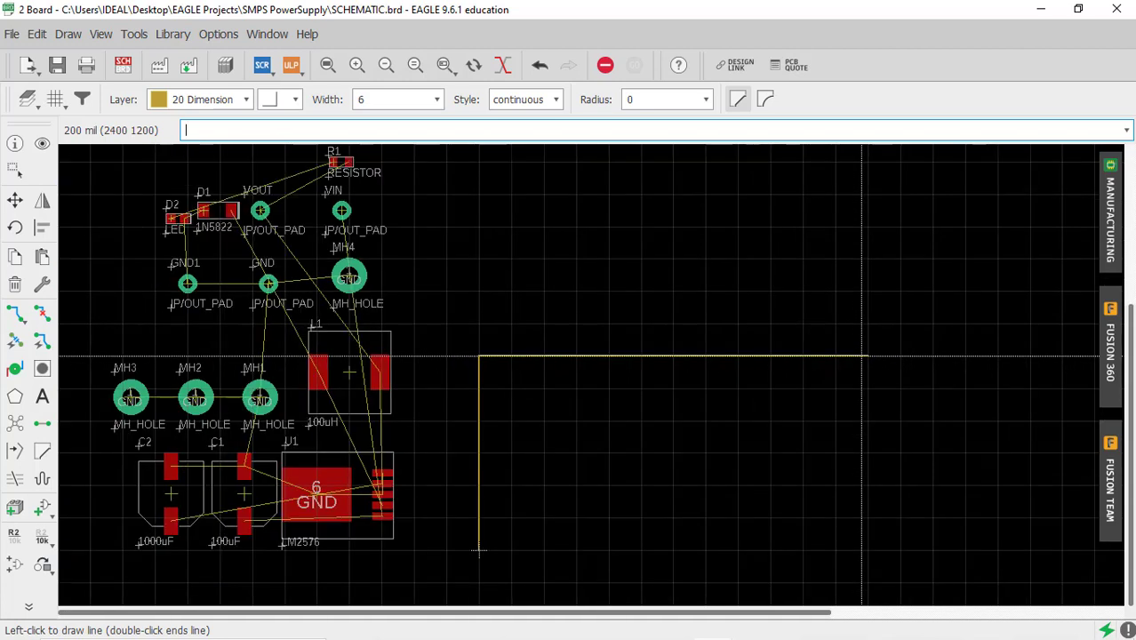
click(867, 357)
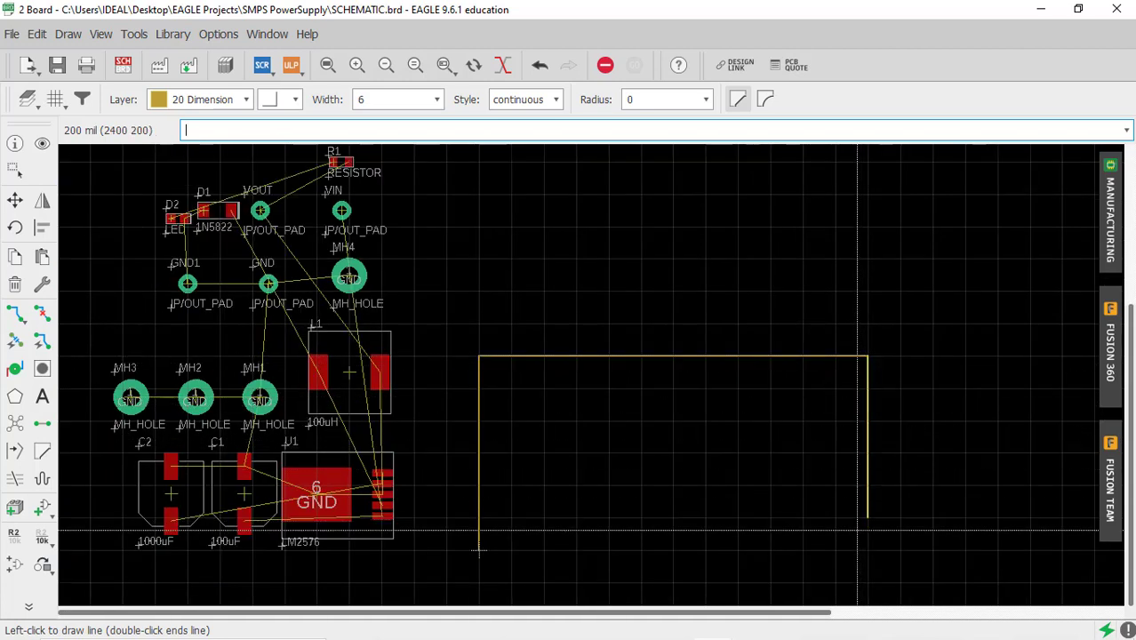
click(868, 550)
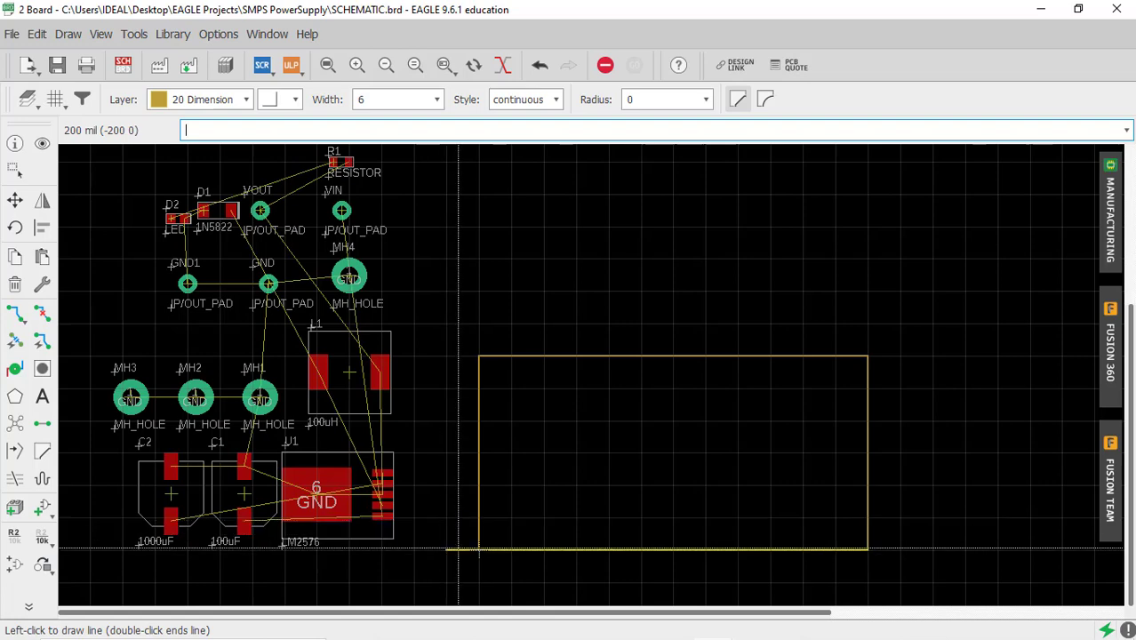
click(479, 549)
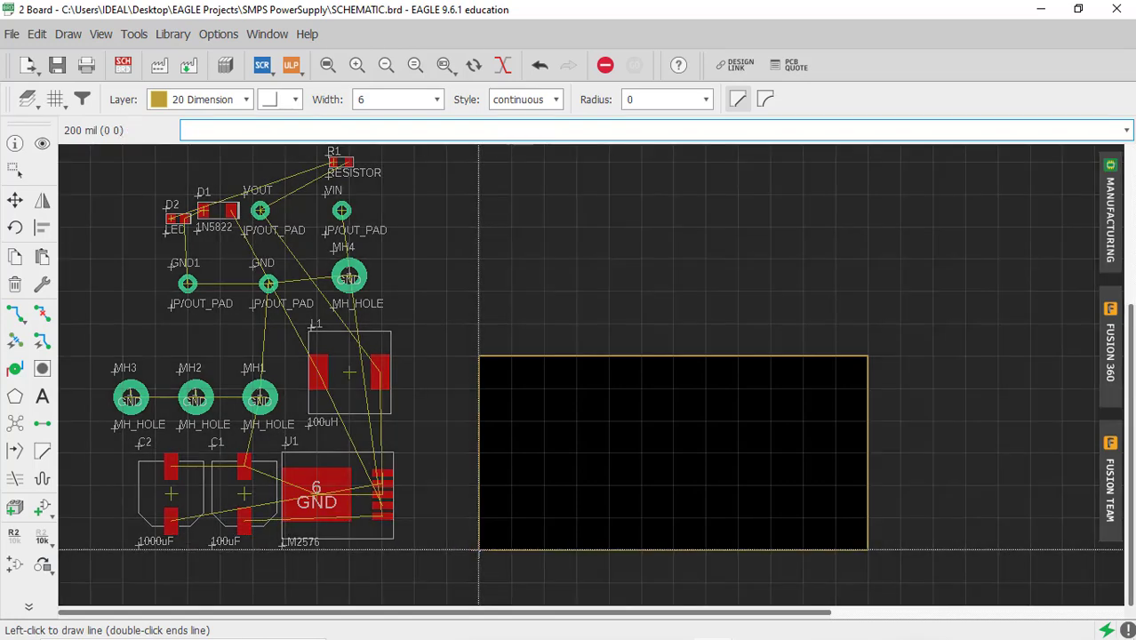
Set the board grid size to 25 mil
scroll(703, 275, down, 3)
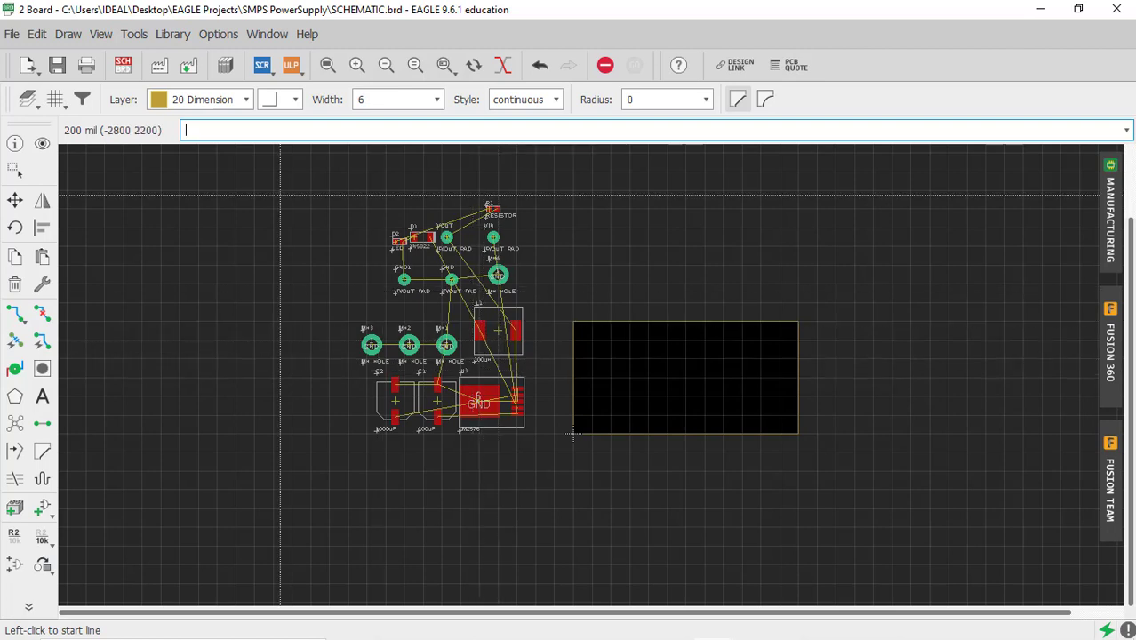
click(55, 99)
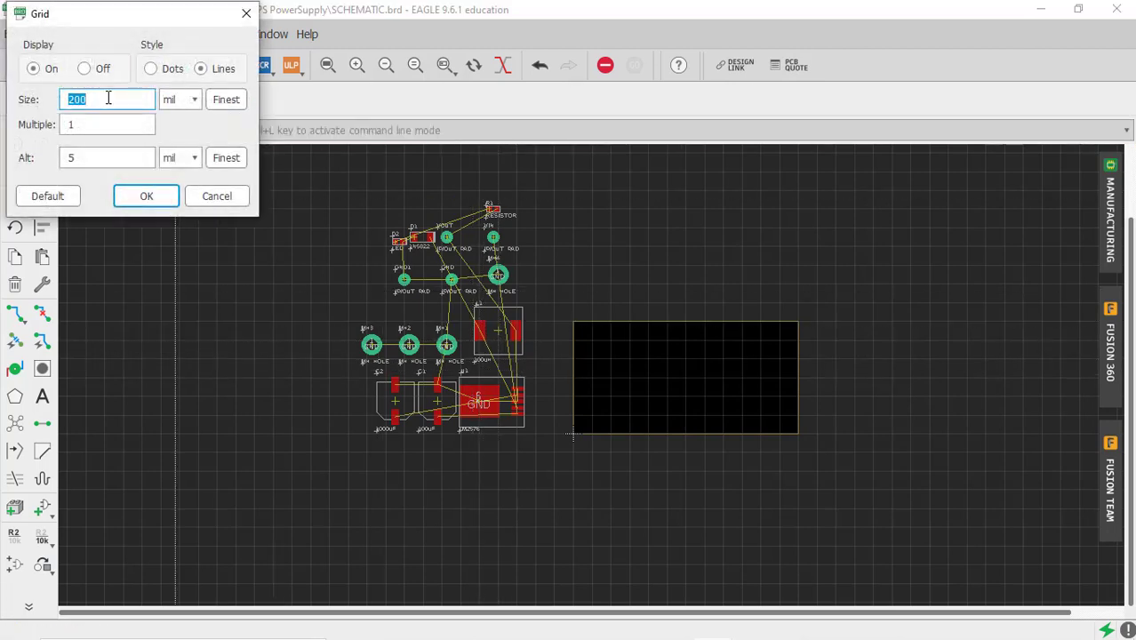
click(144, 198)
scroll(630, 391, up, 2)
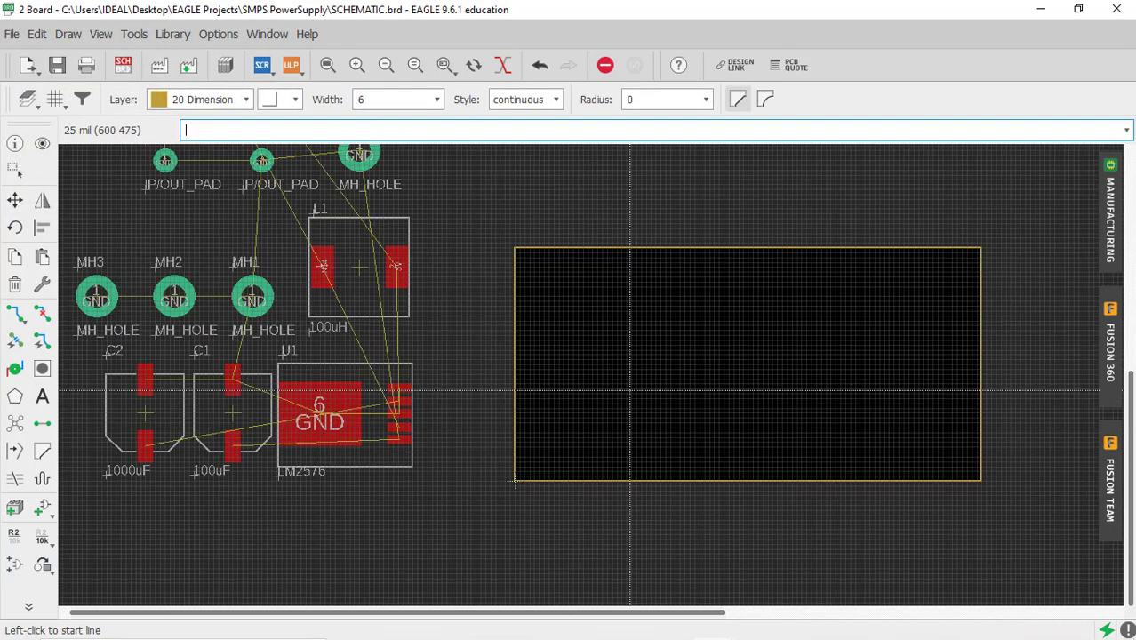
Examine the unplaced components and their airwires next to the empty board outline
scroll(630, 391, down, 2)
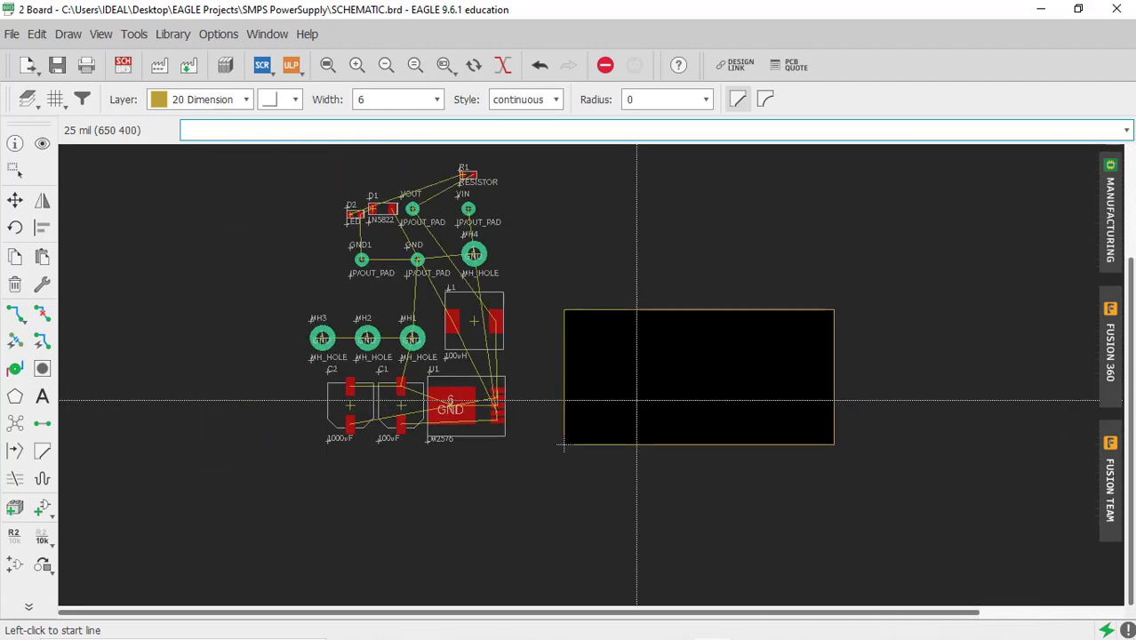
scroll(640, 407, down, 1)
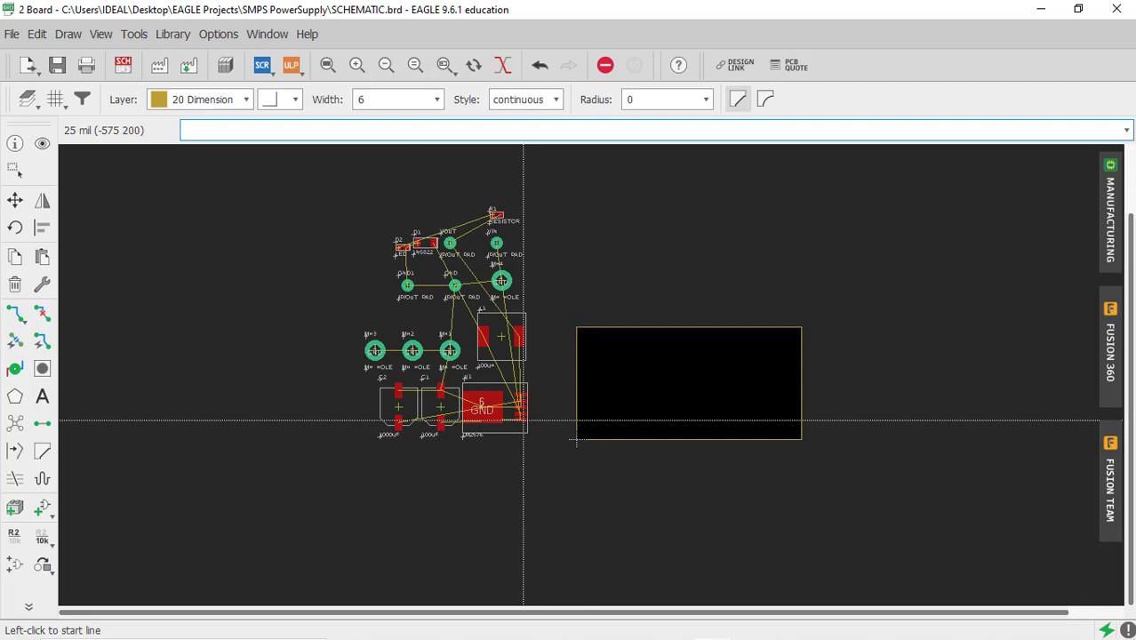
scroll(660, 383, up, 2)
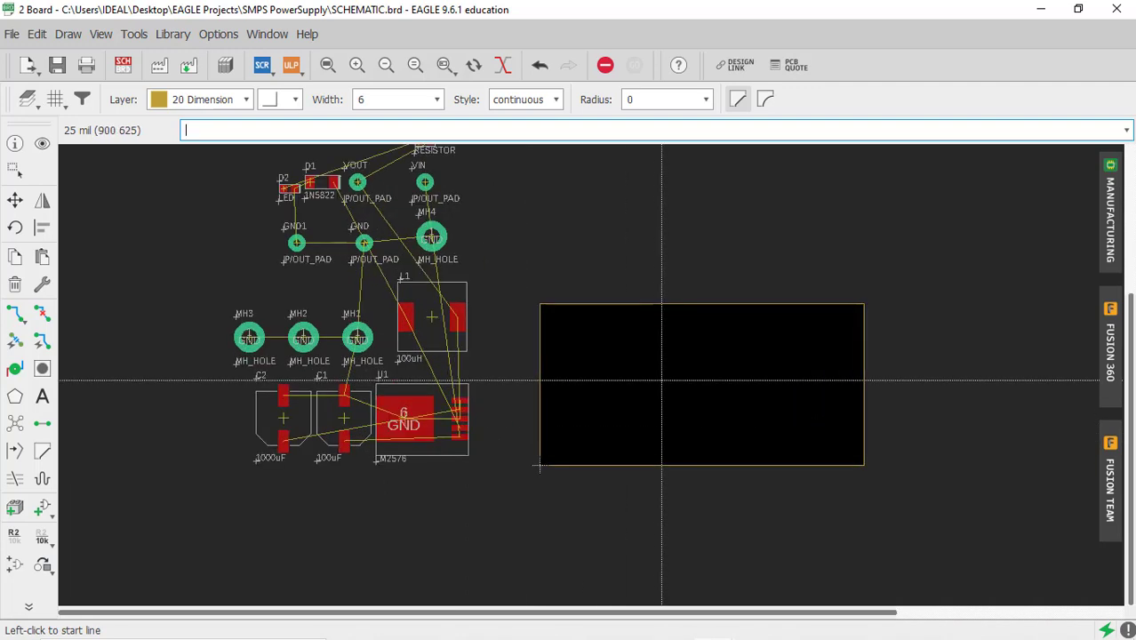
scroll(661, 380, up, 2)
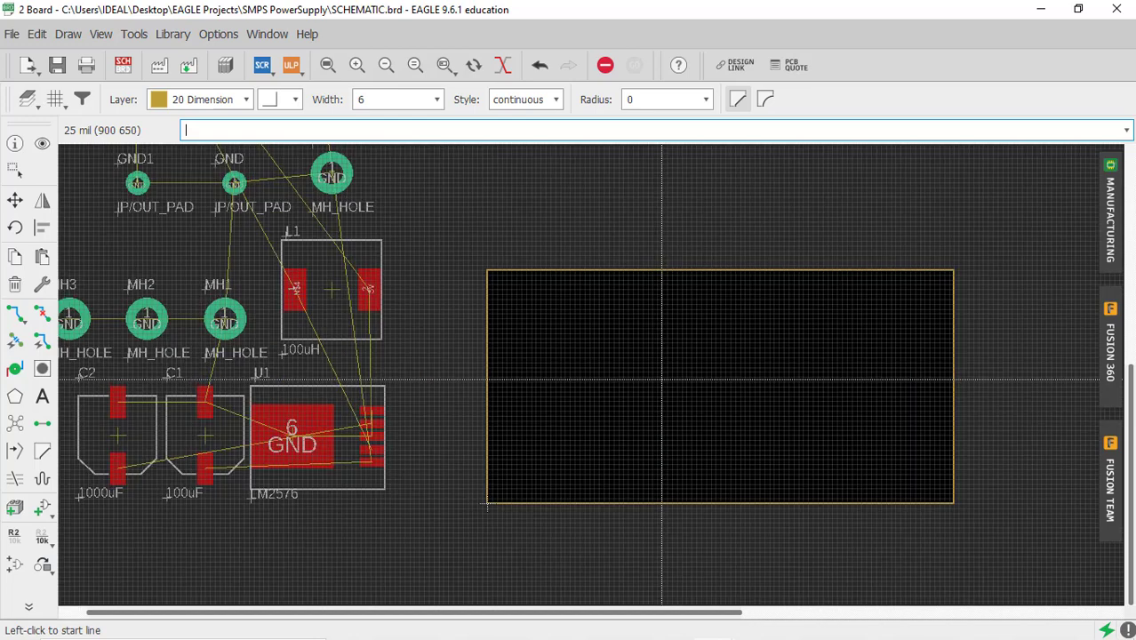
scroll(662, 381, down, 2)
scroll(665, 386, up, 2)
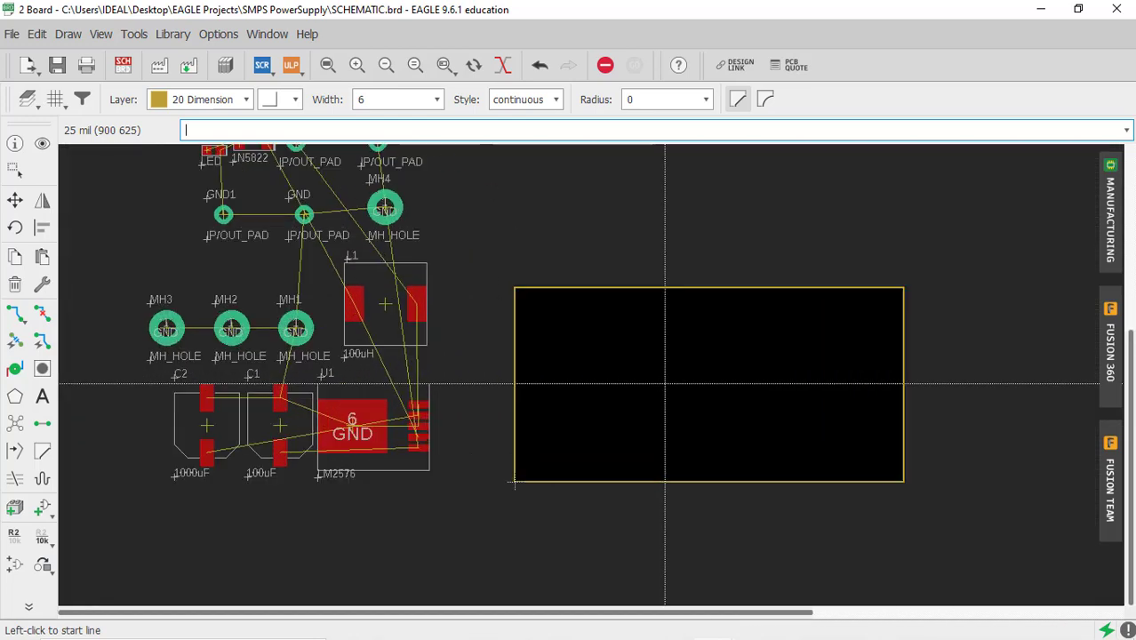
scroll(665, 386, up, 1)
scroll(667, 387, down, 3)
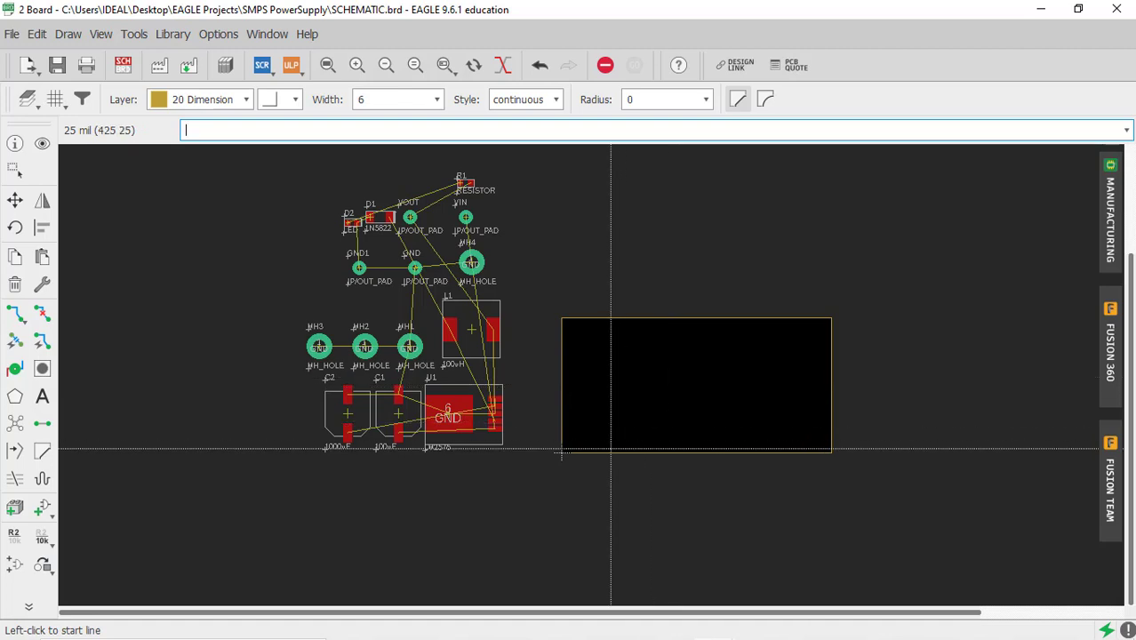
scroll(371, 405, up, 3)
scroll(374, 395, down, 2)
scroll(379, 403, down, 1)
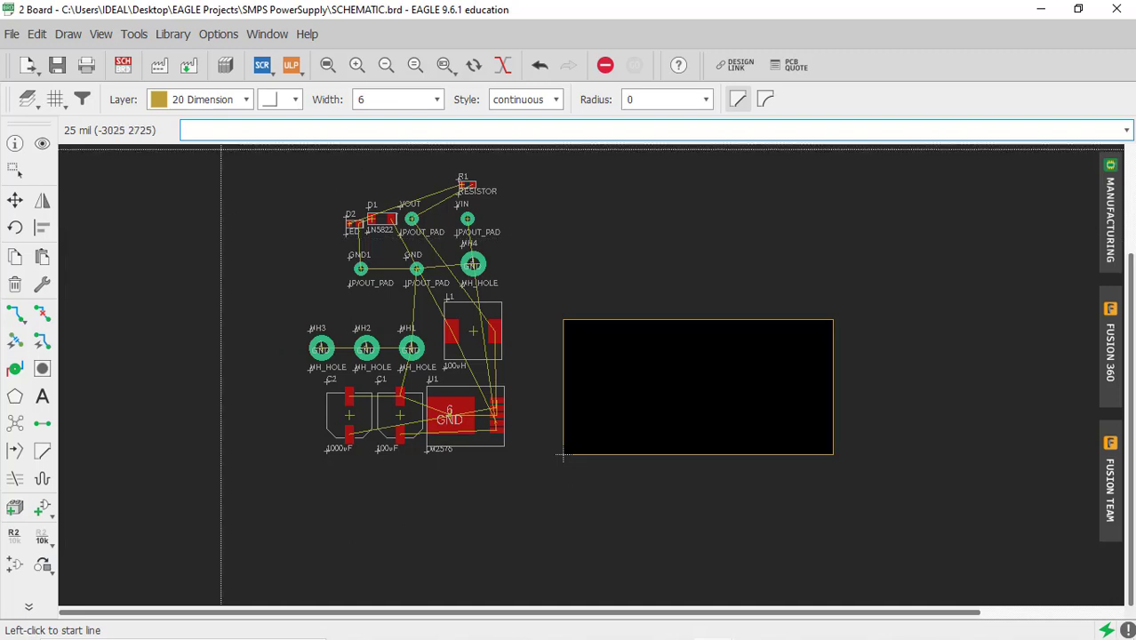
Check the four mounting holes and their GND net in the schematic and return to the board layout
click(124, 67)
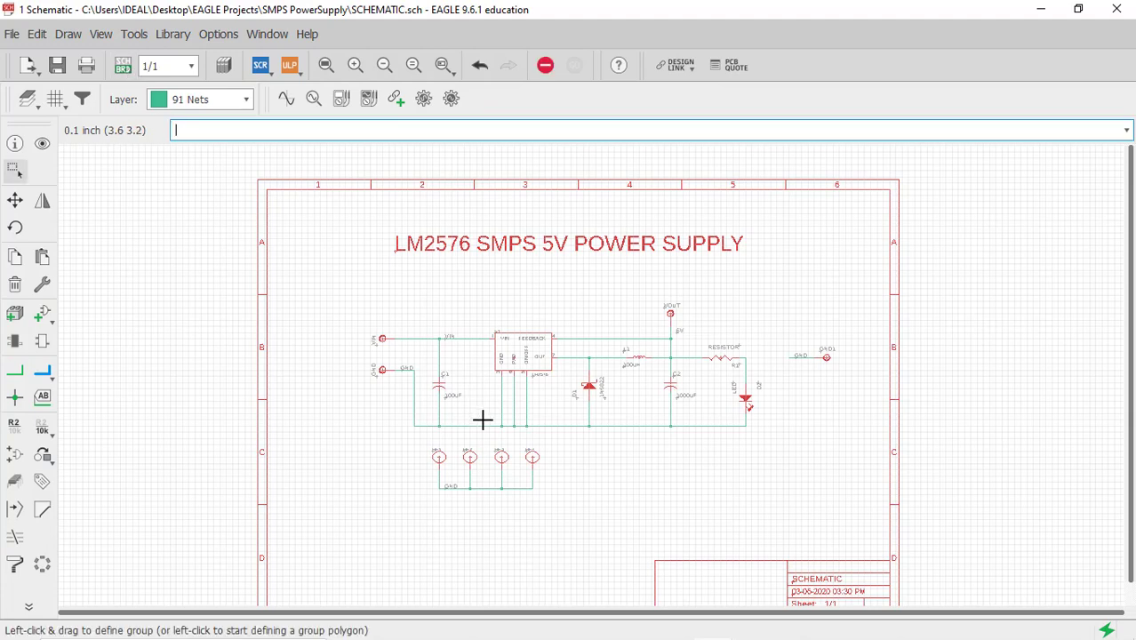
scroll(509, 459, up, 5)
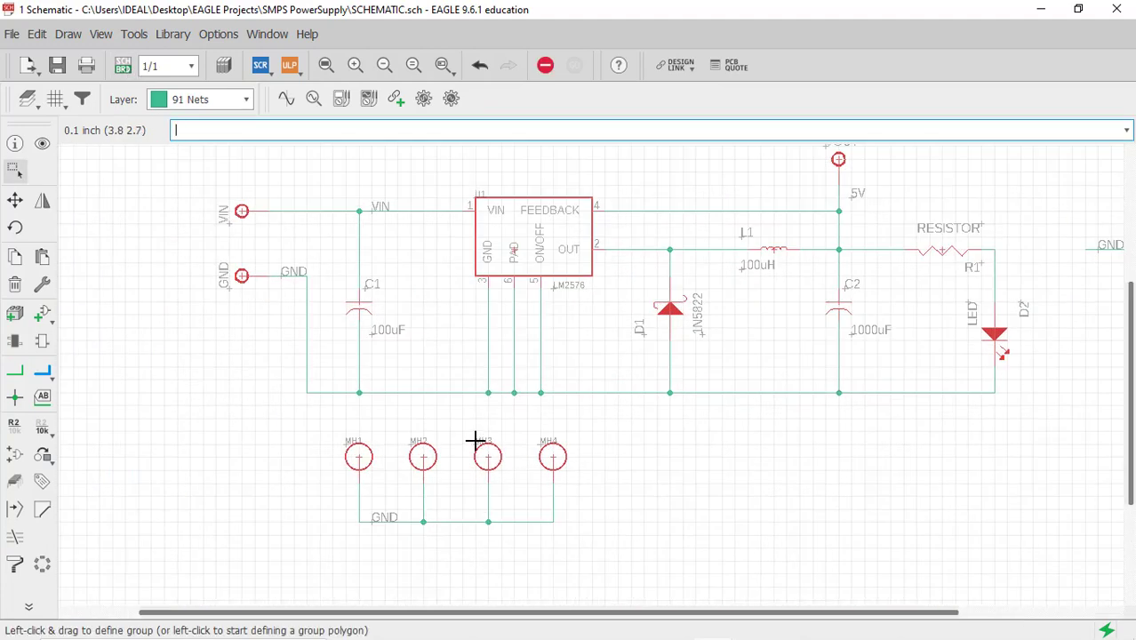
click(122, 71)
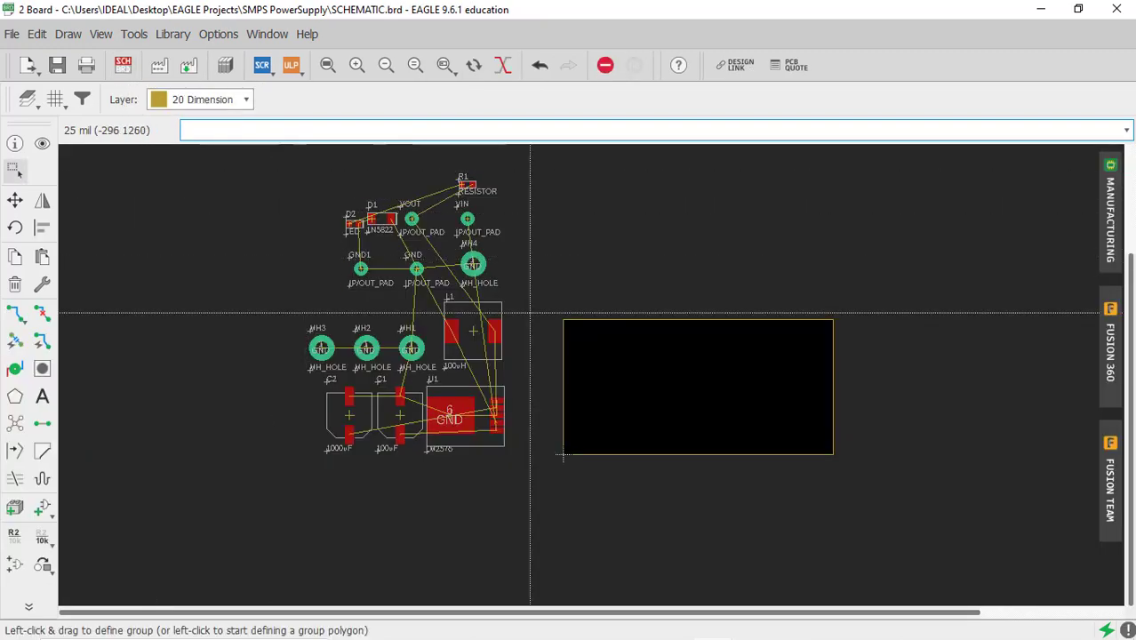
Move mounting hole MH1 into the upper-left corner of the board outline
scroll(586, 341, up, 2)
scroll(586, 341, up, 1)
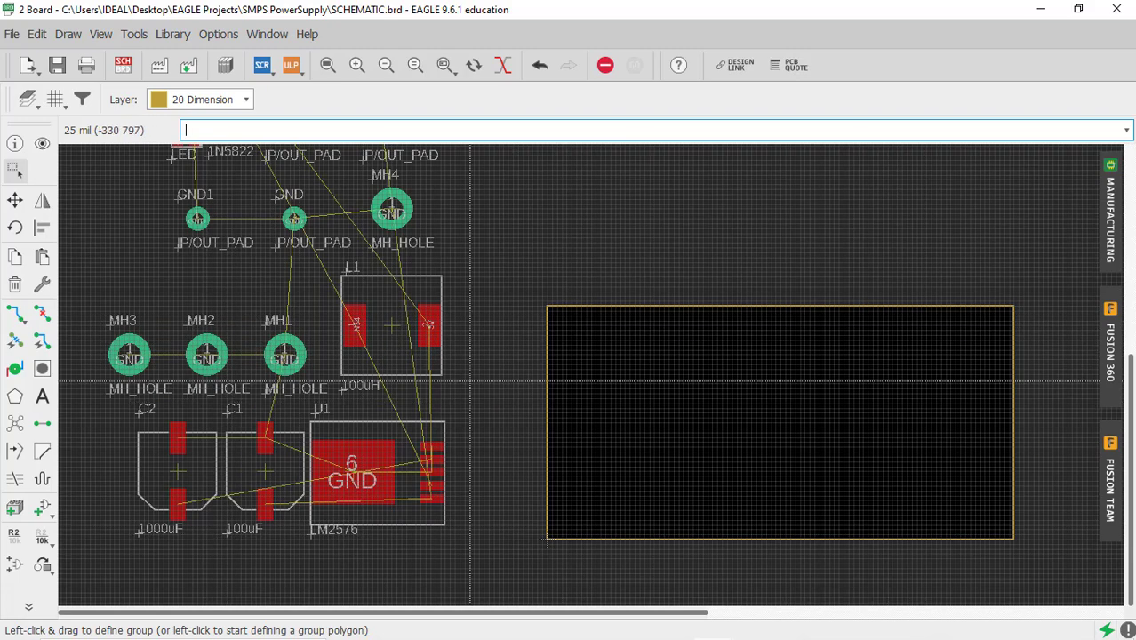
click(16, 202)
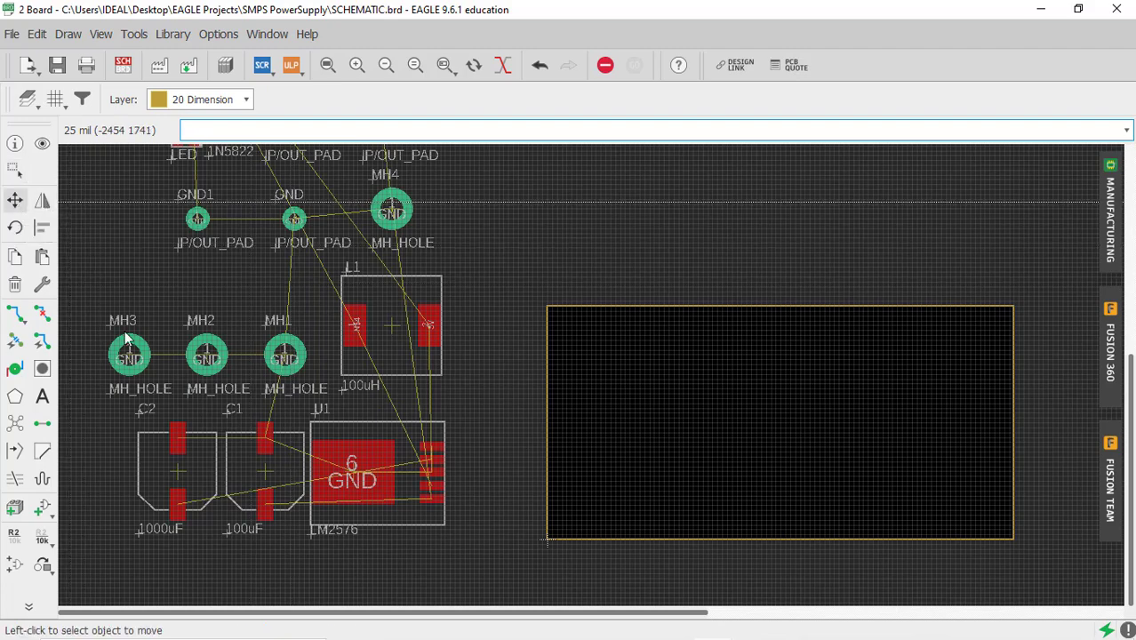
click(291, 357)
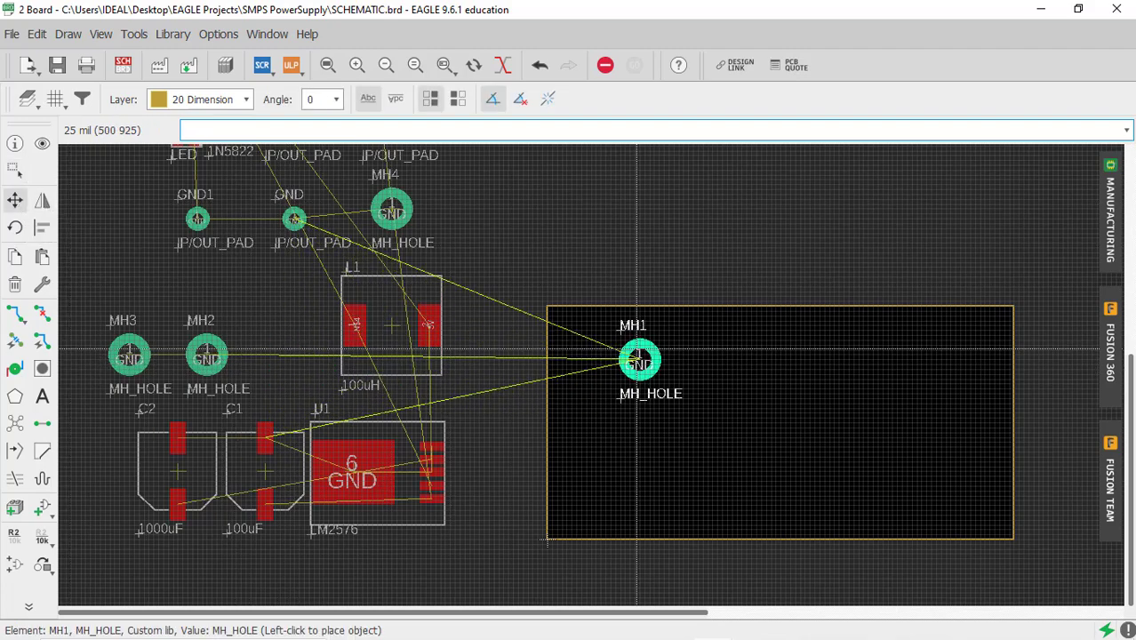
scroll(637, 349, up, 3)
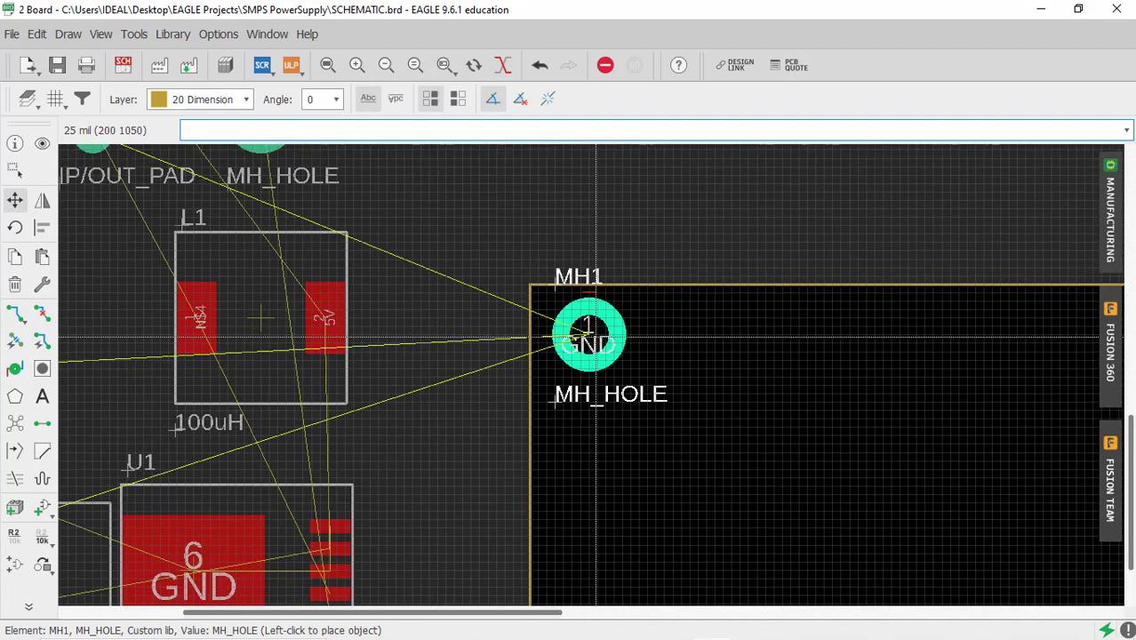
click(596, 339)
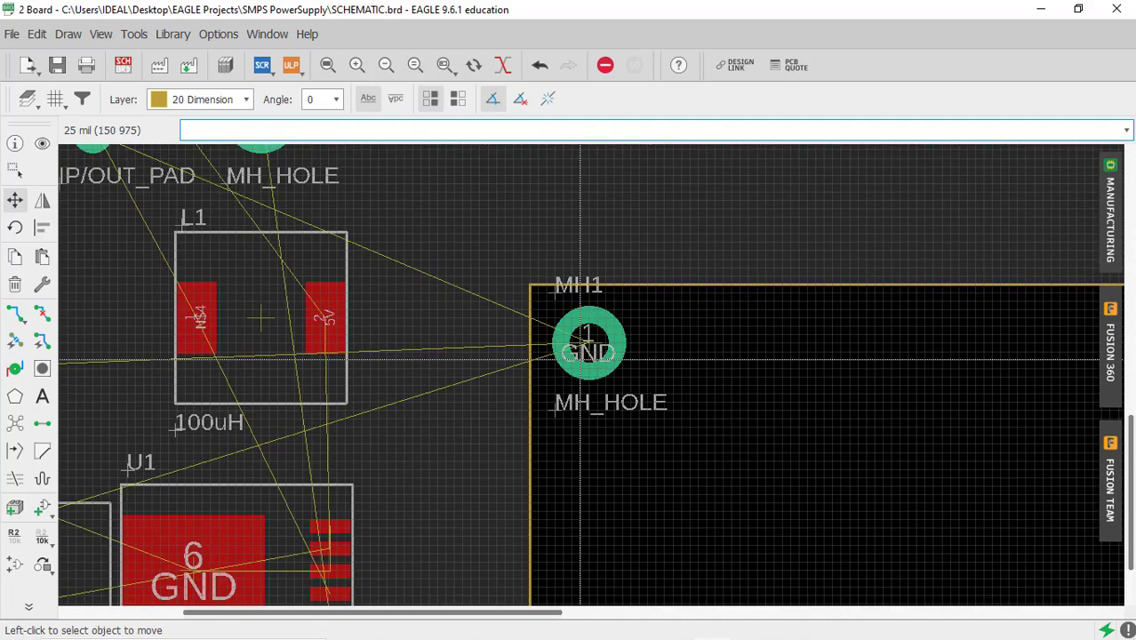
scroll(575, 362, down, 3)
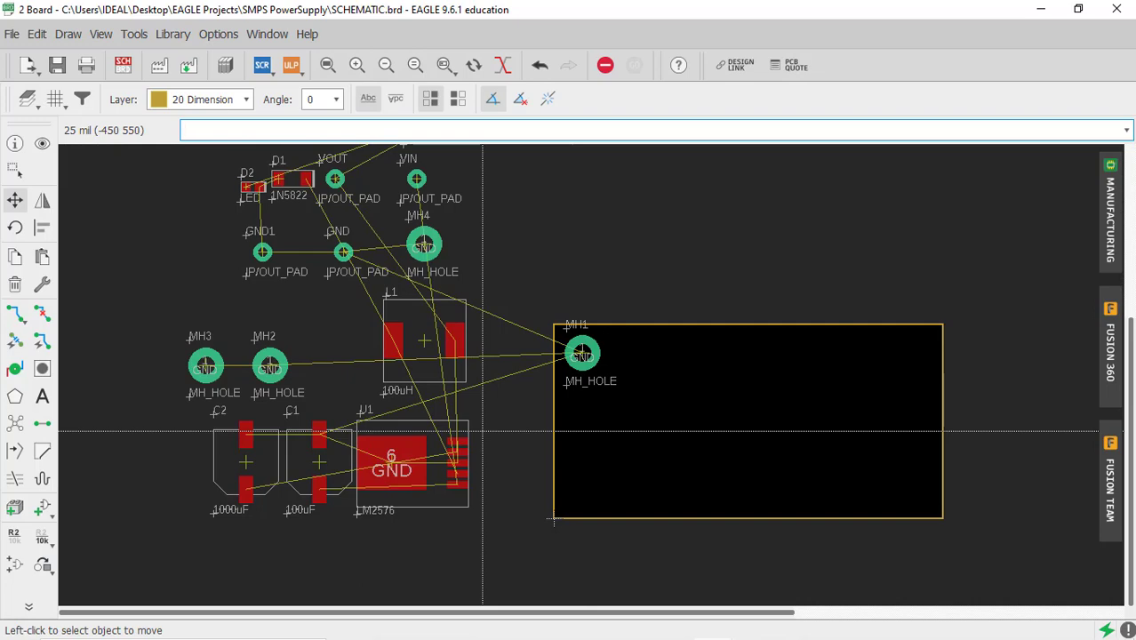
scroll(483, 433, down, 1)
scroll(481, 444, up, 2)
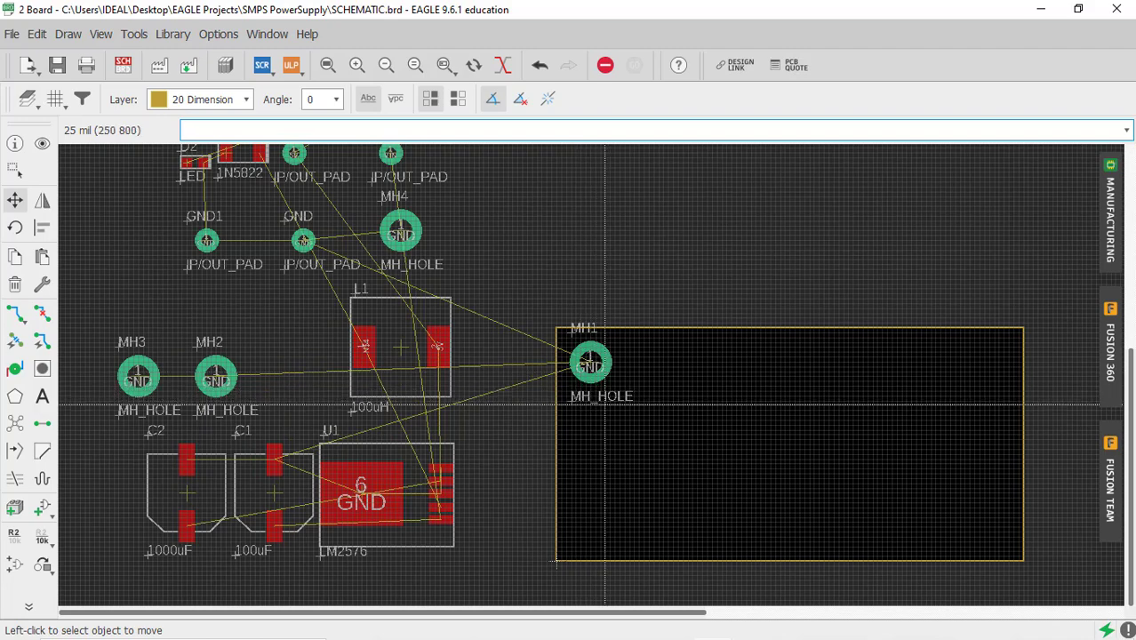
scroll(605, 405, down, 2)
scroll(605, 407, up, 1)
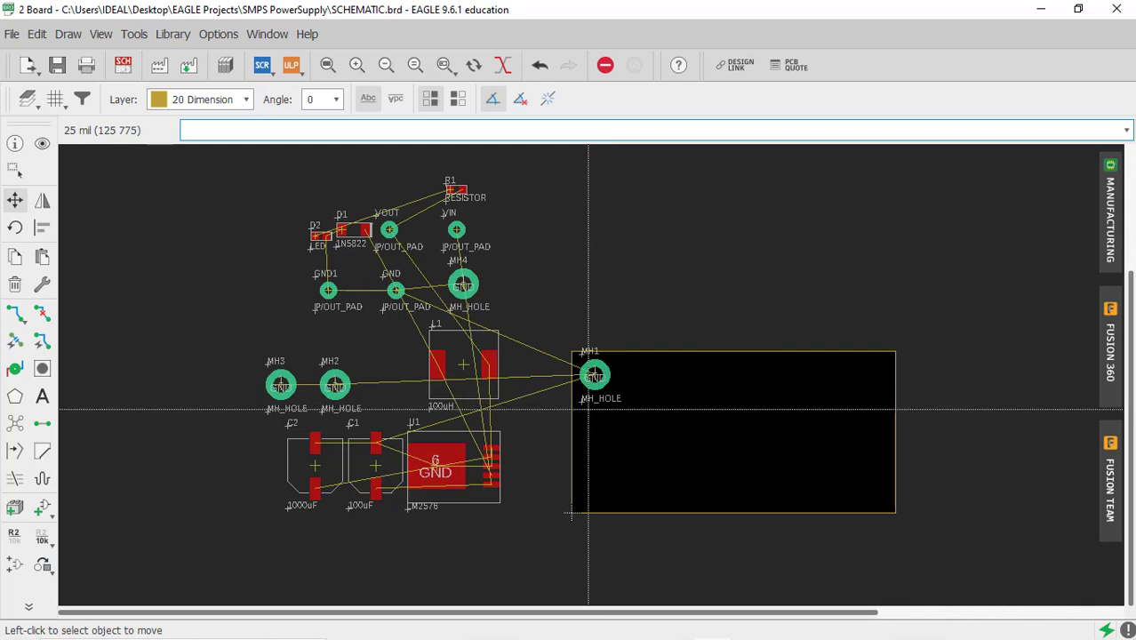
Switch the Top layer off and on again in the layer visibility settings and hide the tValues layer
click(27, 111)
drag(142, 21, 762, 90)
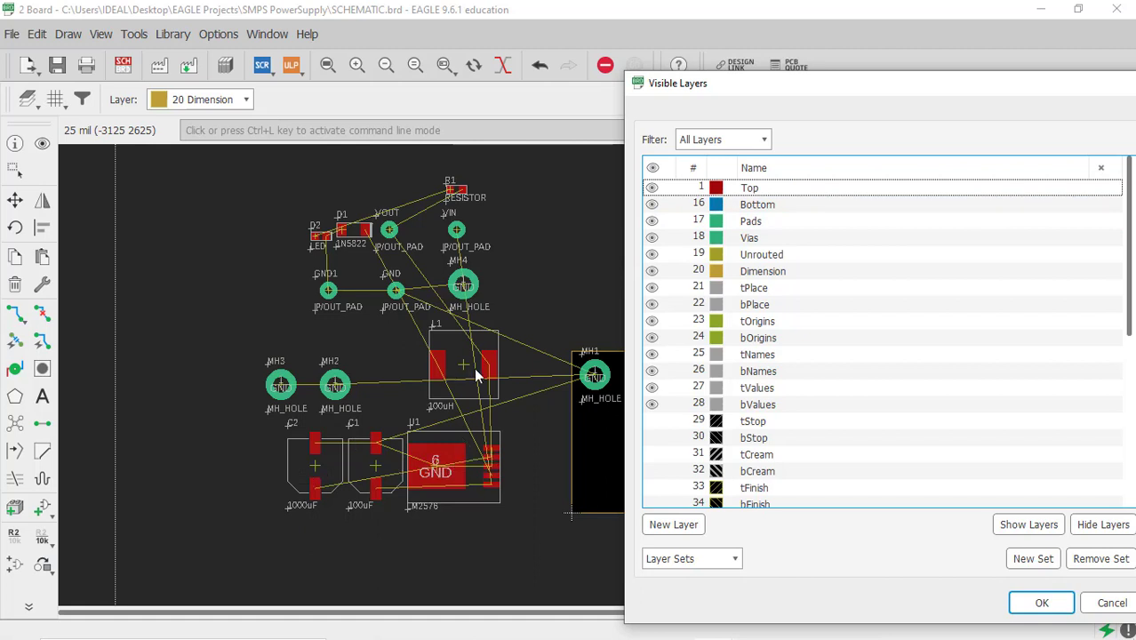
click(654, 190)
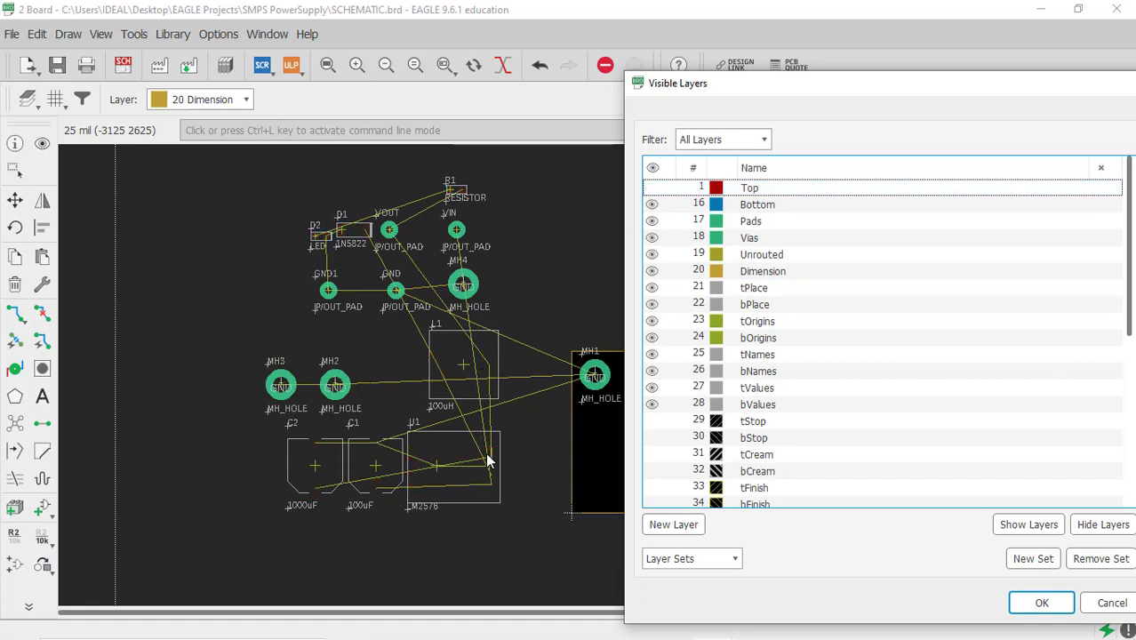
click(653, 190)
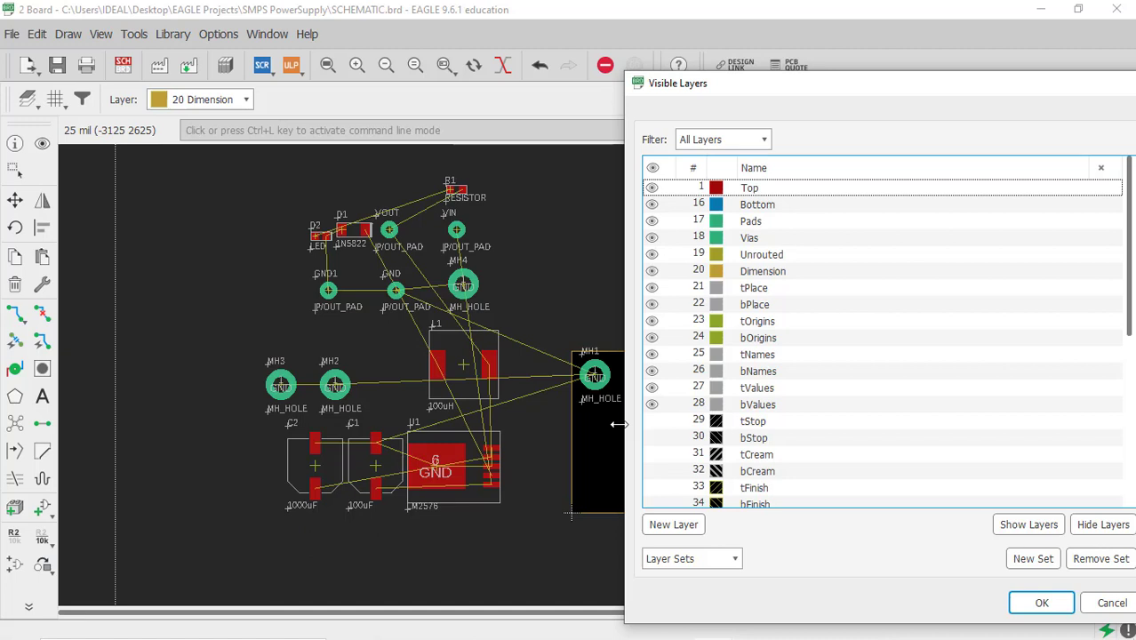
drag(773, 83, 769, 44)
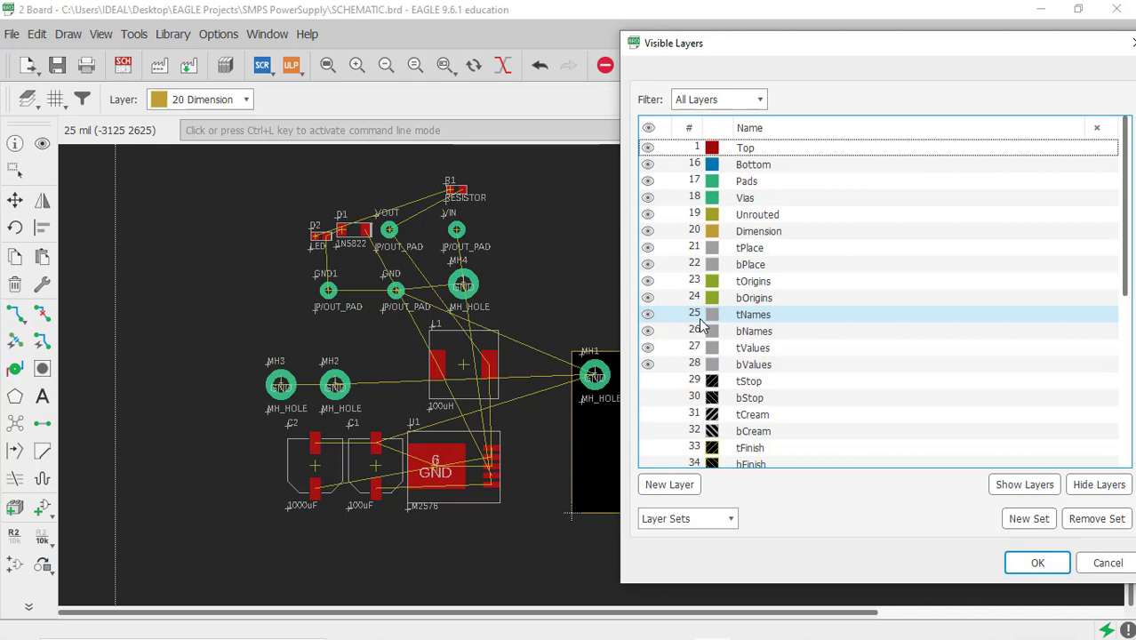
click(649, 350)
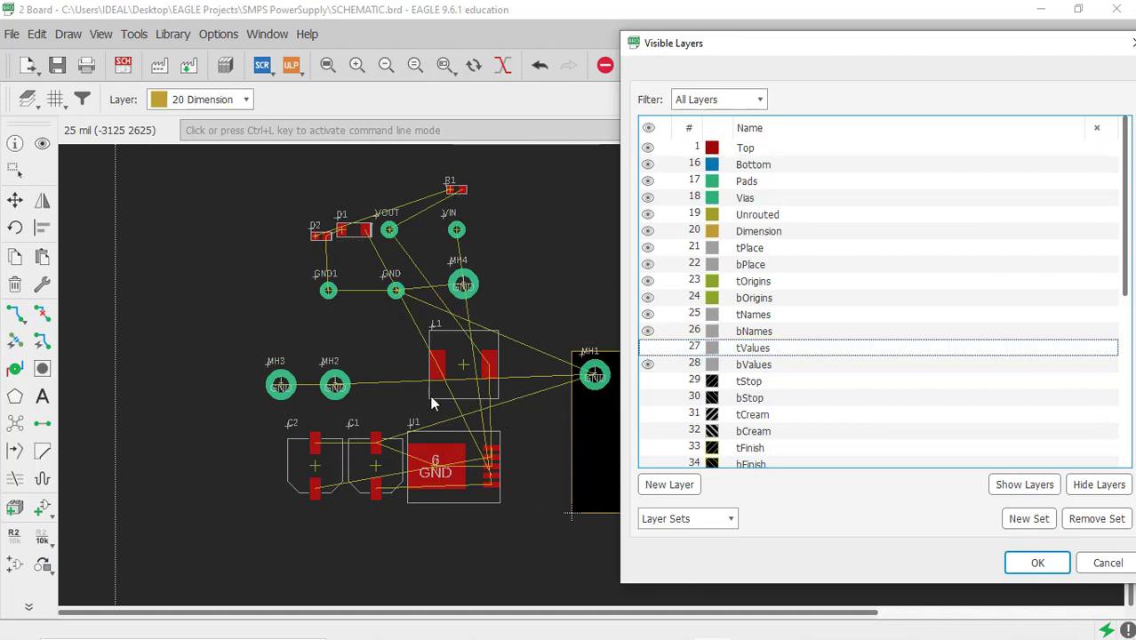
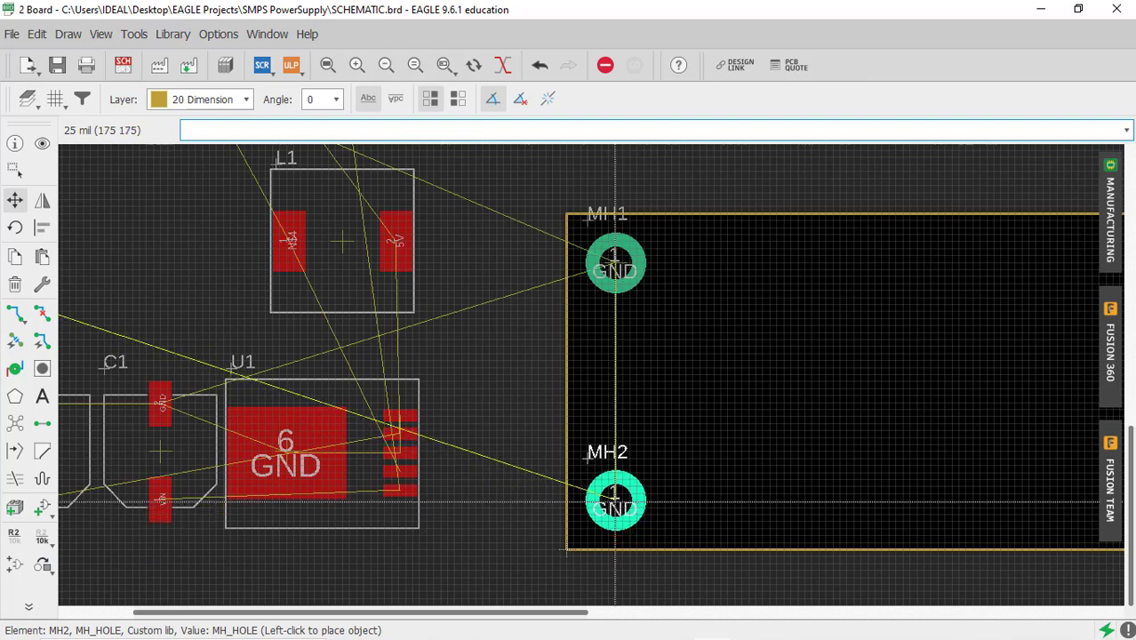
Place mounting hole MH2 in the lower-left corner of the board outline, below MH1, and MH3 in the lower-right corner
click(616, 501)
scroll(666, 443, down, 2)
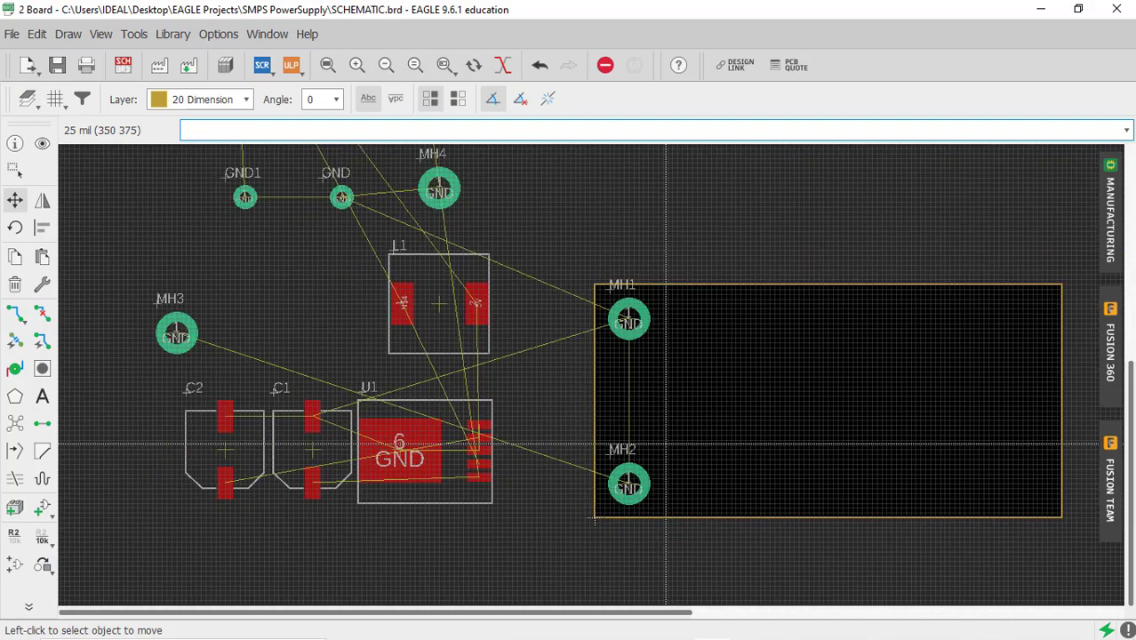
scroll(666, 443, down, 1)
scroll(627, 419, down, 2)
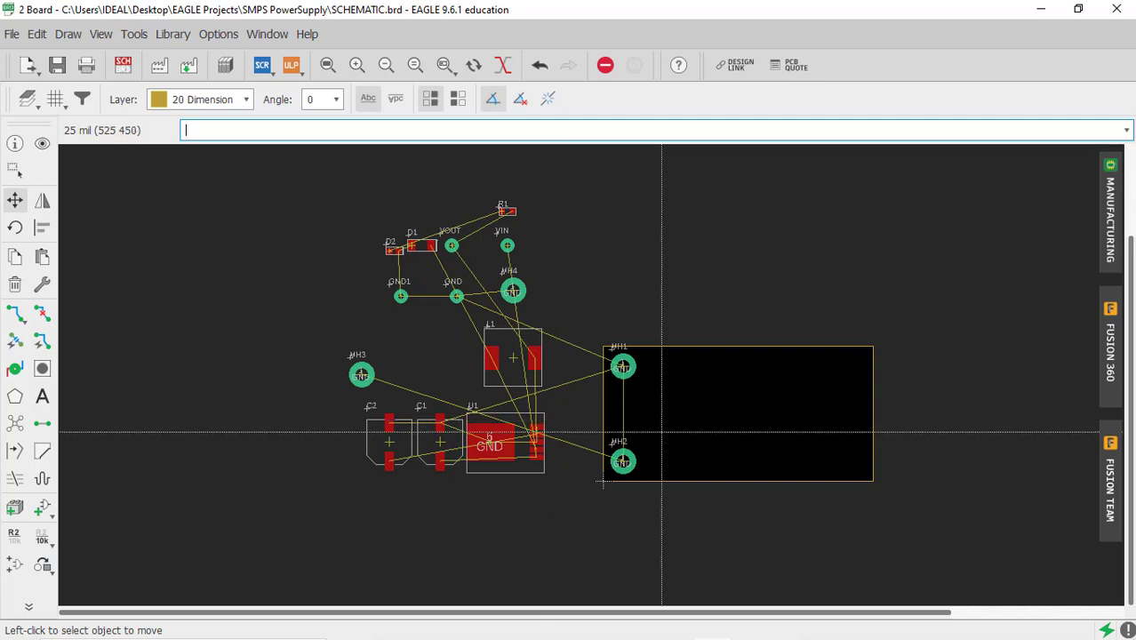
scroll(678, 438, up, 2)
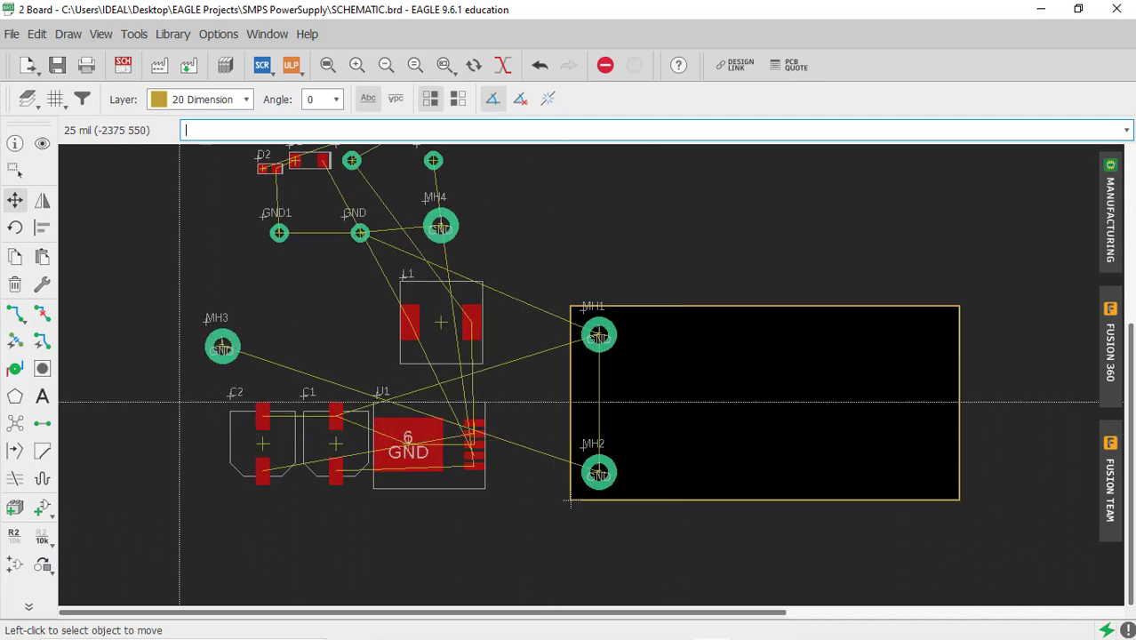
click(218, 353)
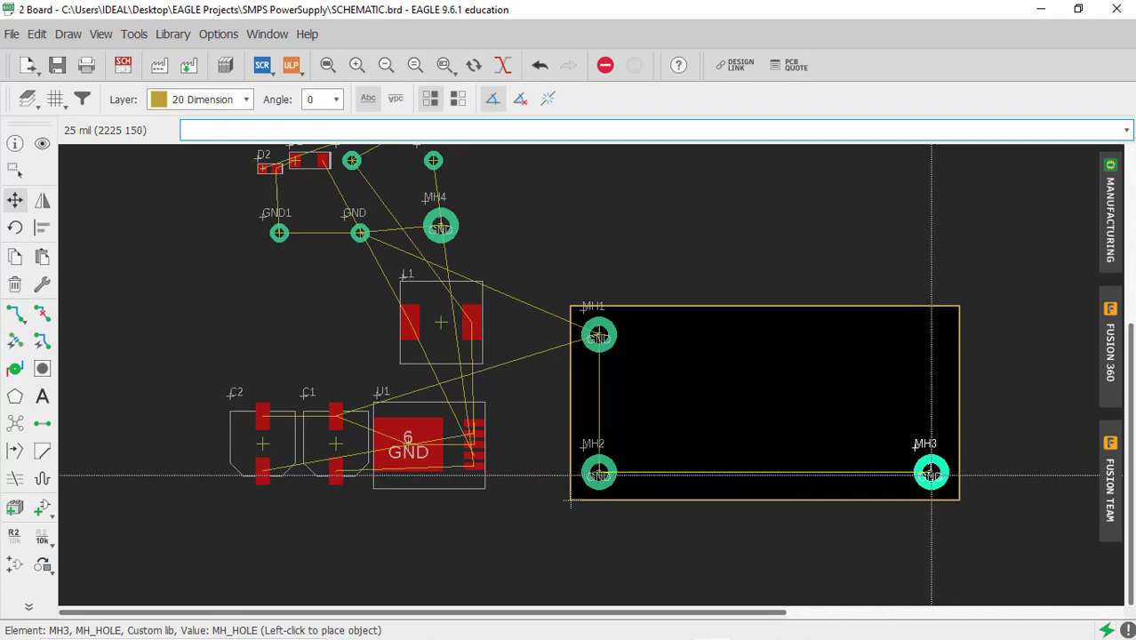
scroll(448, 351, down, 1)
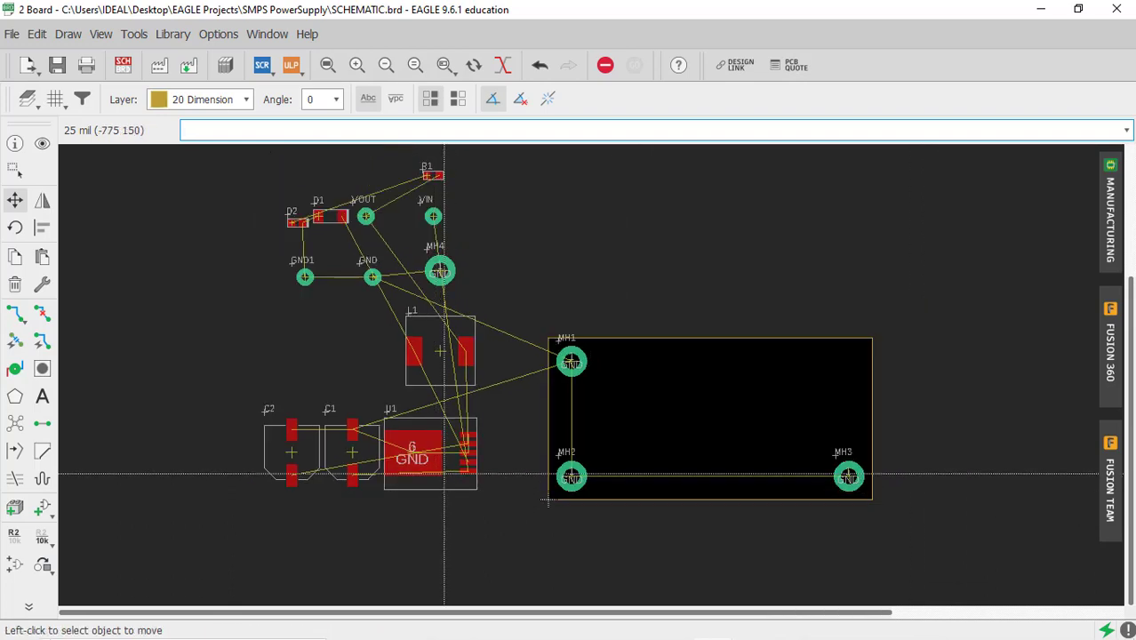
Move mounting hole MH4 inside the board outline, above and slightly left of MH3, and recalculate the airwires with Ratsnest
scroll(447, 349, up, 2)
click(440, 242)
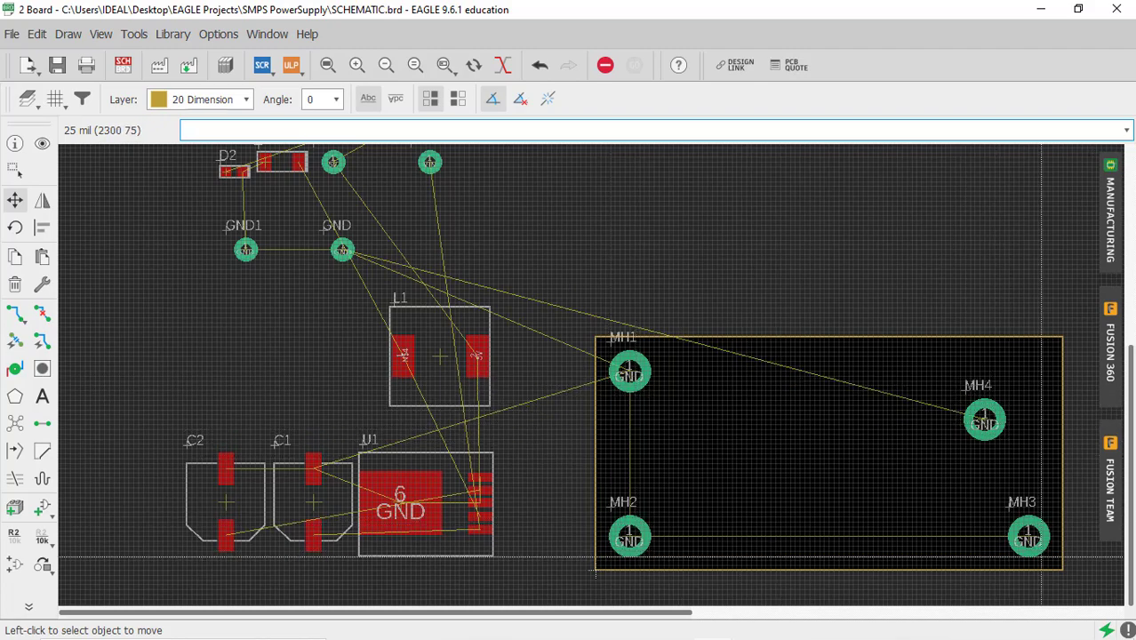
click(15, 426)
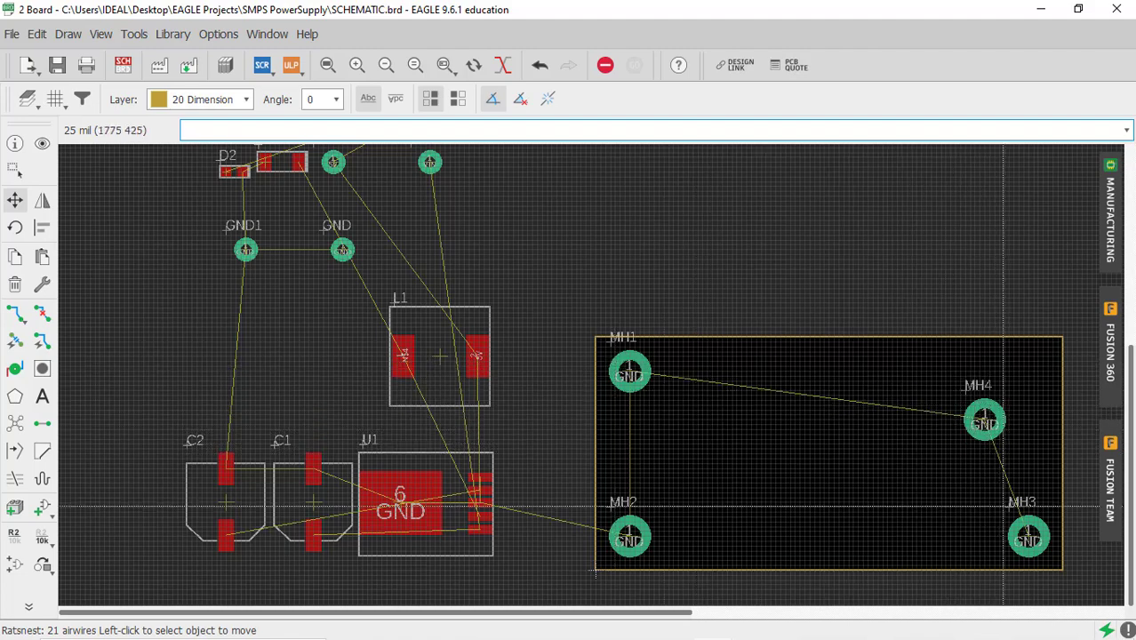
scroll(773, 342, down, 1)
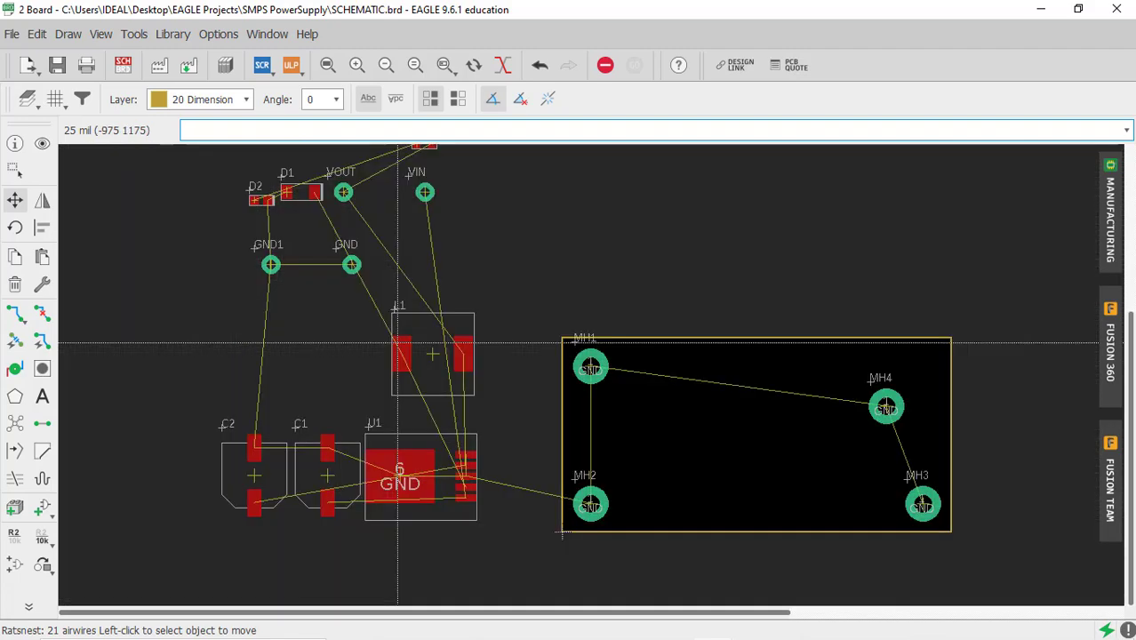
Move mounting hole MH4 into the upper-right corner of the board outline, level with MH1 and directly above MH3
scroll(774, 391, up, 2)
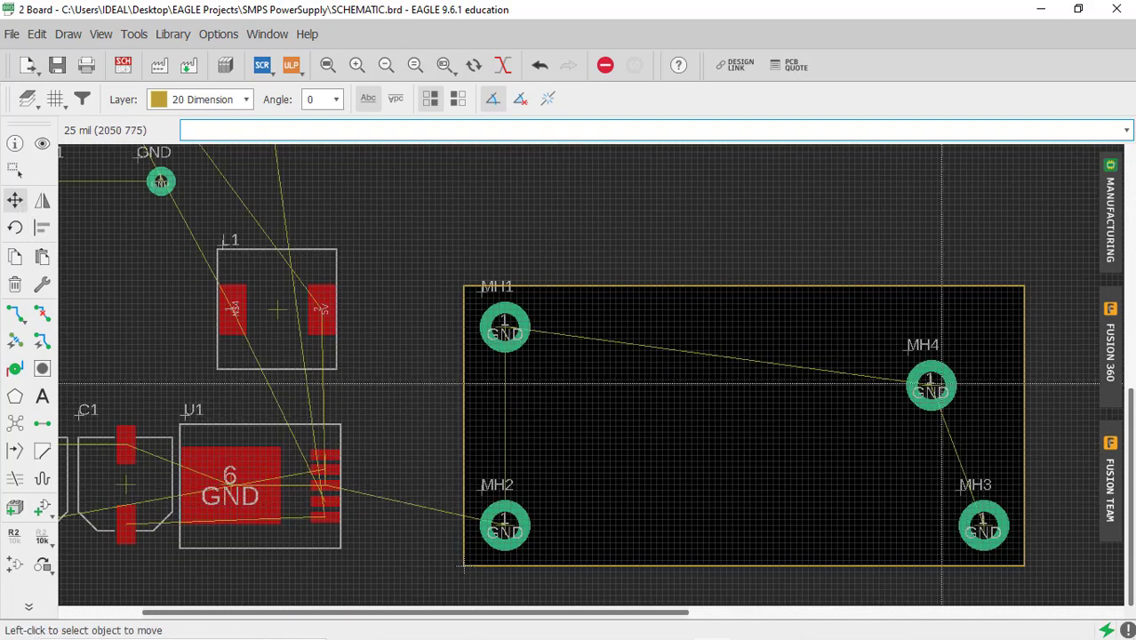
click(931, 384)
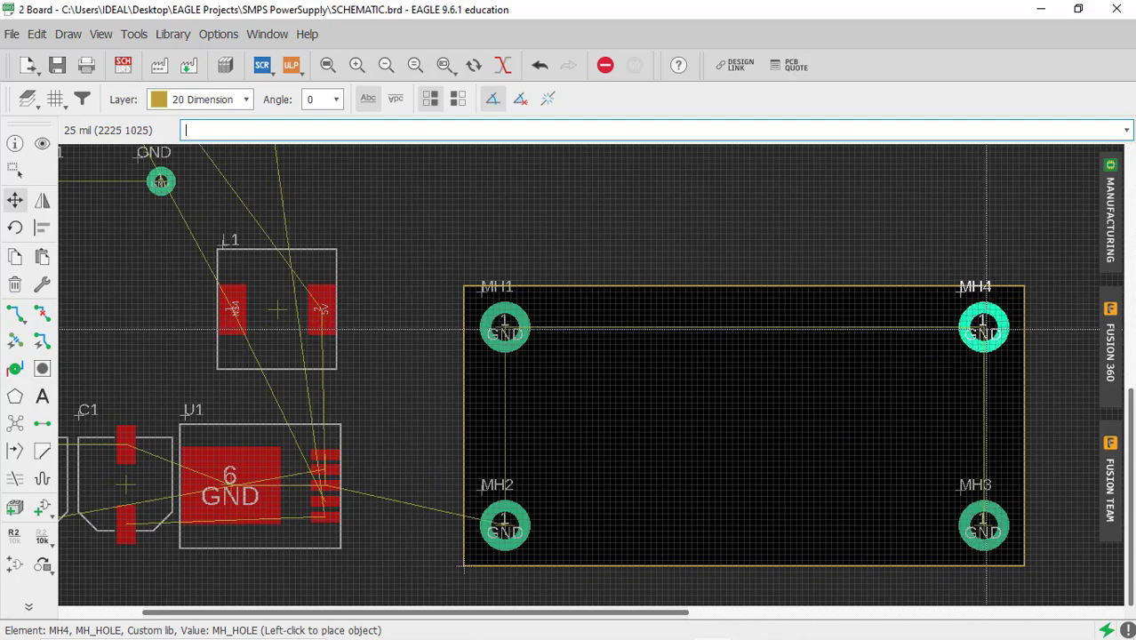
click(983, 327)
scroll(899, 371, down, 2)
scroll(850, 416, down, 3)
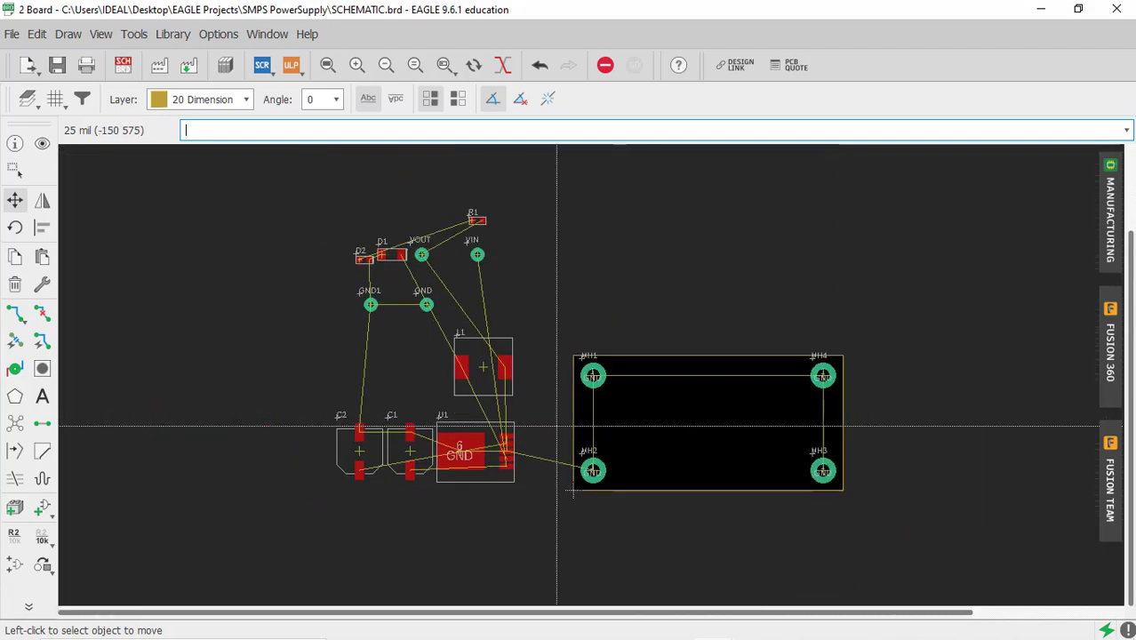
scroll(602, 400, up, 1)
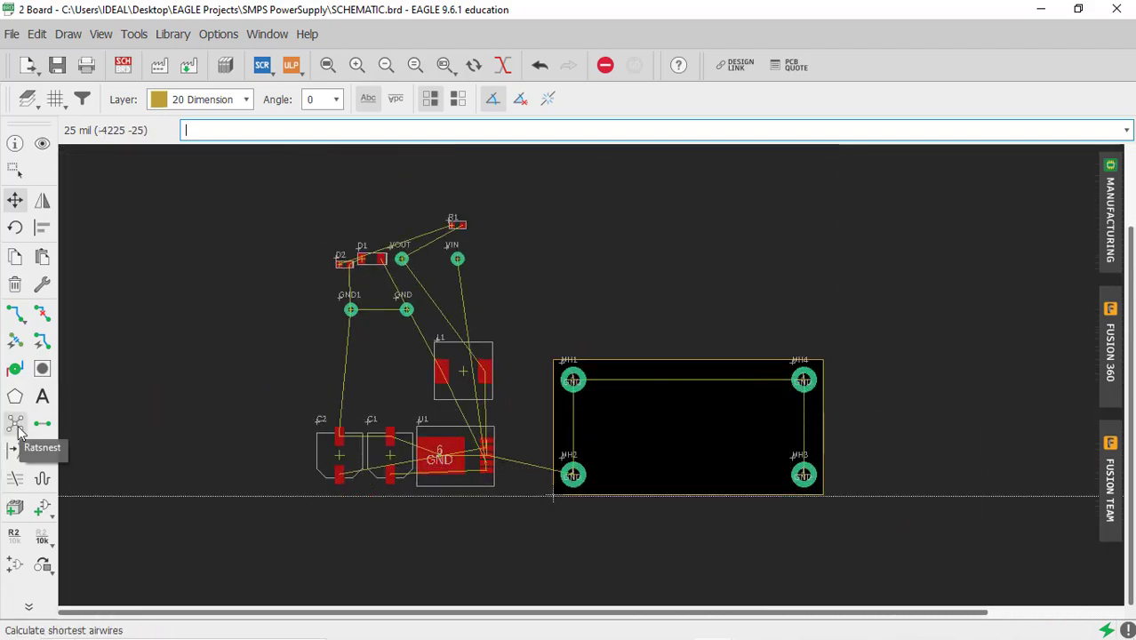
scroll(540, 395, up, 1)
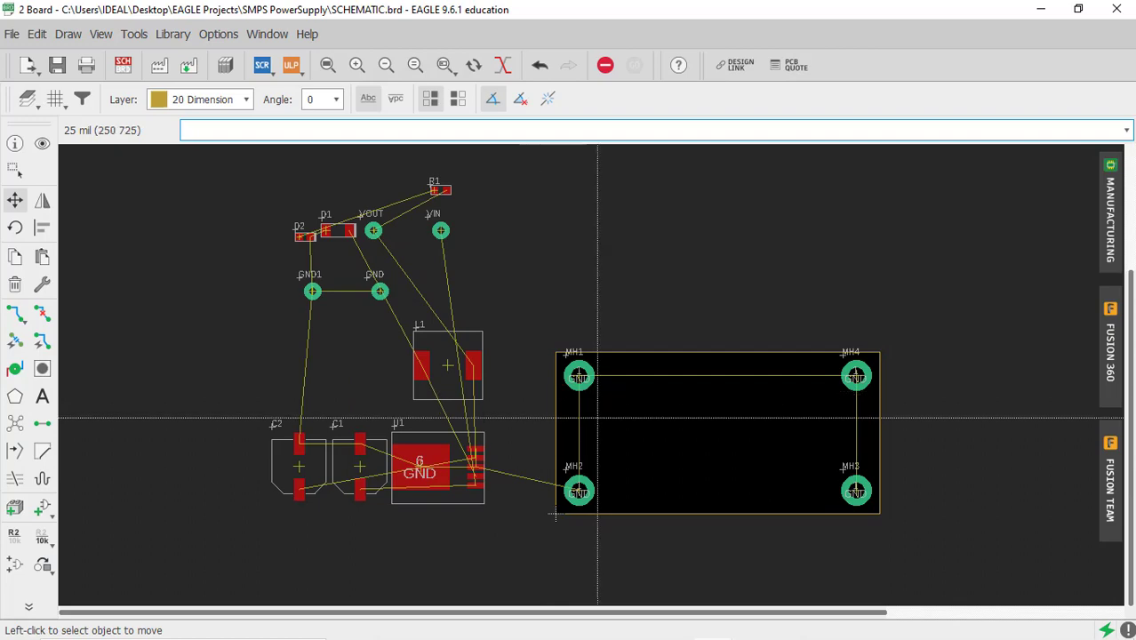
Check the input pads in the schematic and move the VIN pad inside the board outline, directly above MH2
scroll(591, 418, up, 1)
scroll(297, 374, down, 1)
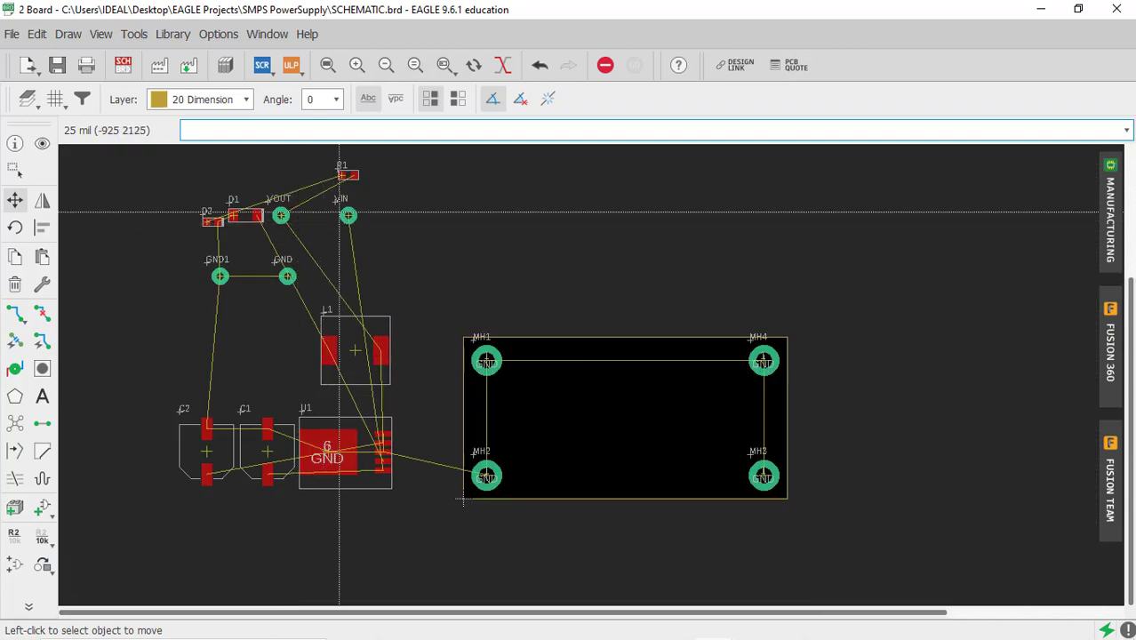
scroll(339, 208, up, 1)
click(124, 66)
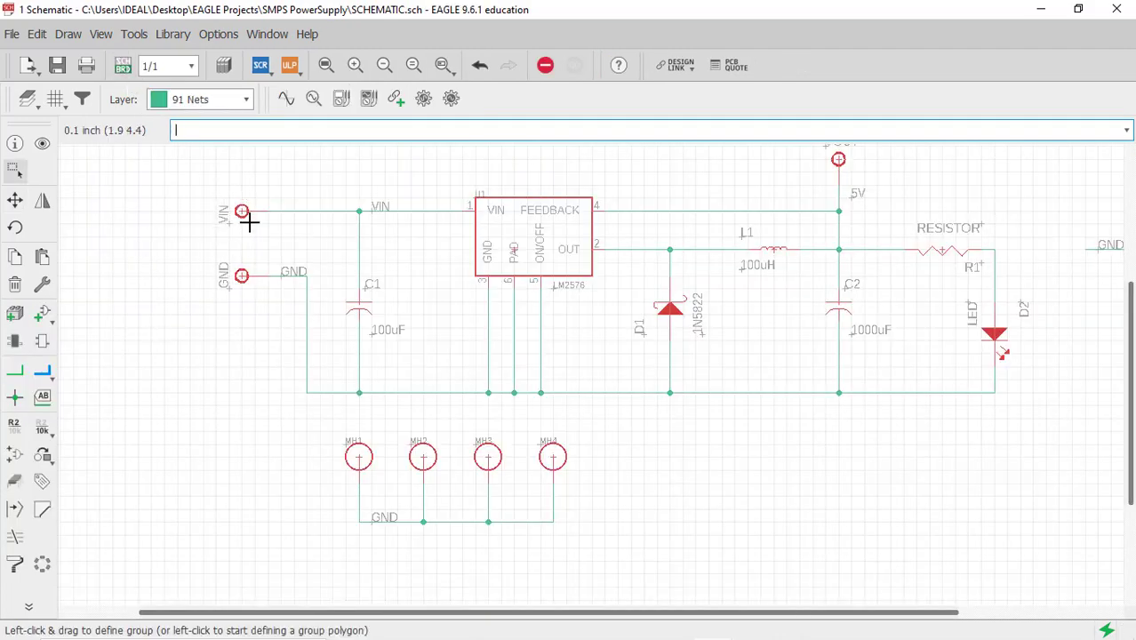
click(129, 69)
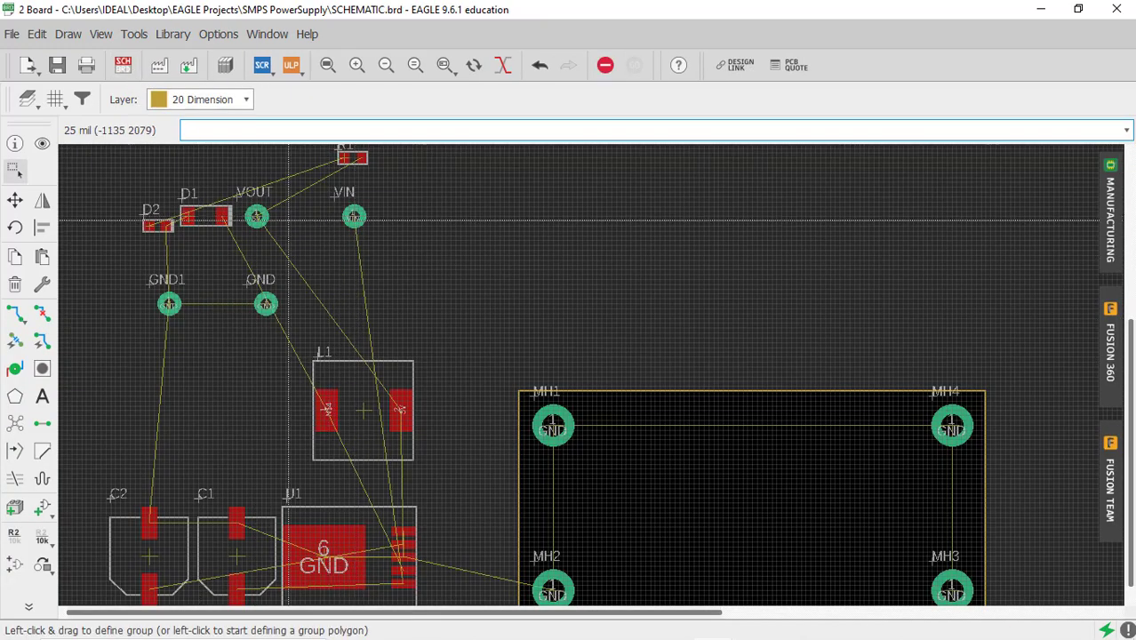
click(14, 203)
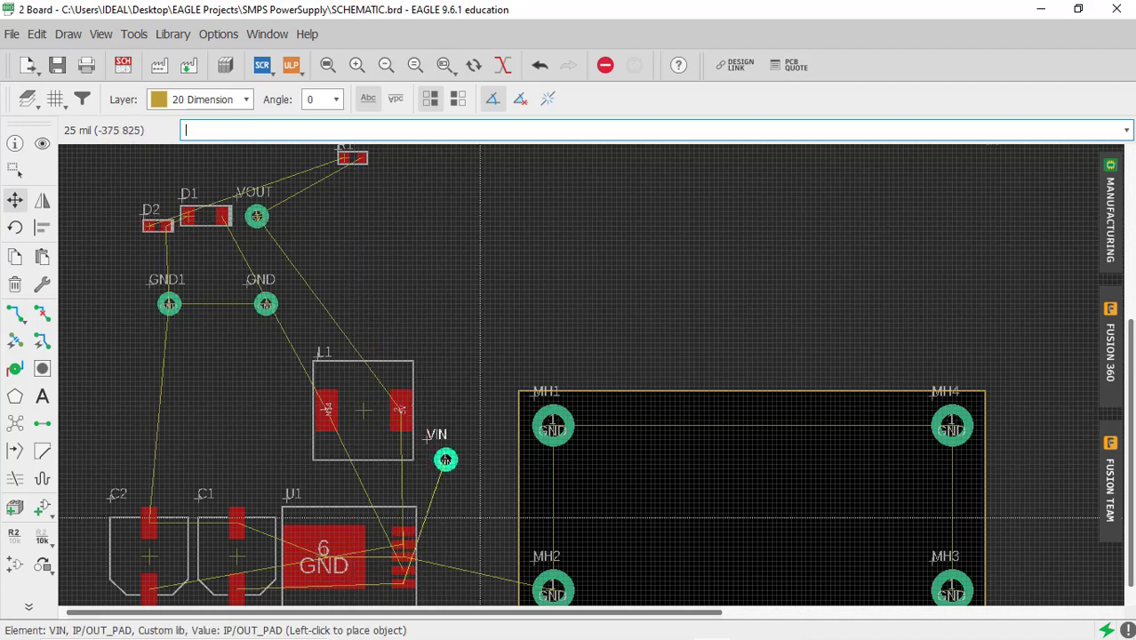
scroll(539, 546, down, 2)
scroll(542, 561, up, 4)
scroll(544, 572, up, 1)
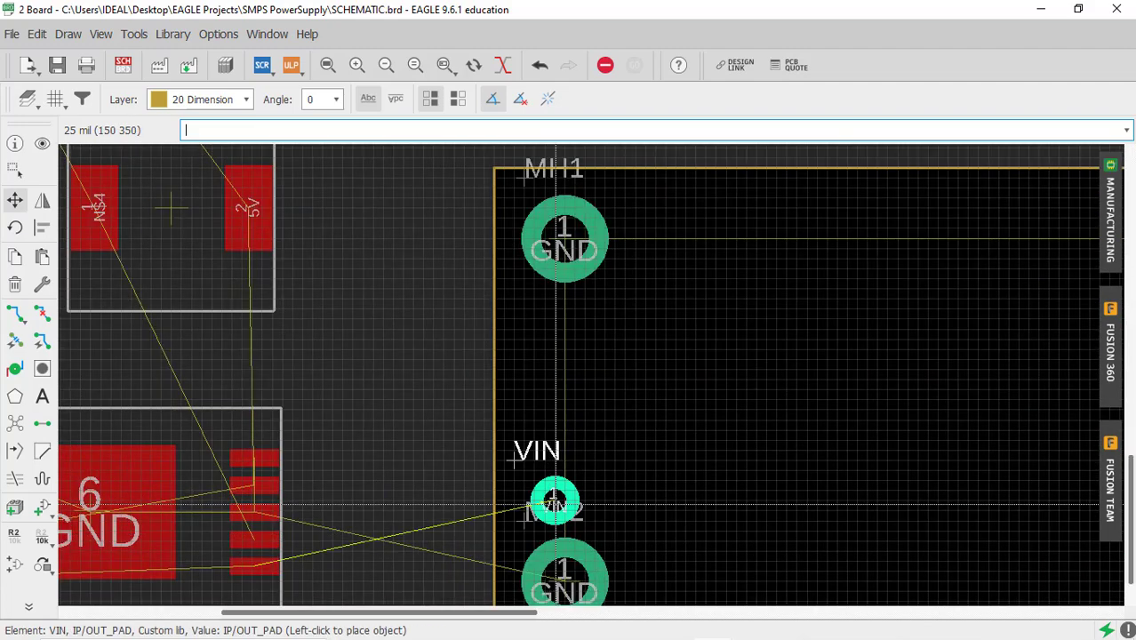
click(564, 471)
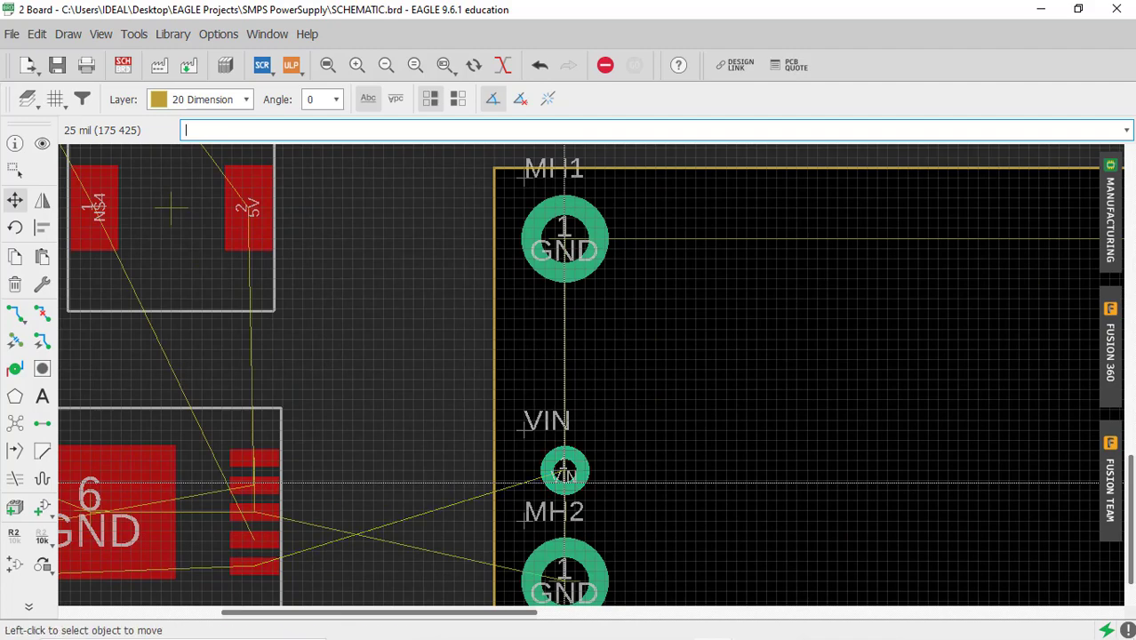
Move the GND pad inside the board outline, between MH1 and the VIN pad and vertically aligned with both
scroll(560, 490, down, 3)
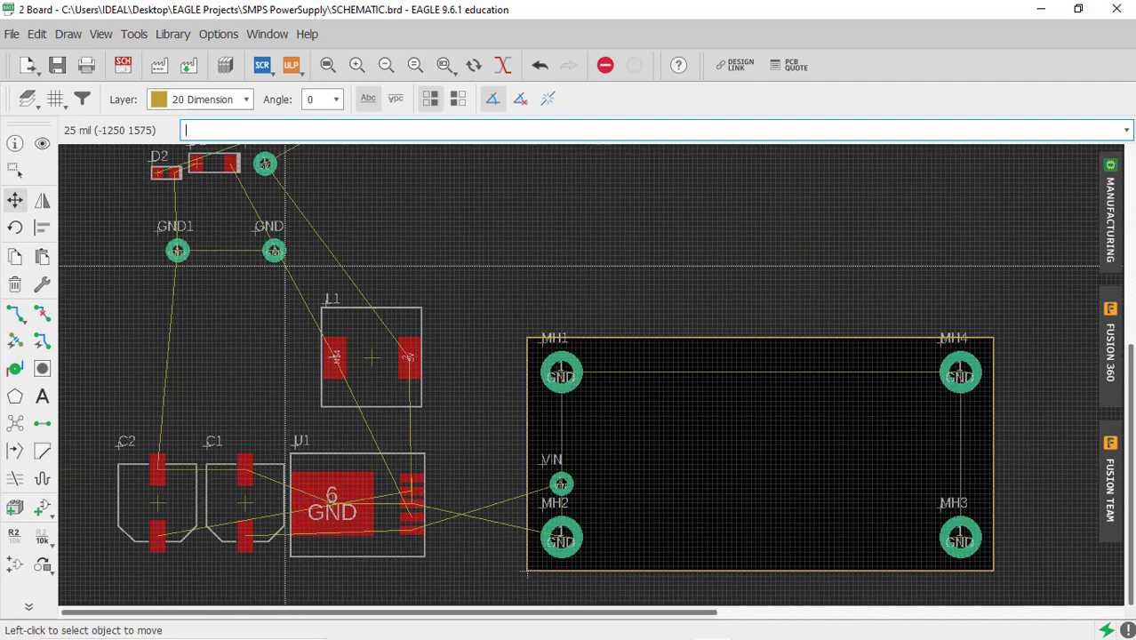
click(275, 254)
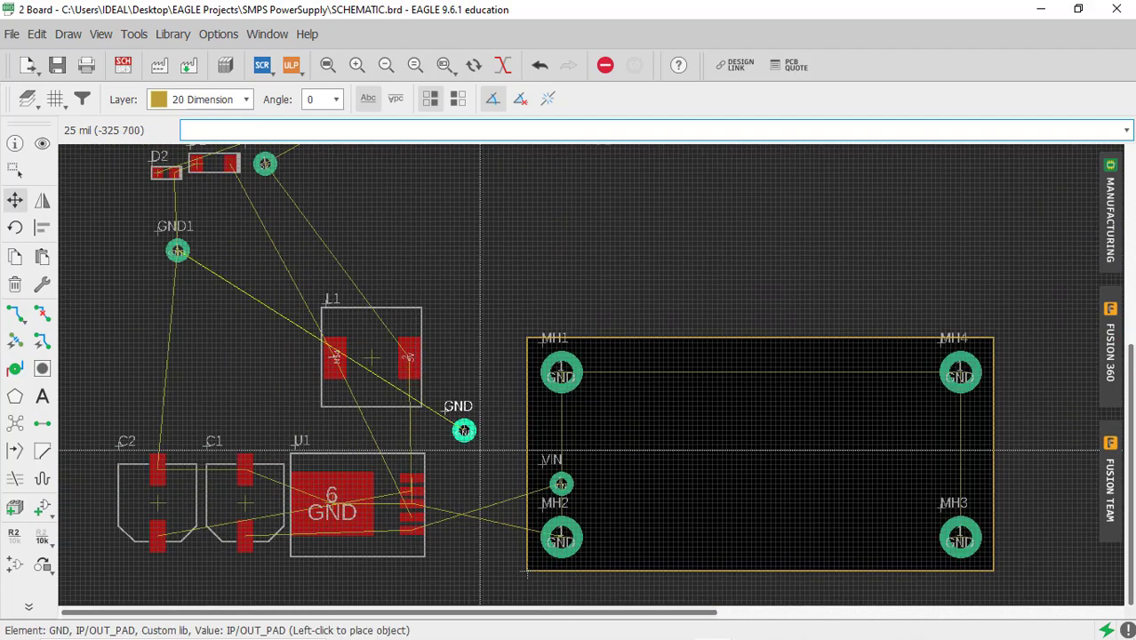
scroll(573, 488, up, 1)
scroll(584, 499, up, 1)
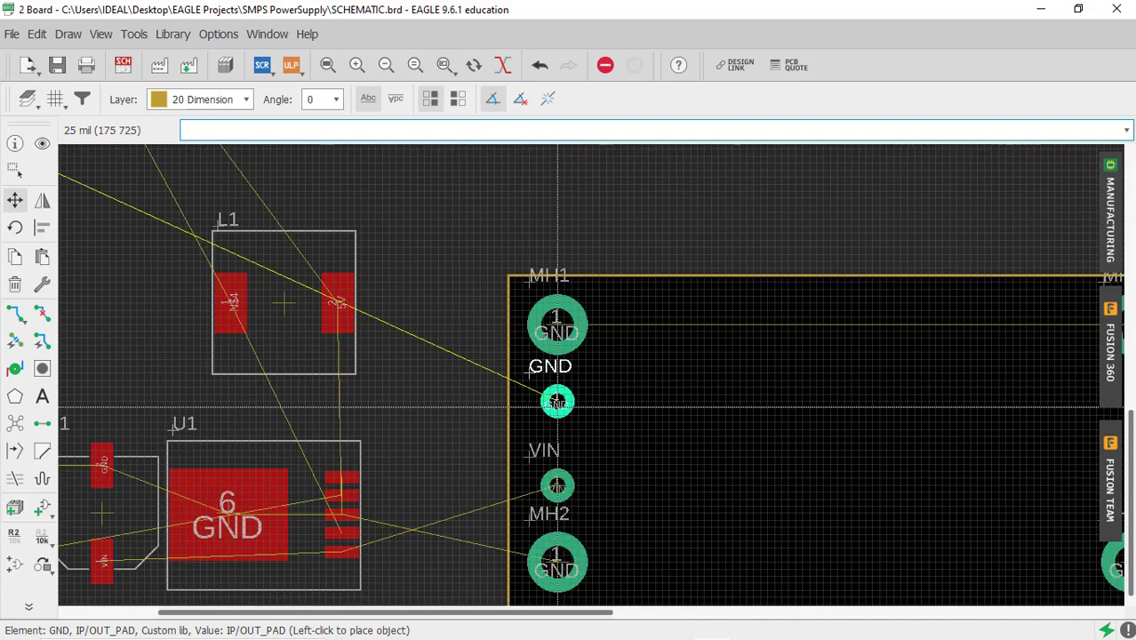
click(557, 402)
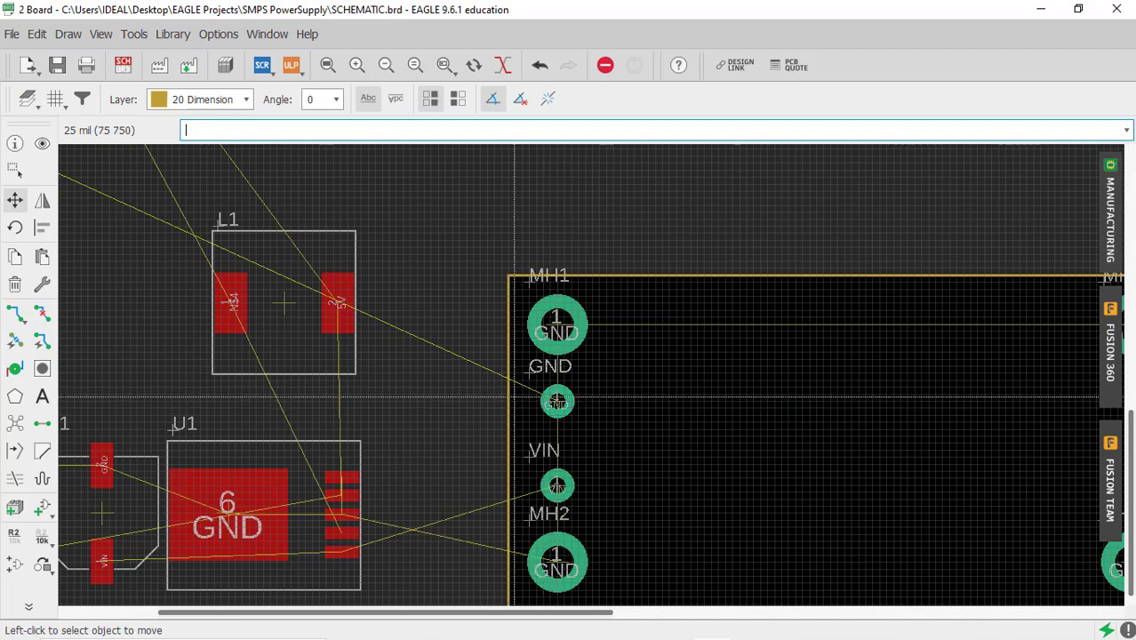
Move the MH2 name label away from the VIN pad to the lower right of its mounting hole
scroll(439, 386, down, 2)
scroll(540, 445, up, 2)
scroll(540, 445, up, 1)
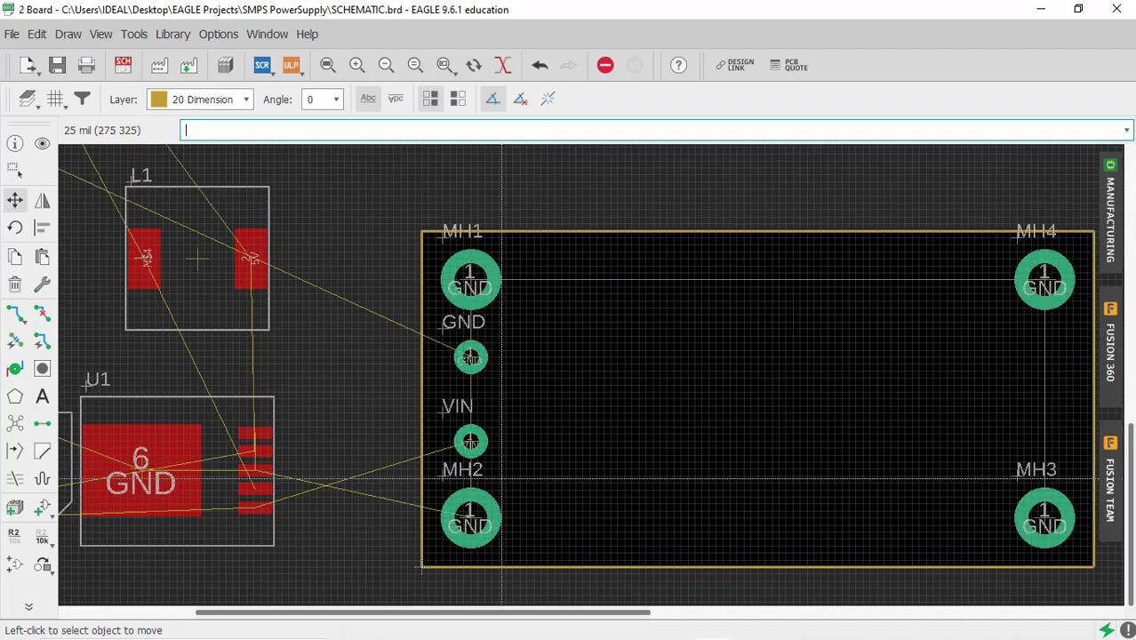
scroll(481, 539, up, 1)
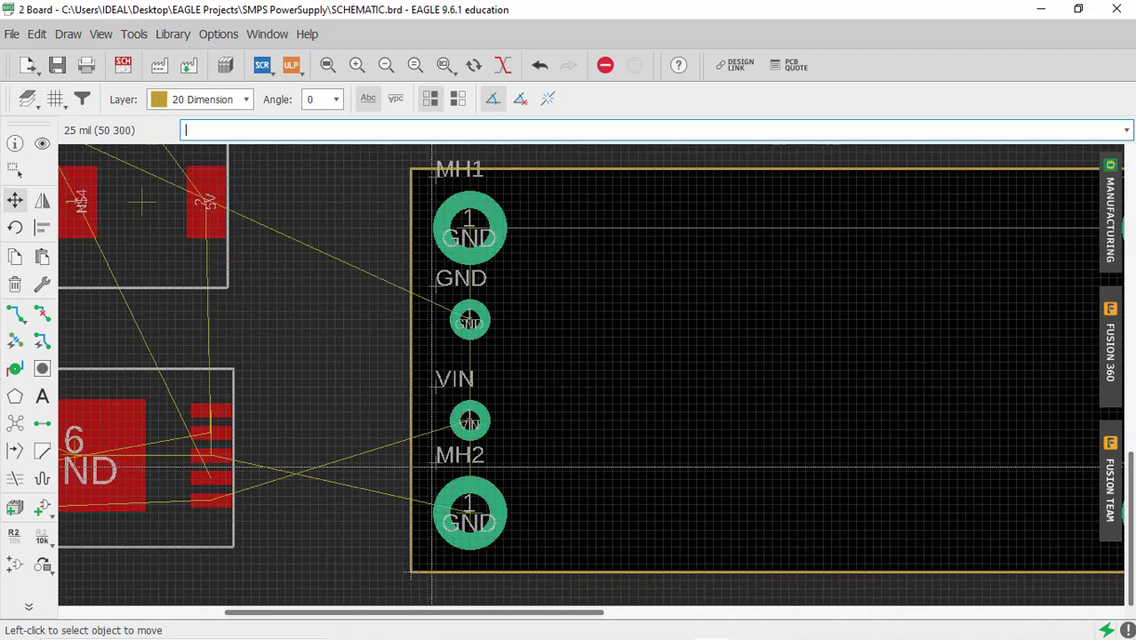
scroll(438, 478, up, 2)
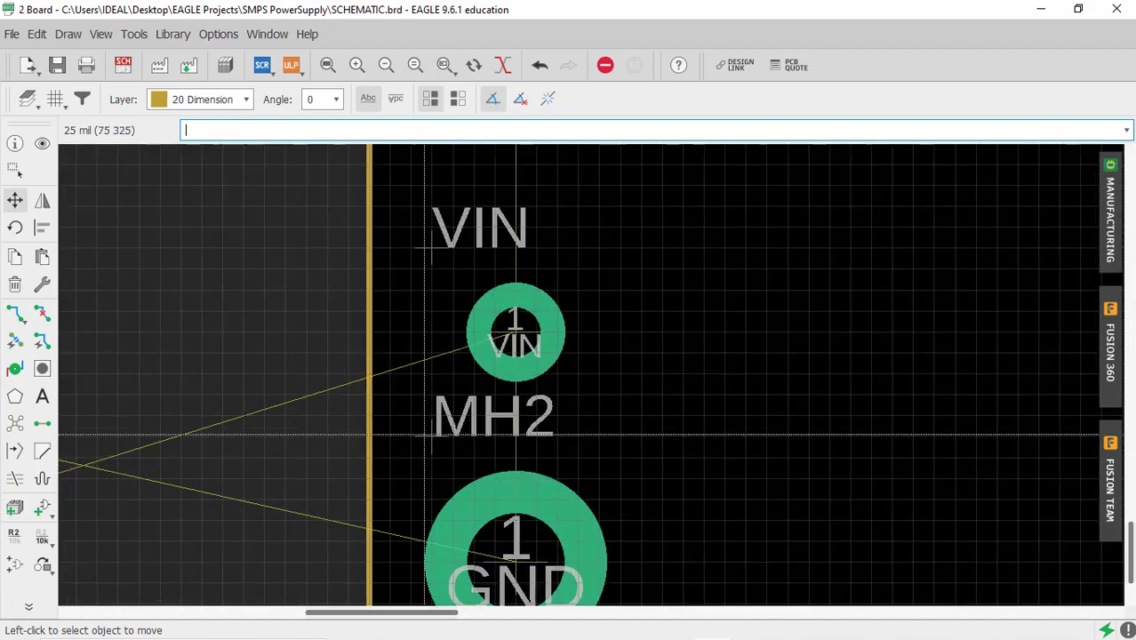
click(431, 436)
scroll(431, 437, down, 2)
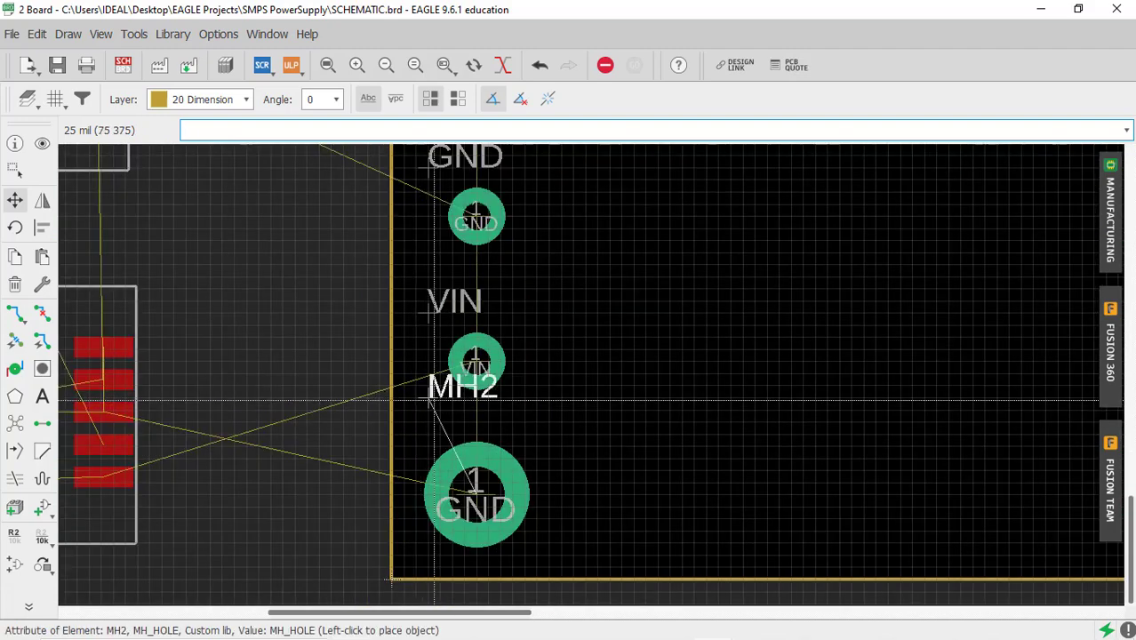
click(513, 577)
Move the MH1 name label off the board edge to the upper right of its mounting hole
scroll(374, 578, down, 2)
scroll(512, 294, up, 2)
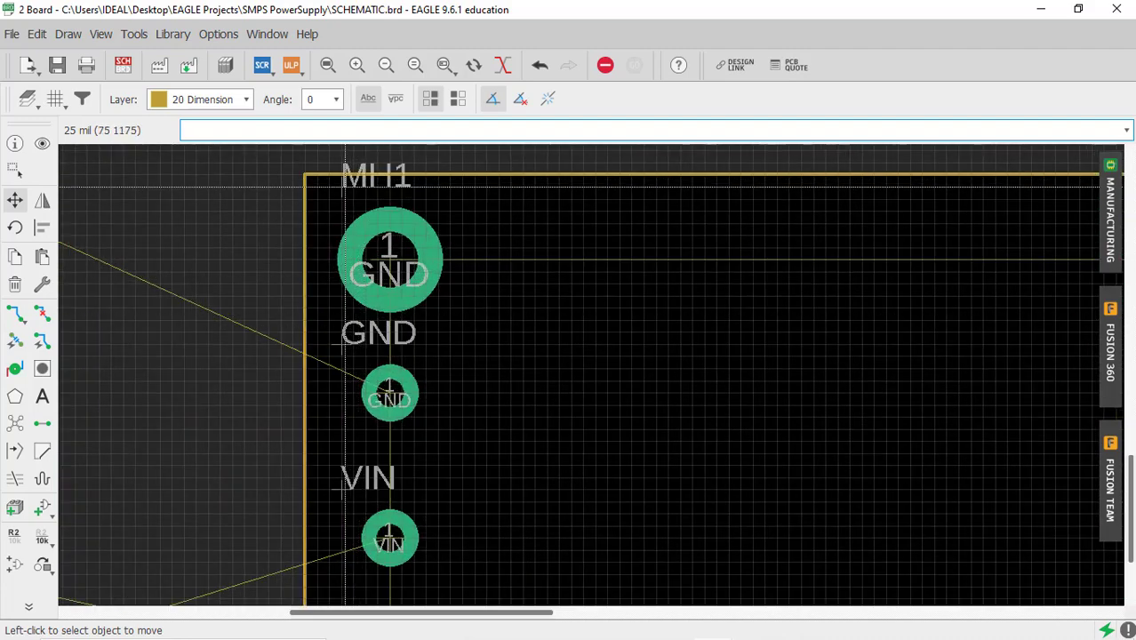
click(350, 177)
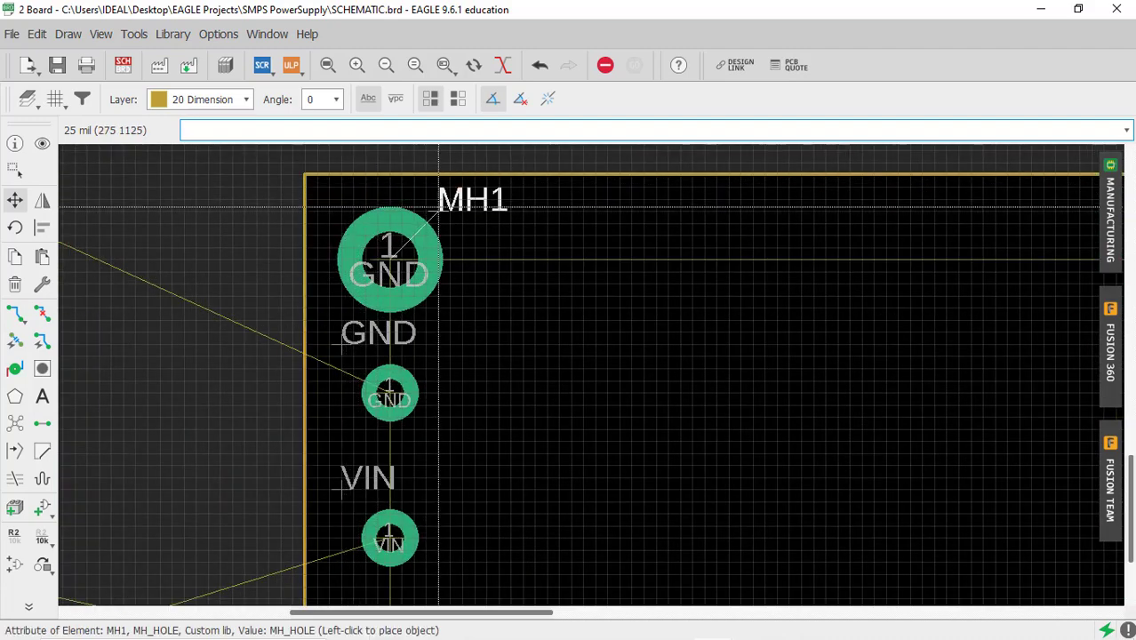
click(439, 203)
Move the MH4 name label to the upper left of its hole and the MH3 label to the lower left of its hole
scroll(302, 227, down, 2)
scroll(814, 274, up, 2)
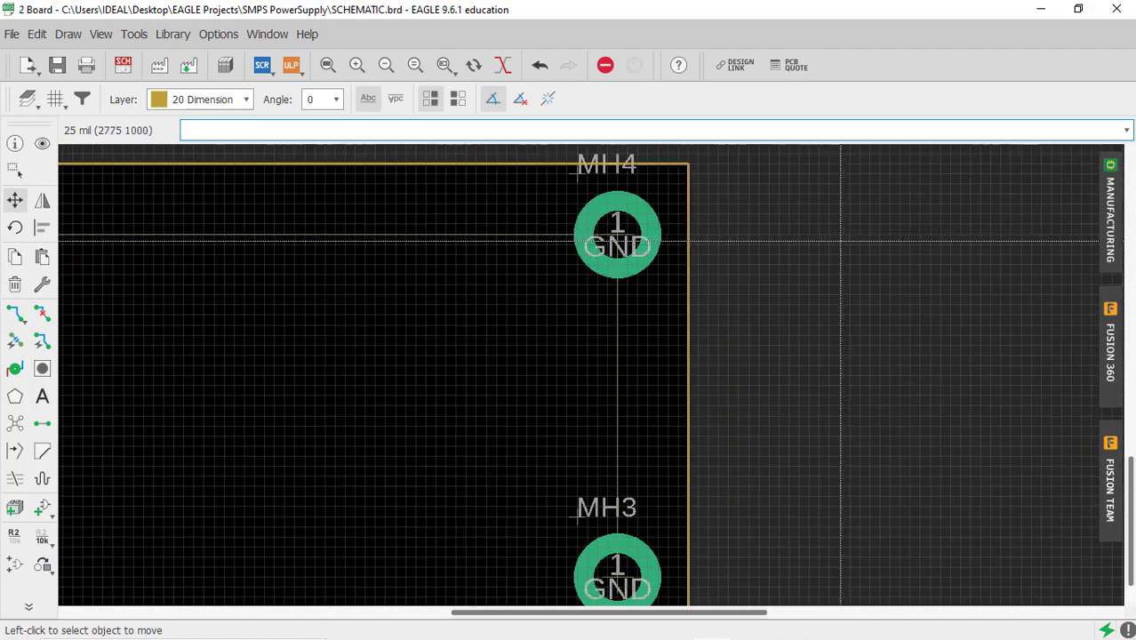
click(554, 189)
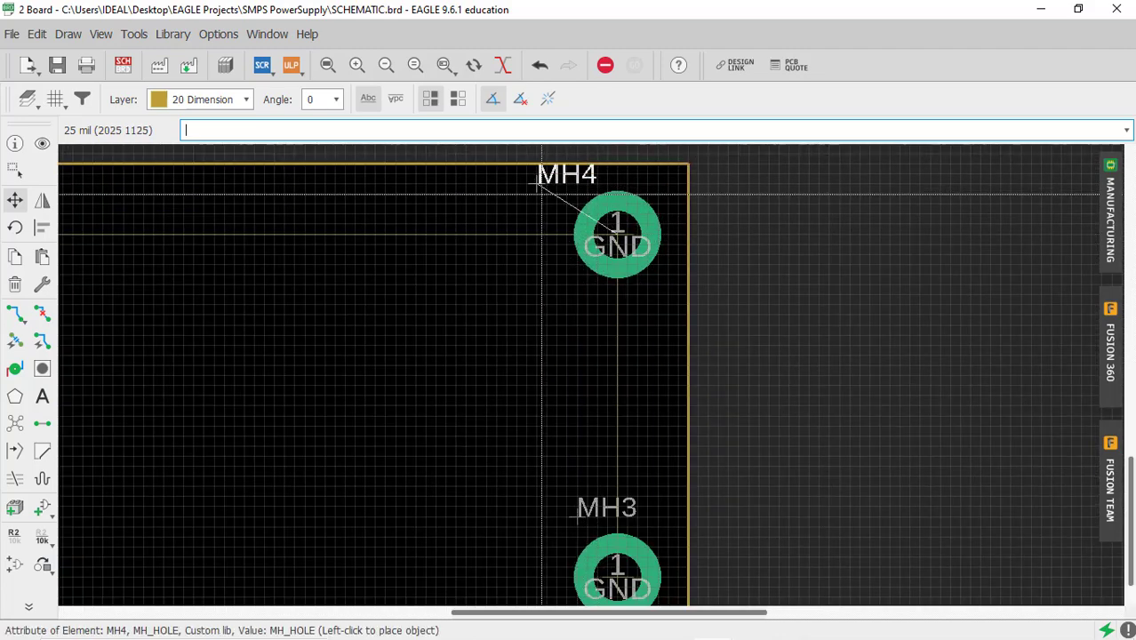
scroll(642, 229, down, 2)
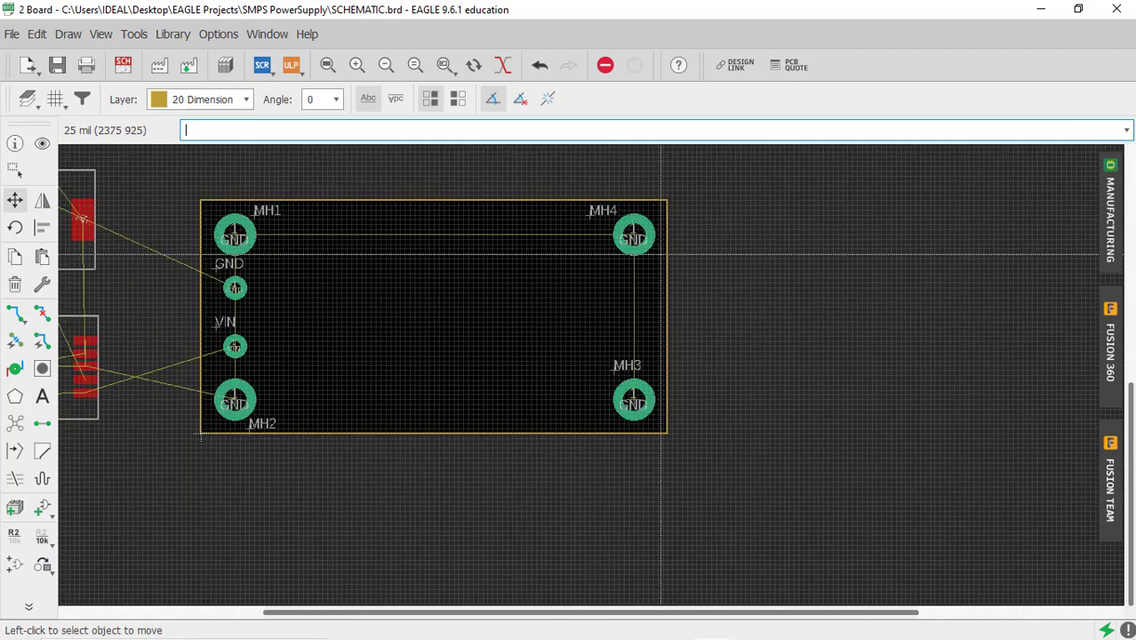
scroll(652, 380, up, 2)
click(617, 365)
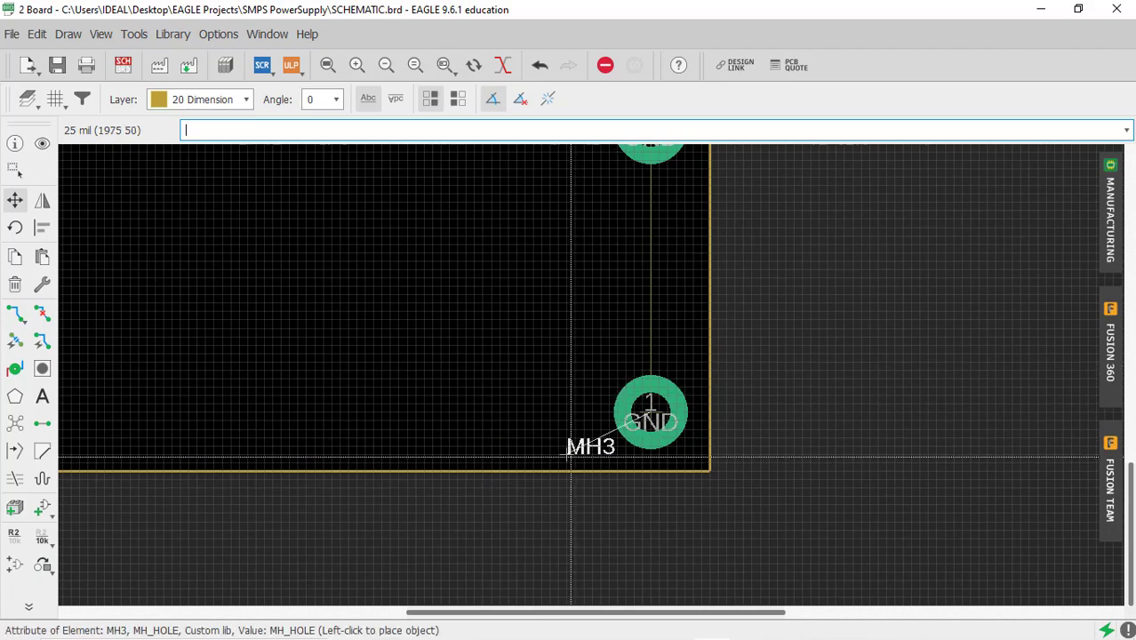
click(571, 458)
scroll(571, 458, down, 3)
Place the VIN name label just below its pad and the GND label closely above its pad
scroll(298, 396, up, 2)
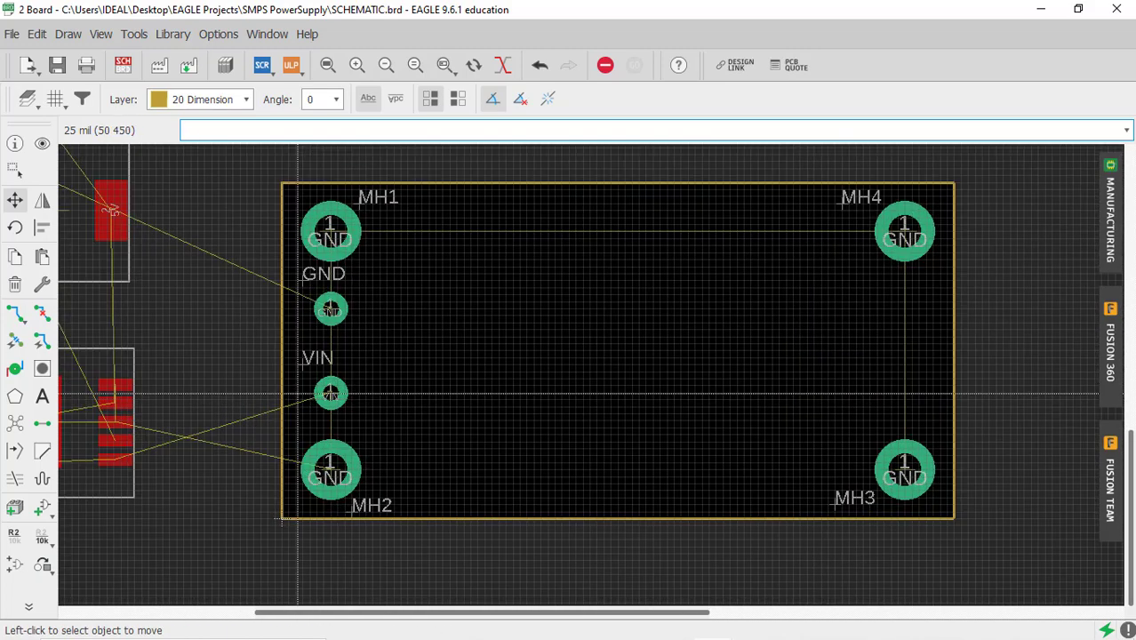
scroll(296, 378, up, 1)
click(303, 361)
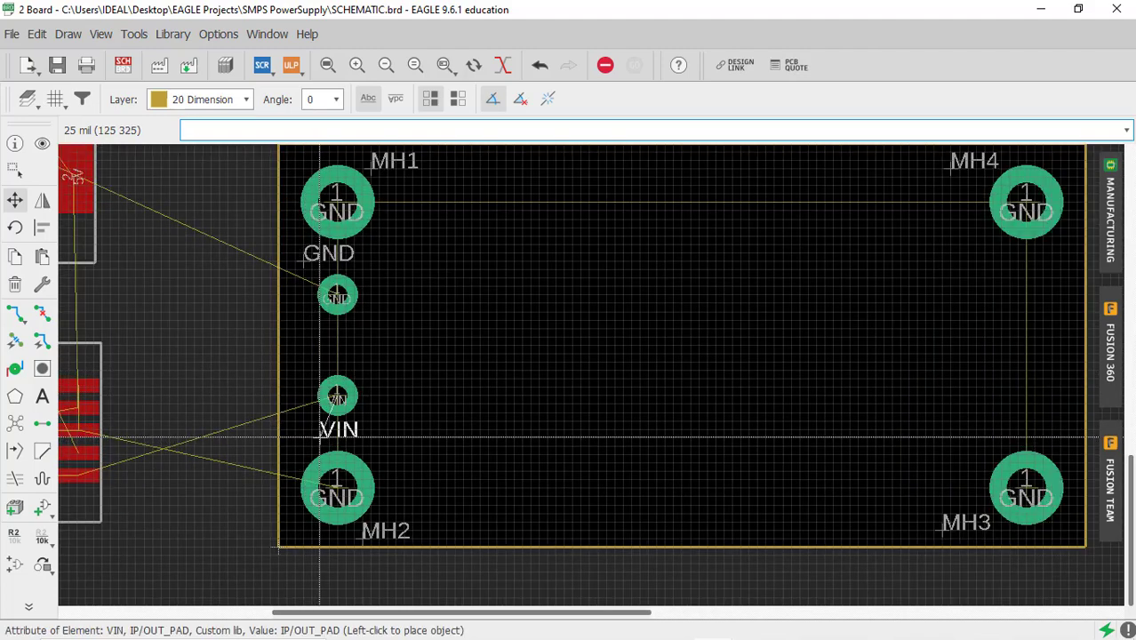
click(319, 437)
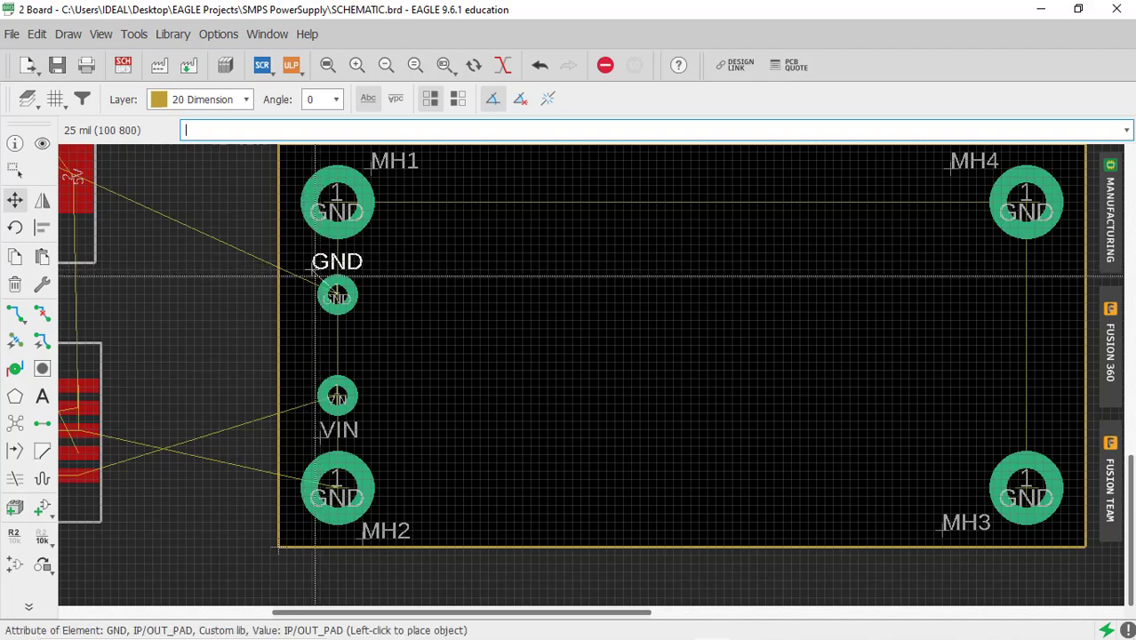
click(316, 276)
After checking the schematic, move capacitor C1 inside the outline beside the GND and VIN pads and recalculate the airwires with Ratsnest
scroll(498, 411, down, 5)
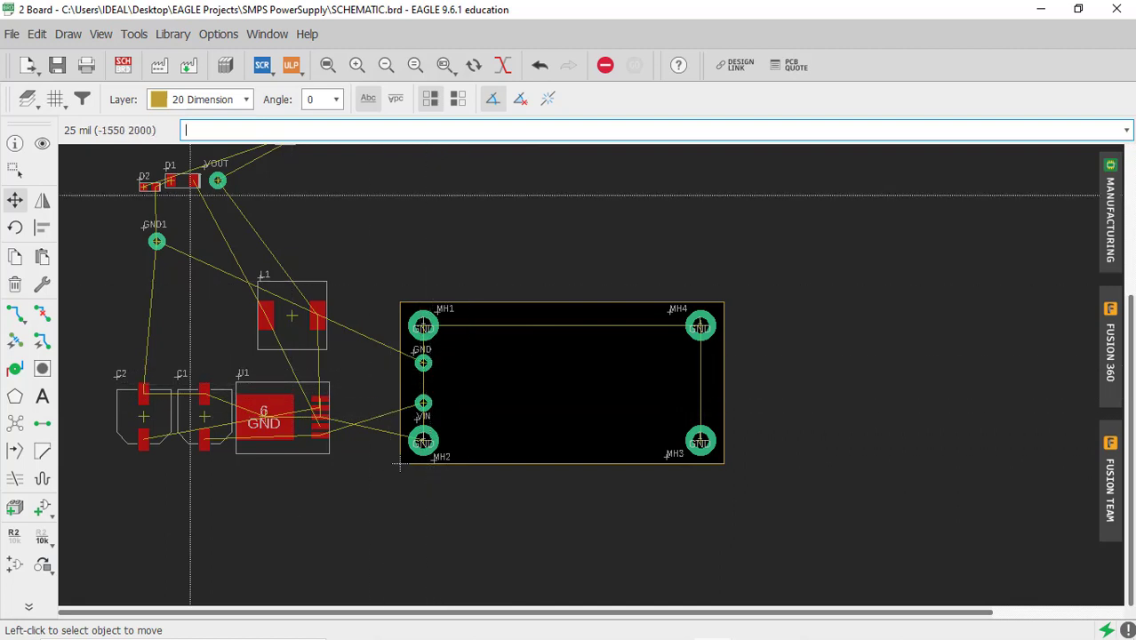
click(124, 66)
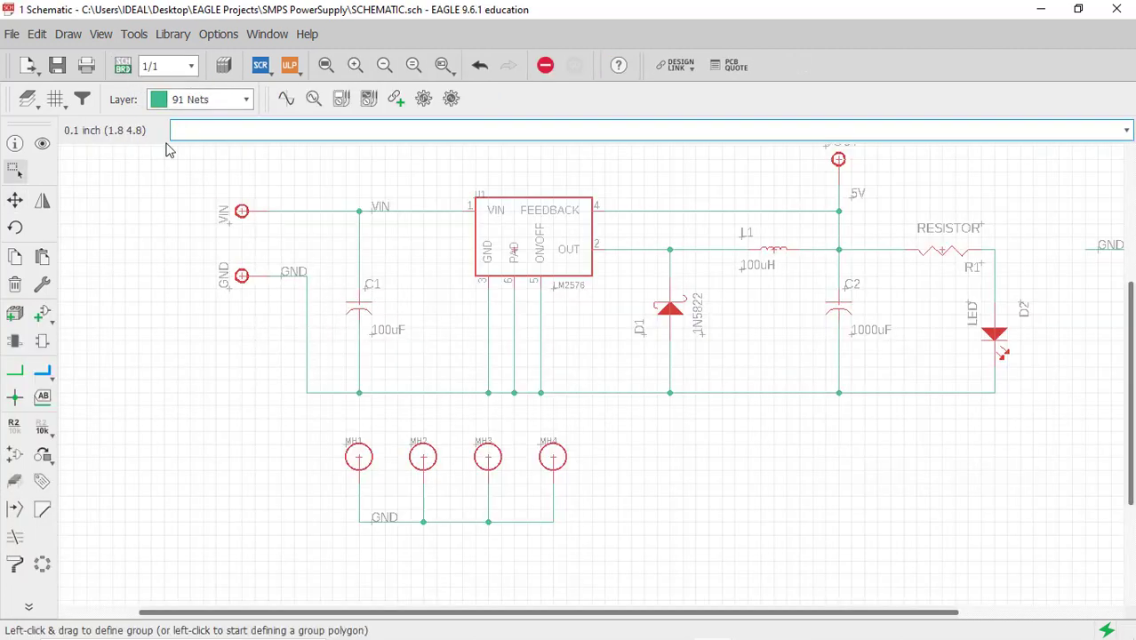
click(123, 66)
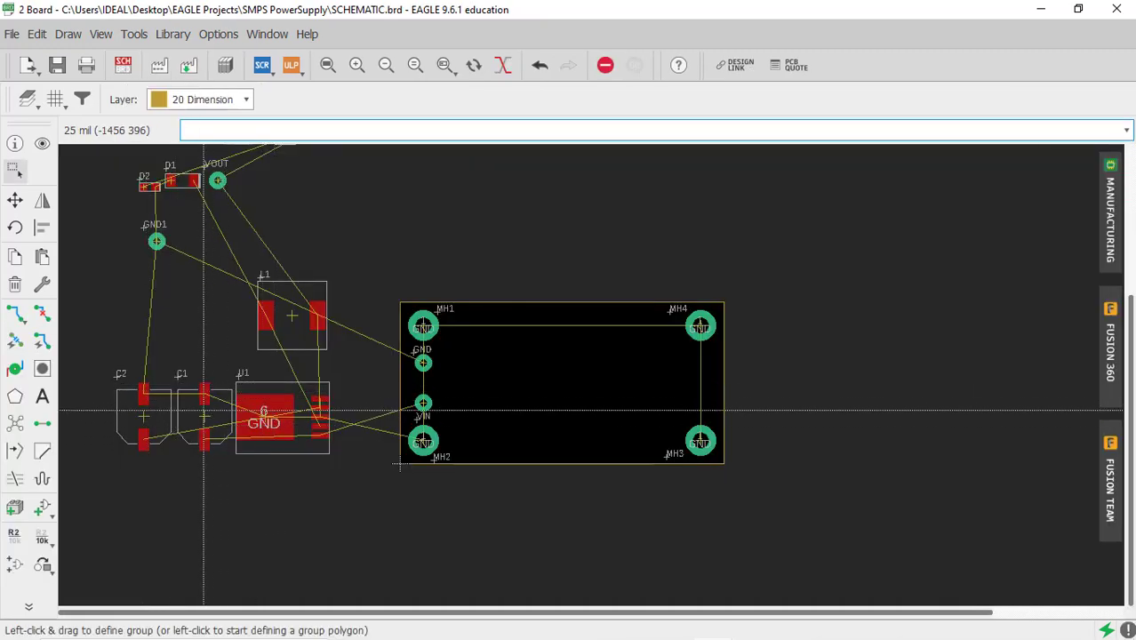
click(15, 202)
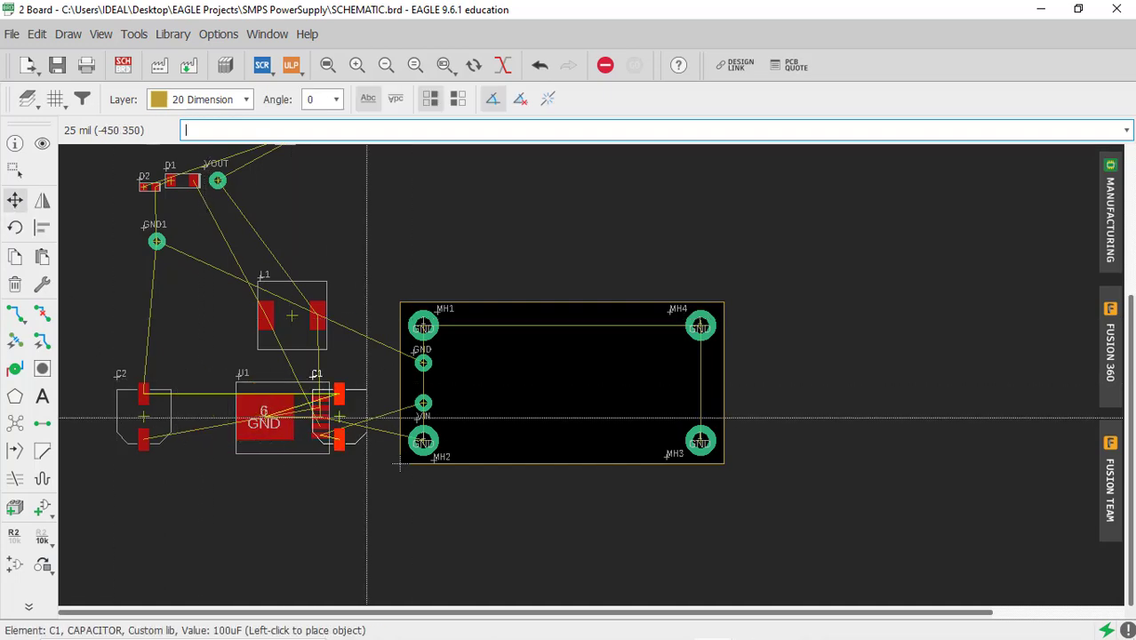
scroll(498, 405, up, 3)
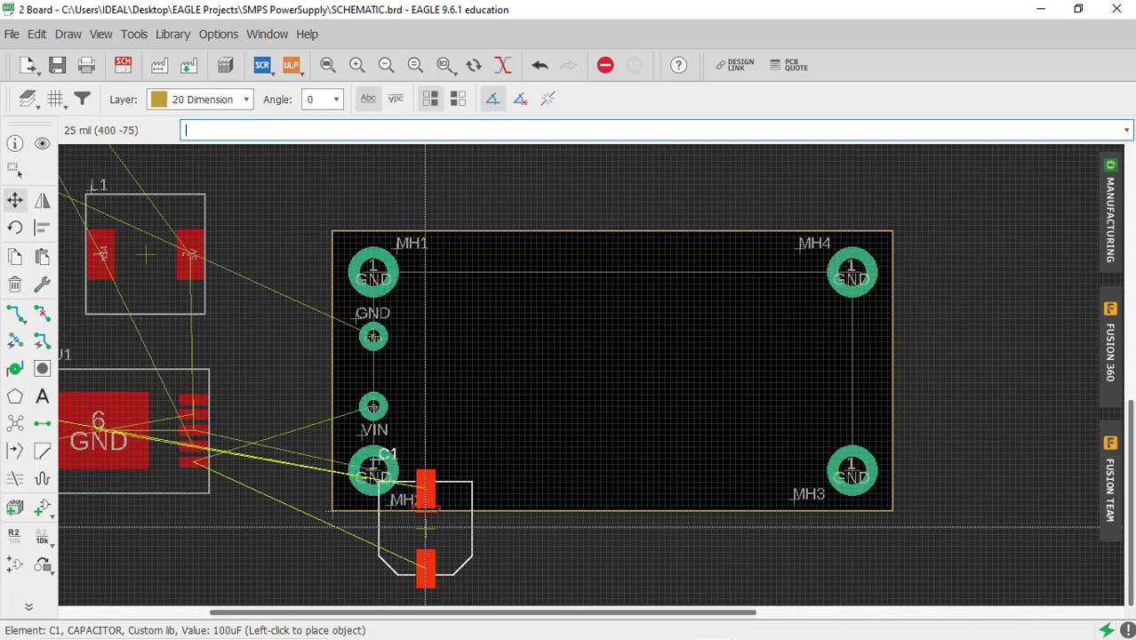
scroll(545, 416, down, 2)
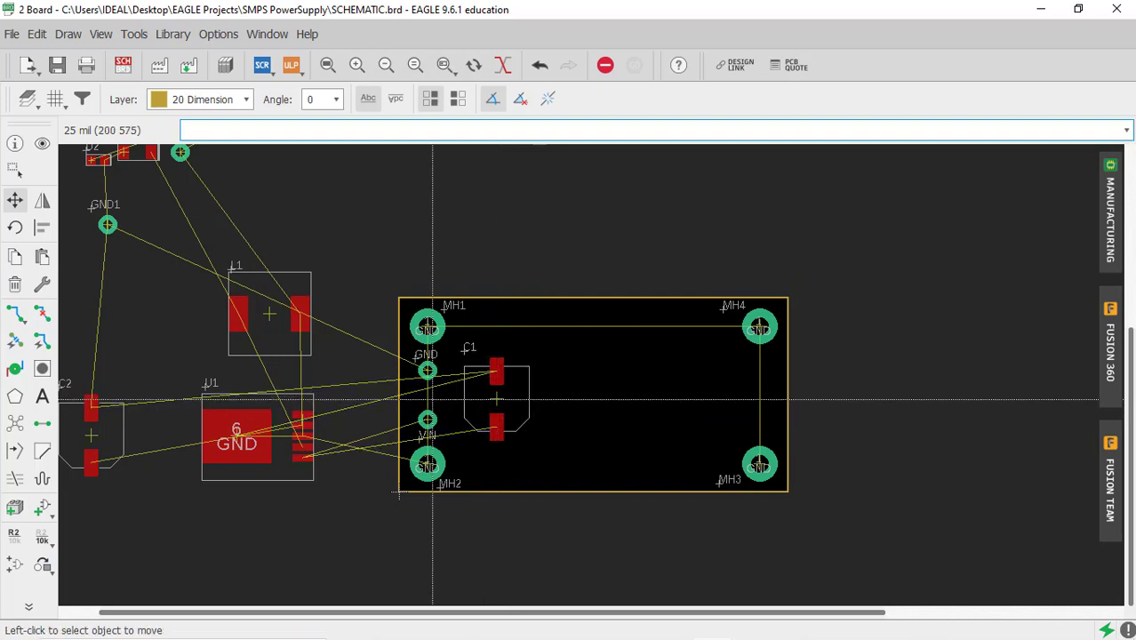
scroll(420, 436, up, 2)
click(16, 428)
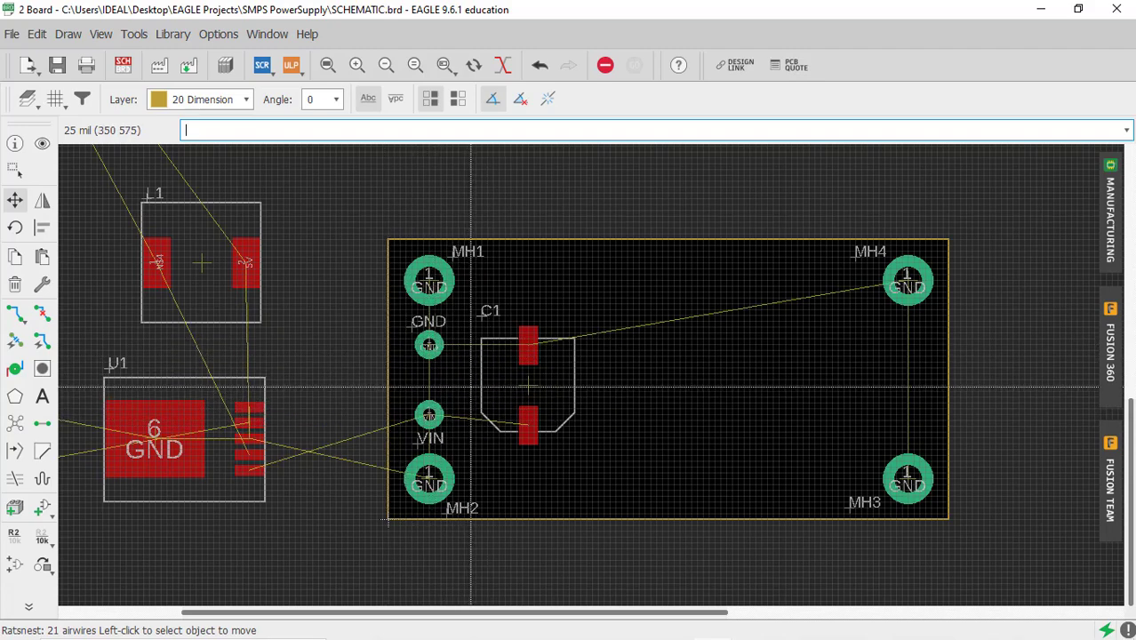
Shift capacitor C1 slightly closer to the GND and VIN pads and place its name label just above its outline
click(529, 384)
scroll(528, 384, up, 2)
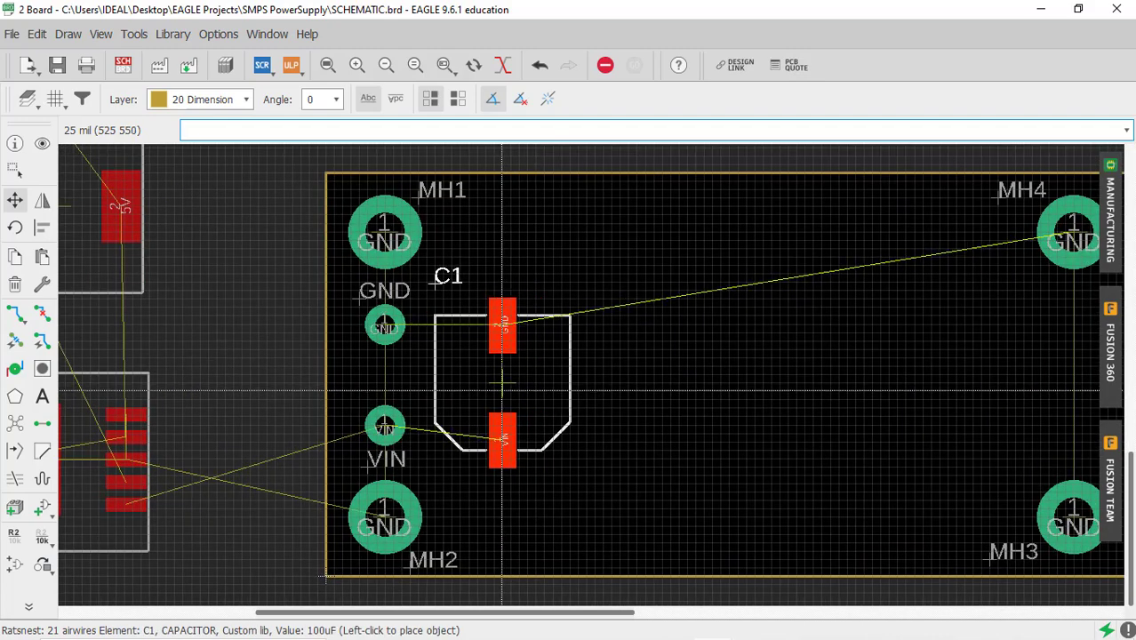
click(502, 389)
click(436, 283)
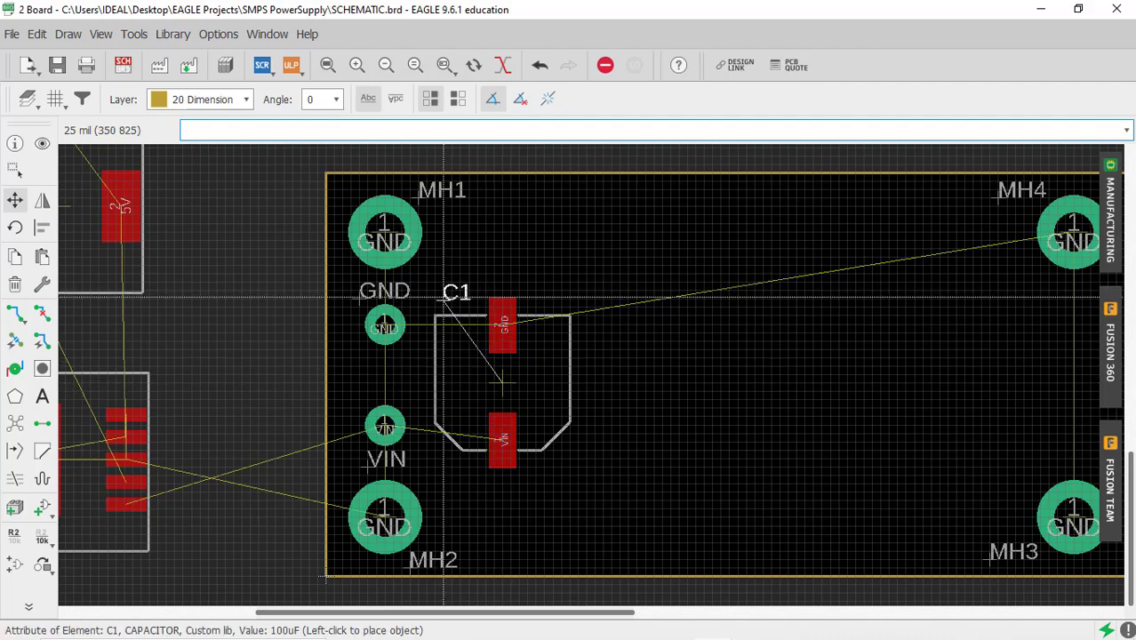
click(444, 305)
After checking the schematic, move U1 inside the board outline beside C1, rotated so its pins face the lower board edge
scroll(548, 363, down, 3)
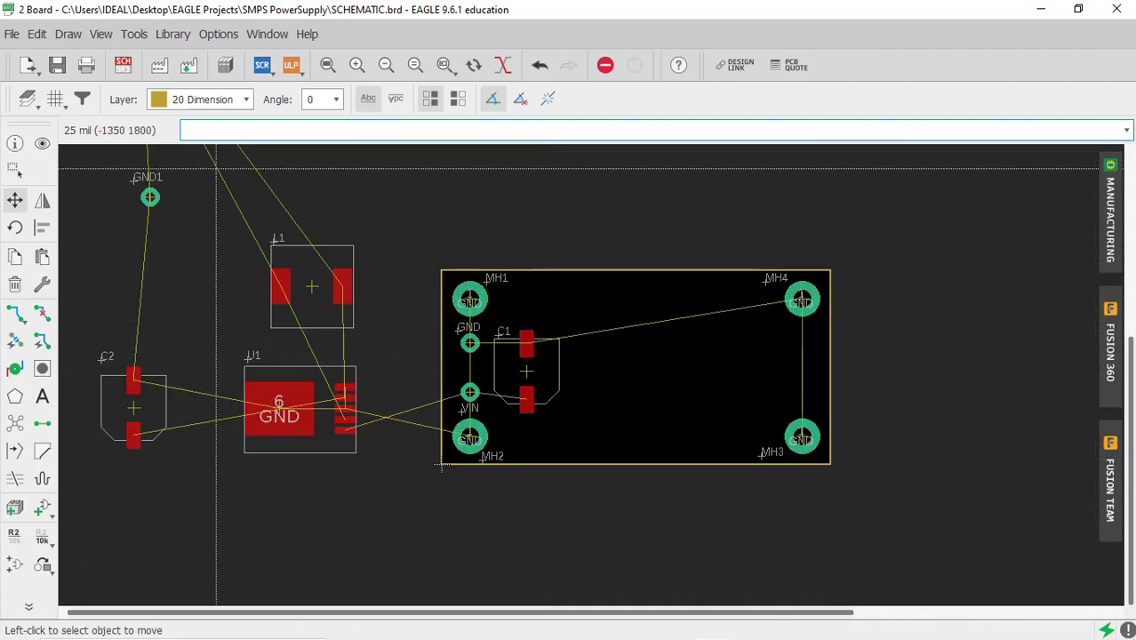
click(123, 65)
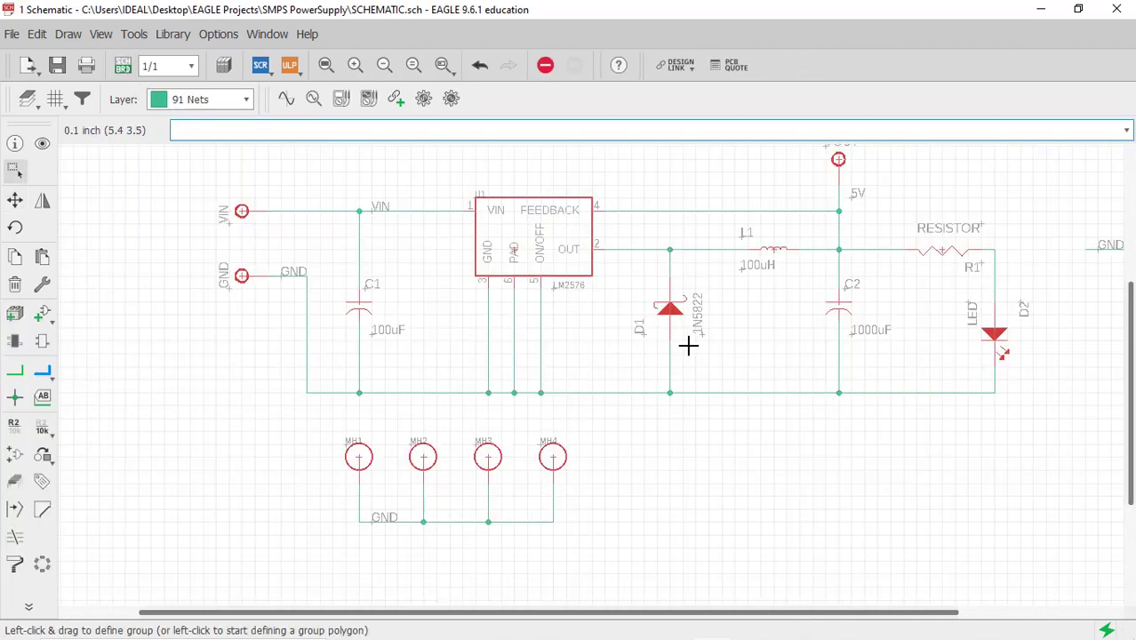
click(124, 71)
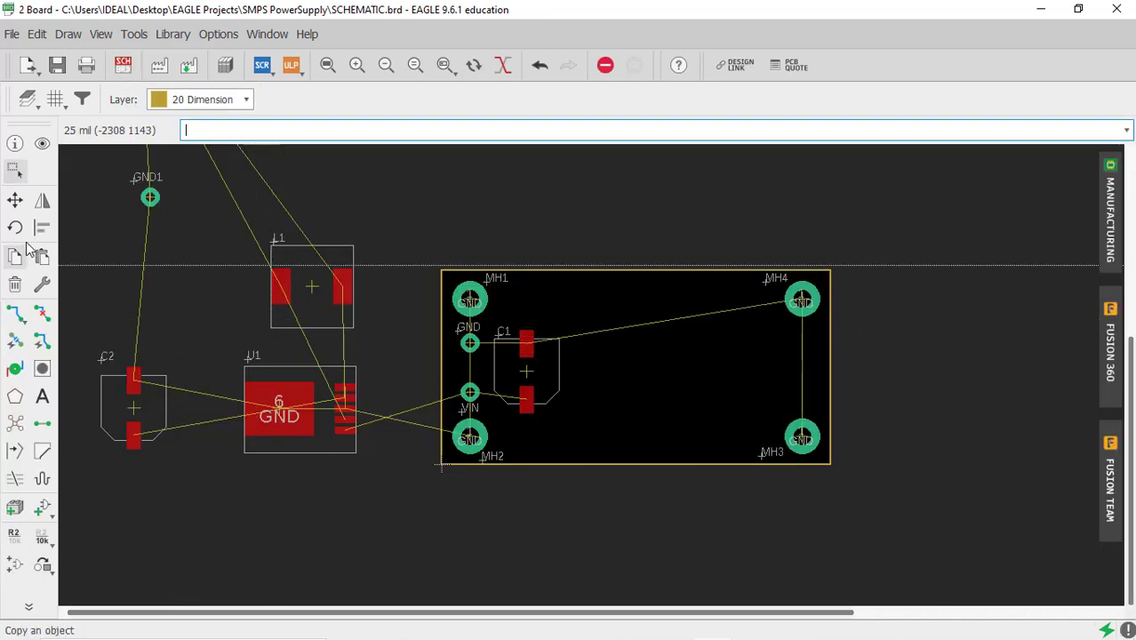
click(15, 201)
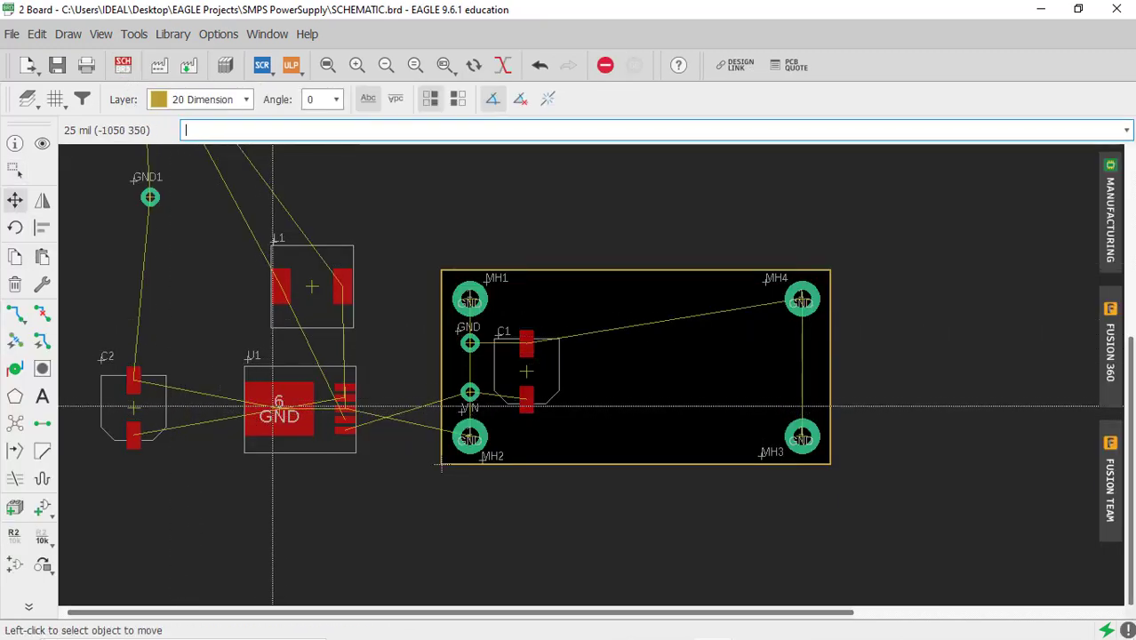
click(329, 407)
right_click(633, 407)
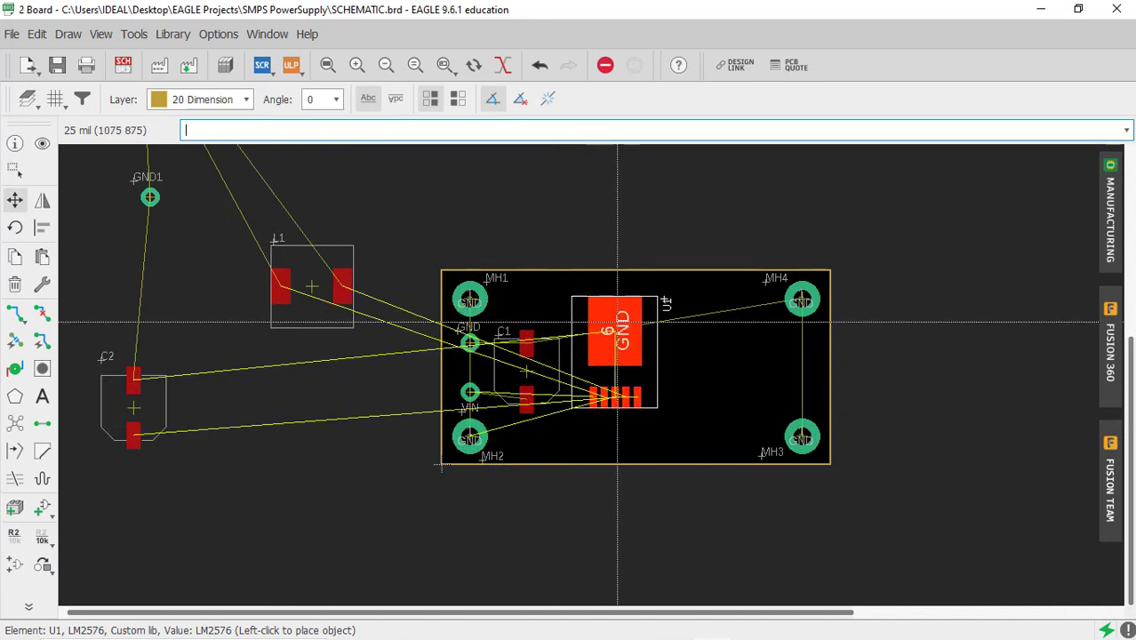
click(620, 324)
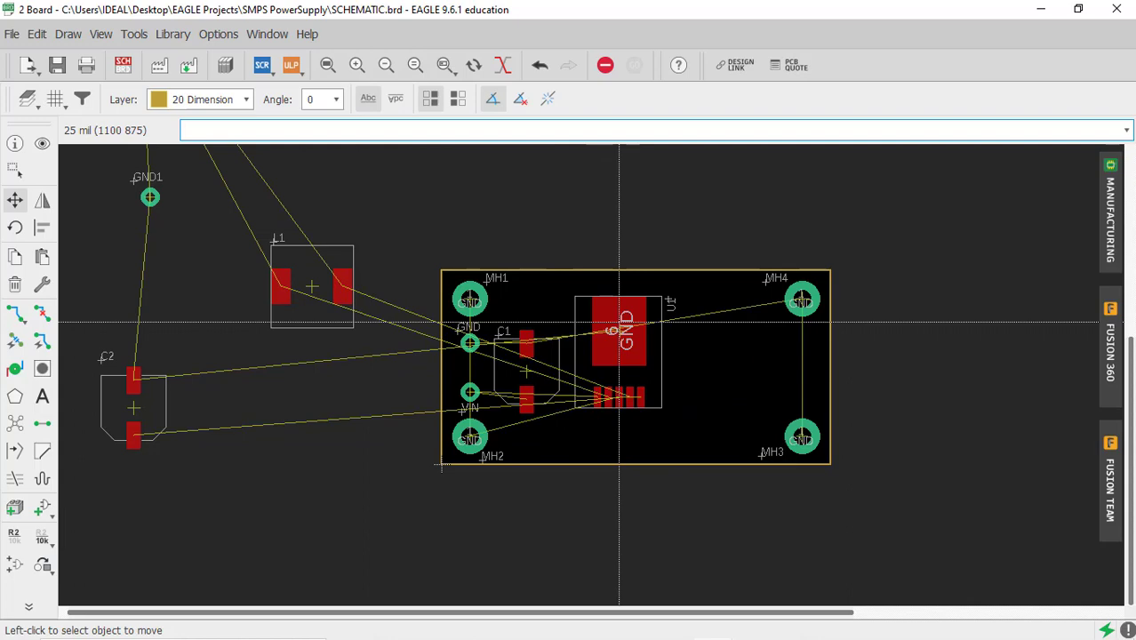
Recalculate the airwires with Ratsnest and shift U1 slightly closer to capacitor C1
scroll(637, 328, up, 2)
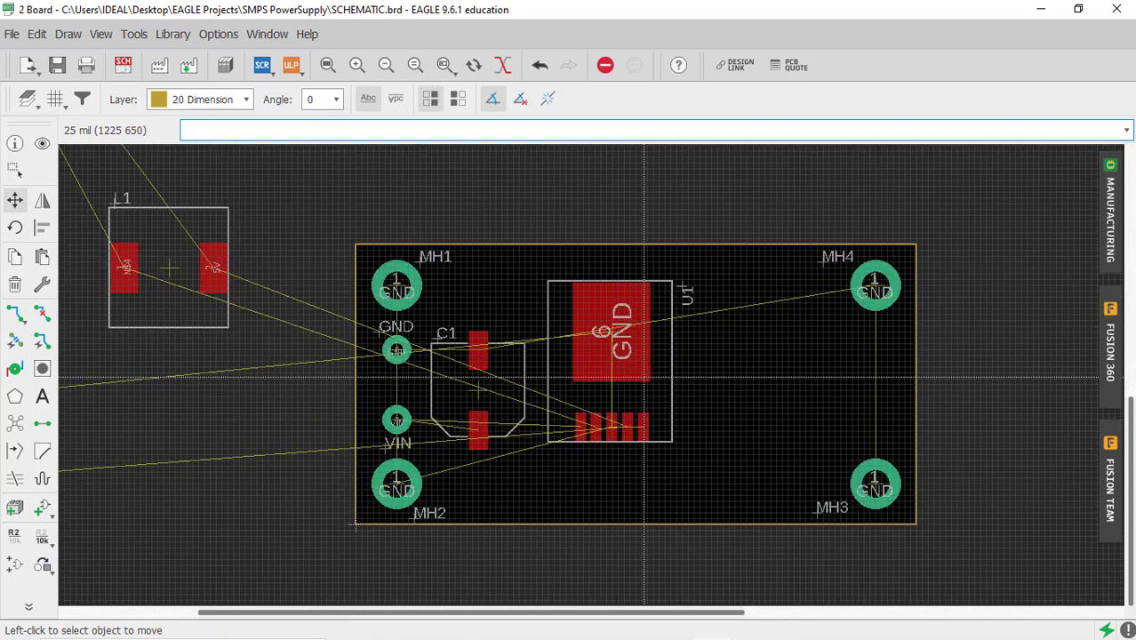
click(16, 425)
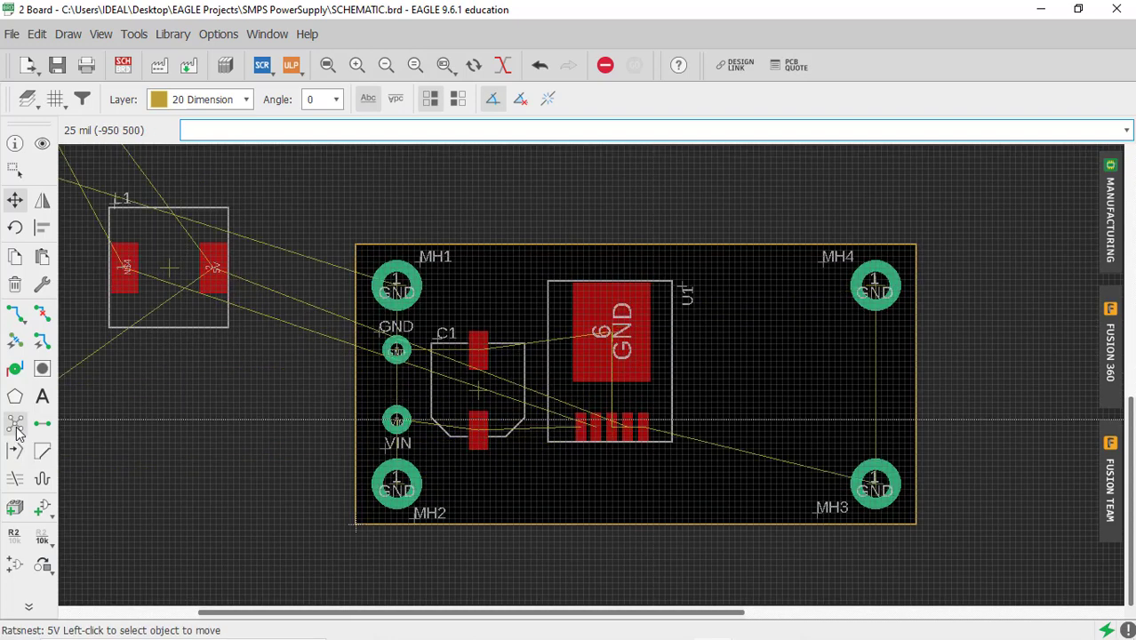
scroll(543, 463, up, 1)
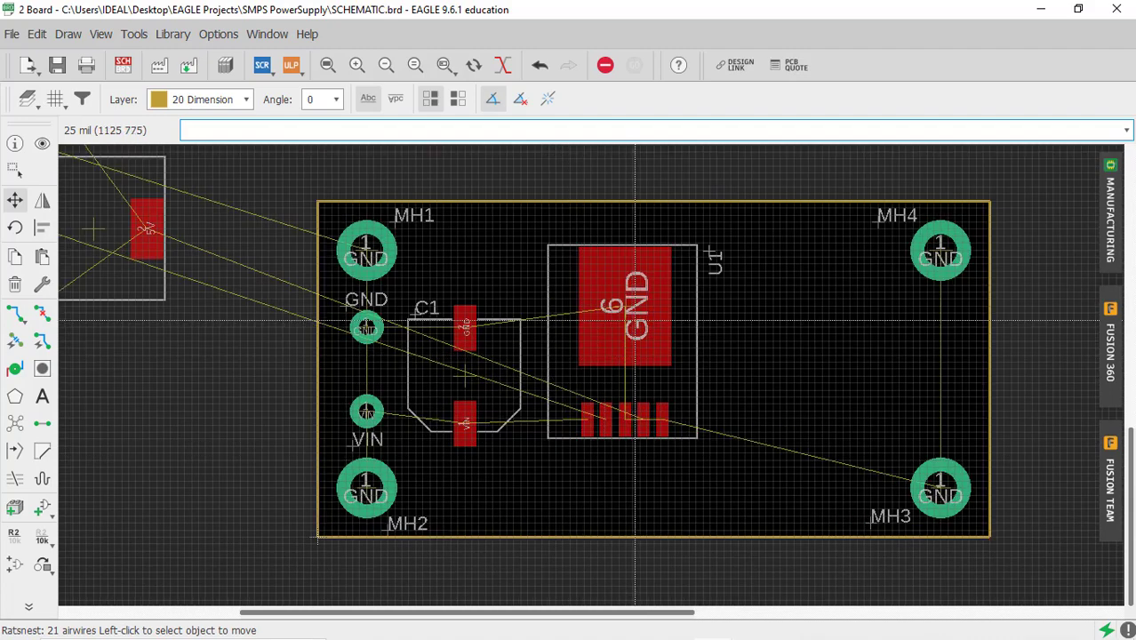
click(625, 312)
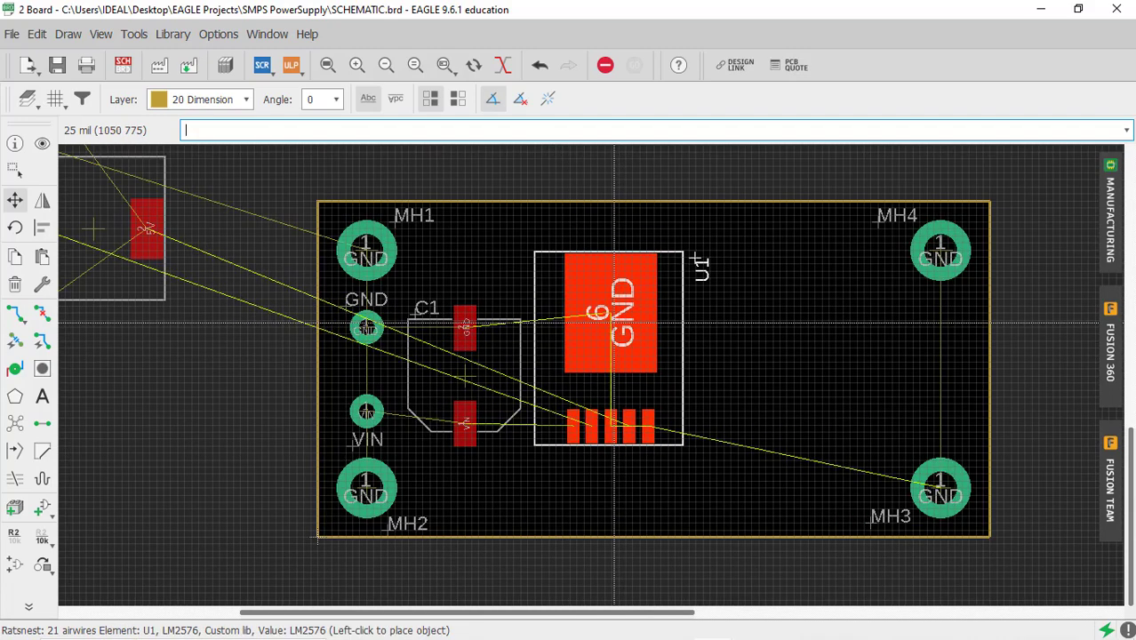
click(611, 321)
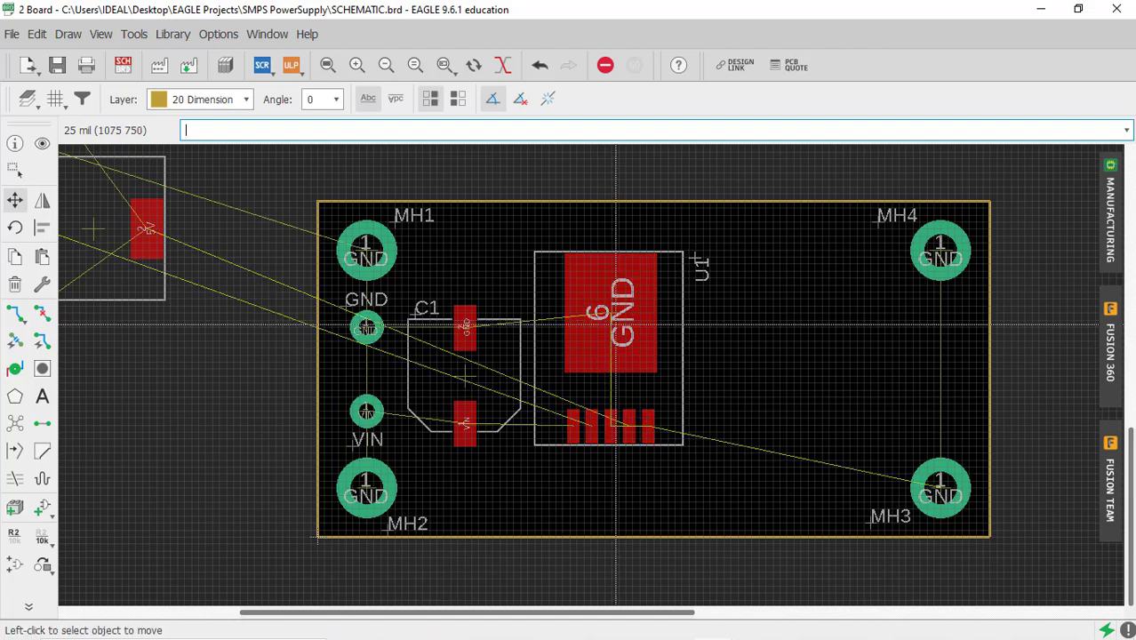
Move diode D1 inside the board outline just below U1's pins and recalculate the airwires with Ratsnest
scroll(614, 323, down, 2)
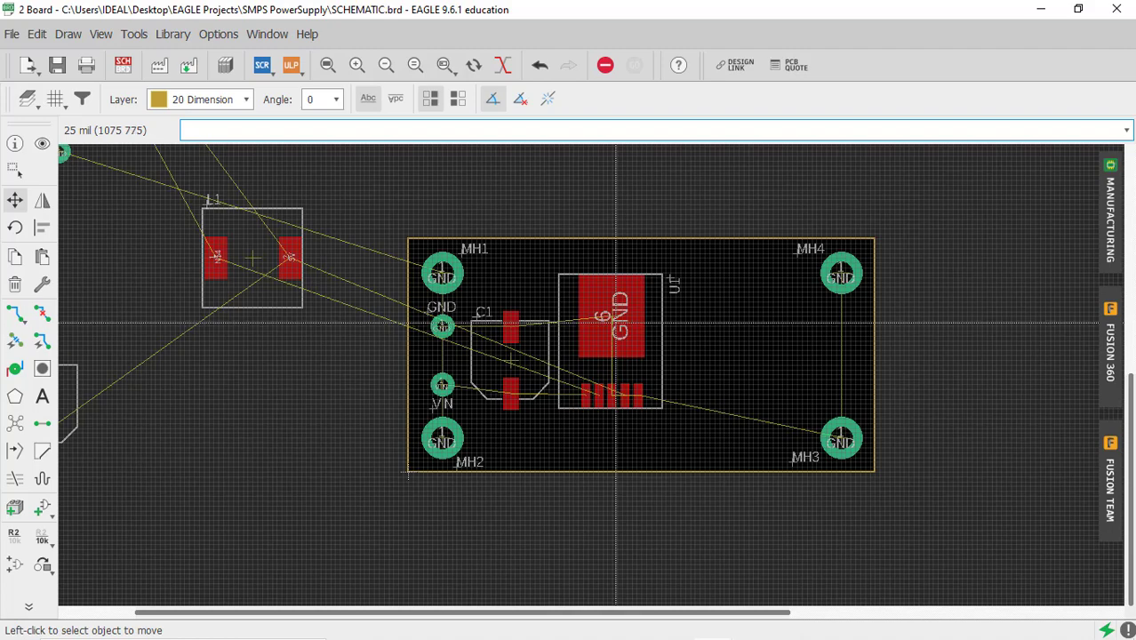
scroll(616, 322, down, 1)
scroll(605, 336, down, 2)
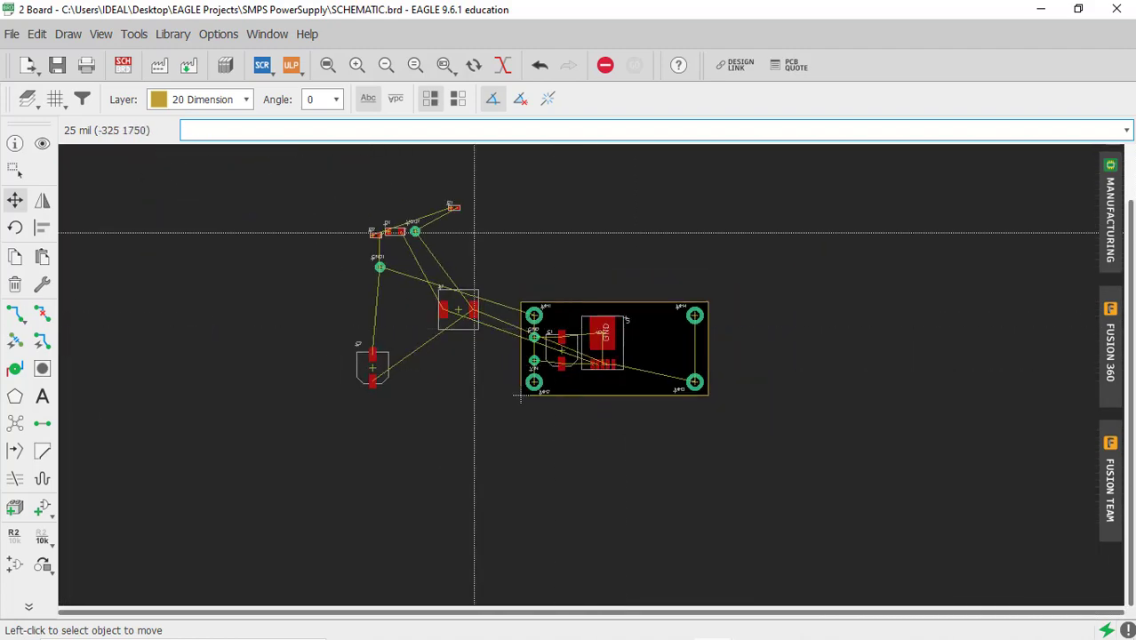
scroll(412, 218, up, 4)
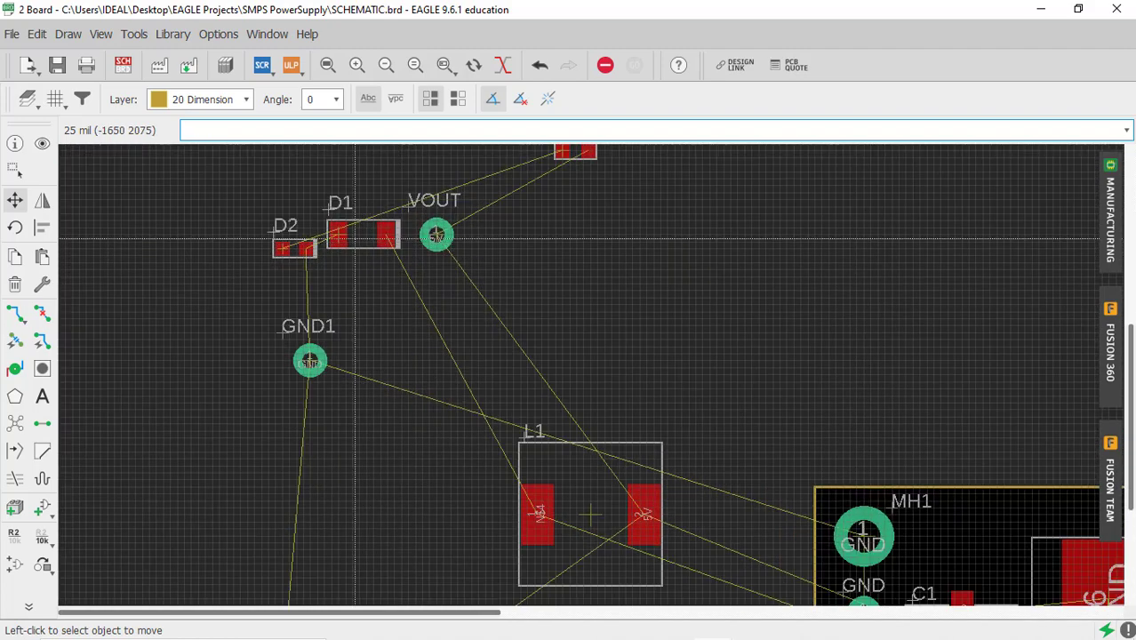
click(338, 237)
scroll(339, 237, down, 4)
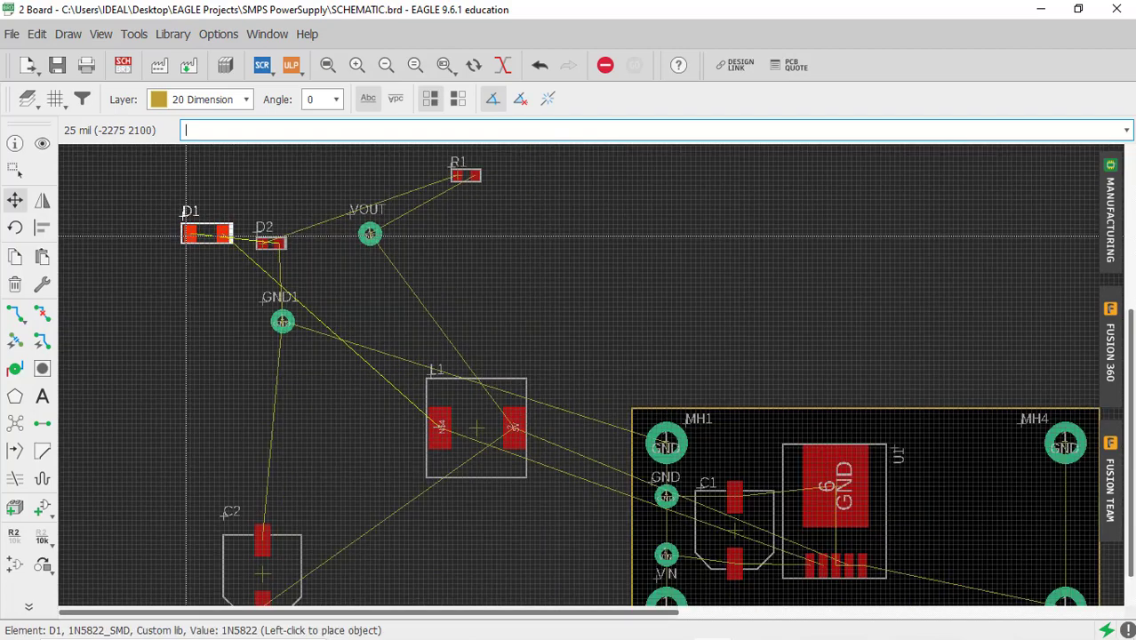
scroll(667, 560, up, 1)
scroll(701, 573, up, 3)
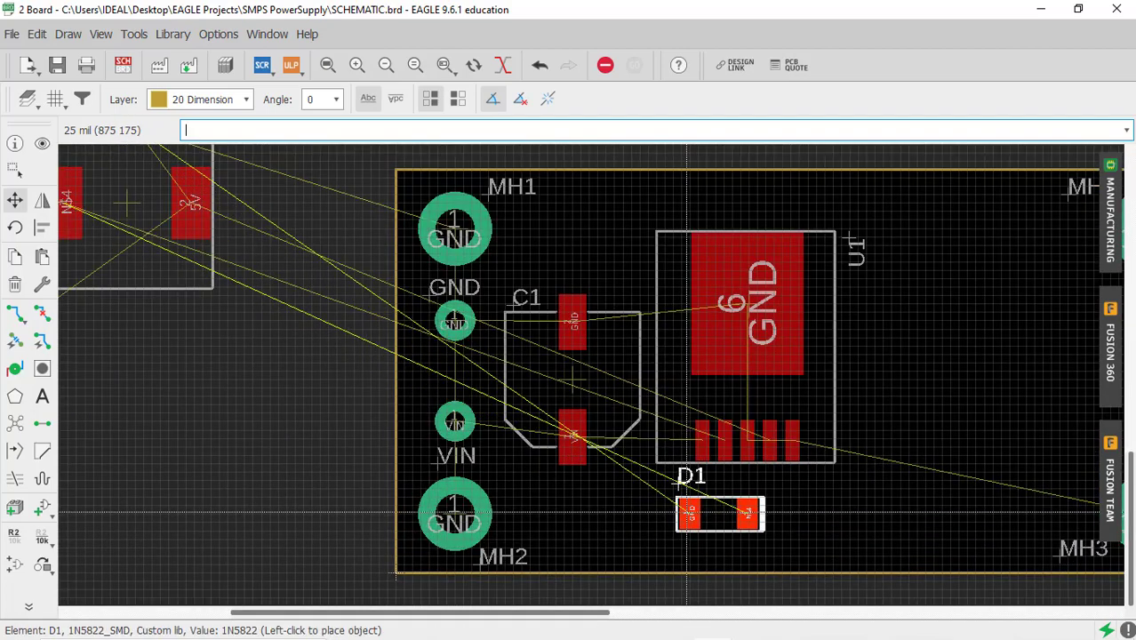
scroll(686, 512, down, 2)
scroll(686, 512, up, 2)
click(676, 512)
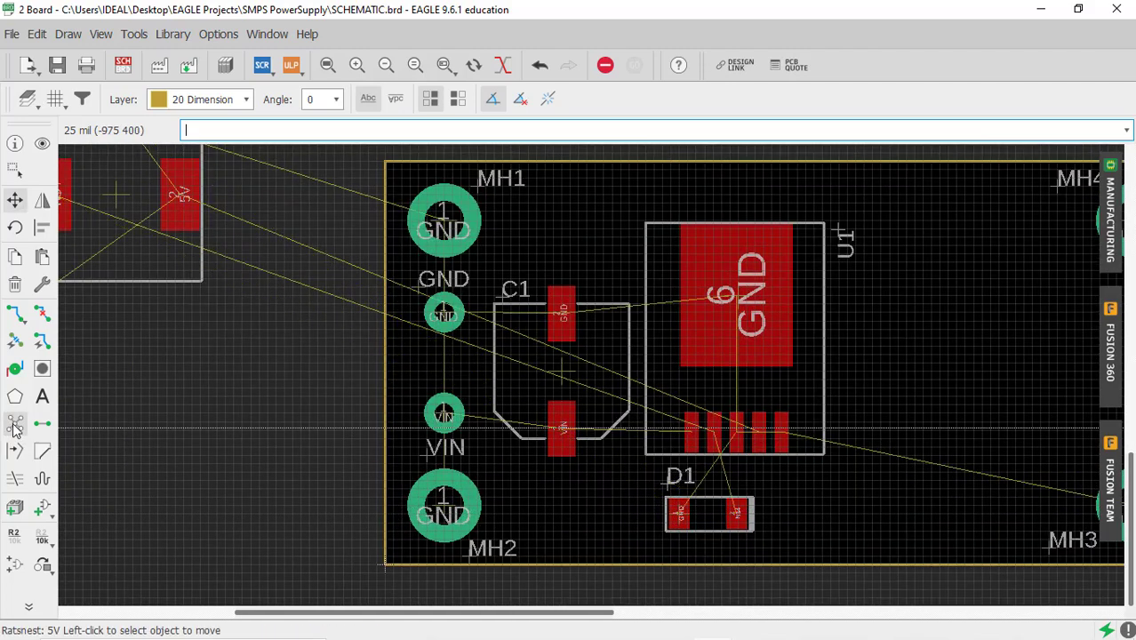
Rotate diode D1 by 180° and place it below U1 with its GND pad under U1's middle pin
scroll(782, 596, up, 2)
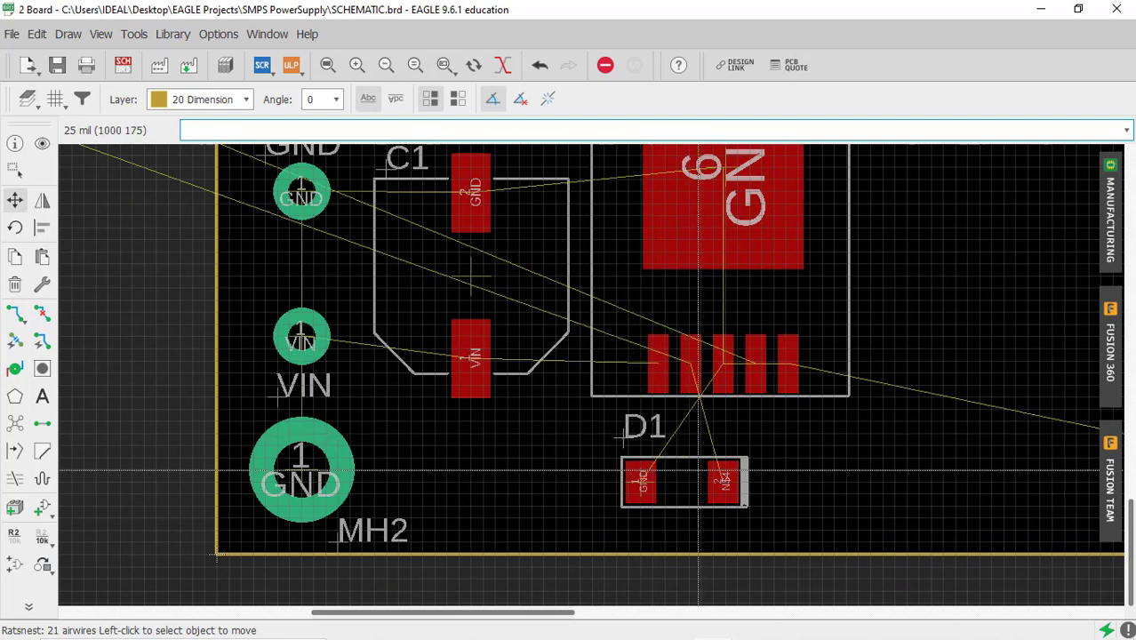
click(645, 485)
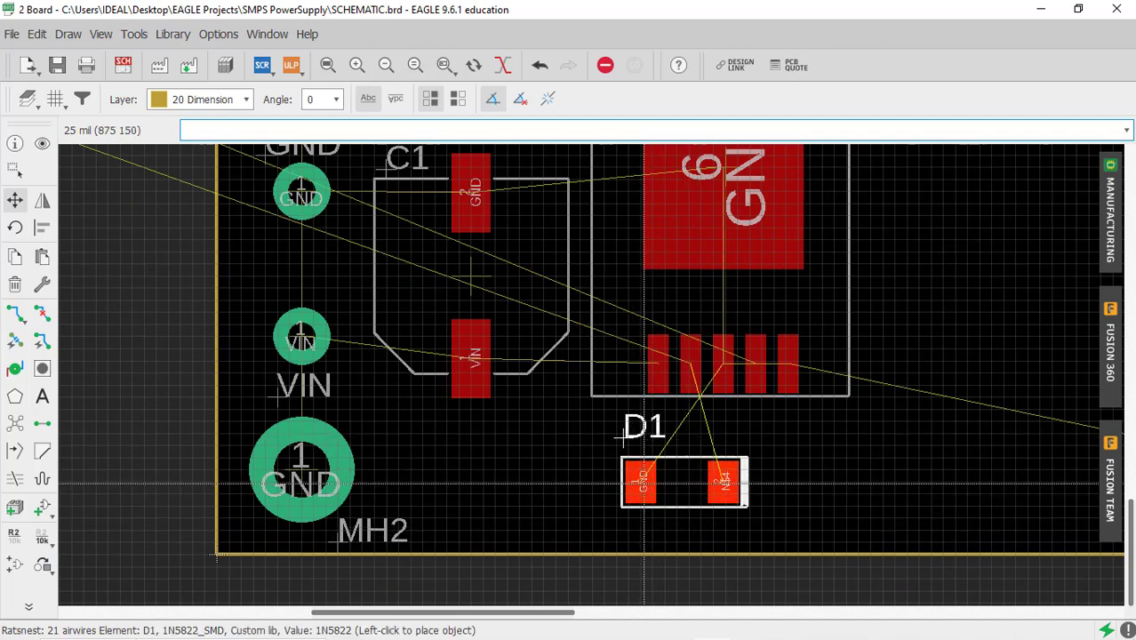
right_click(645, 484)
right_click(644, 484)
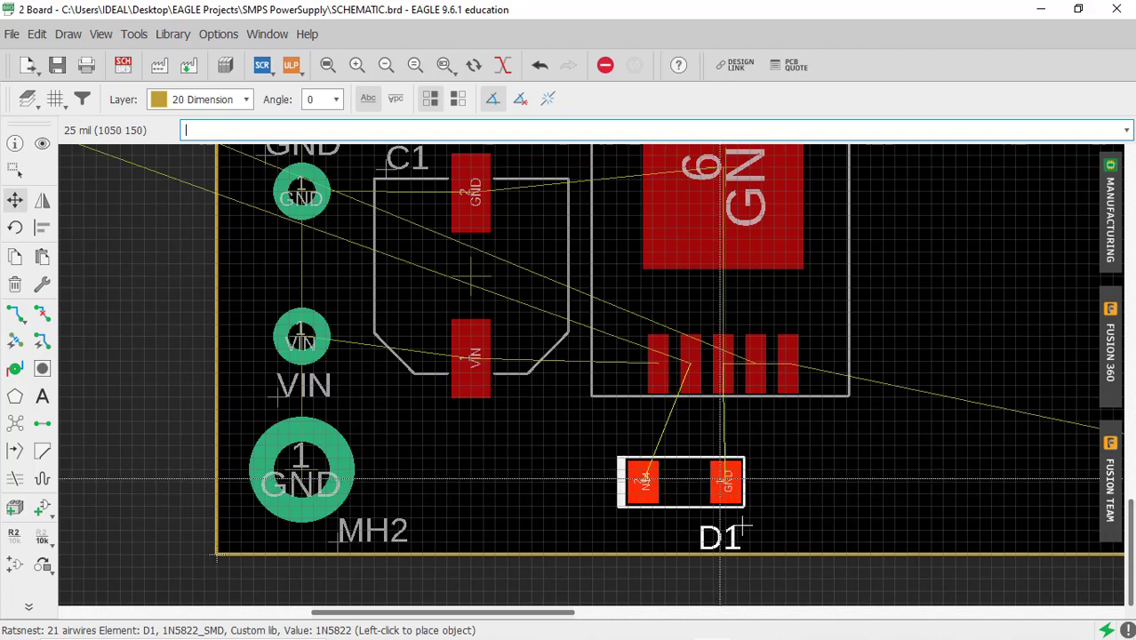
click(719, 479)
After checking the schematic, move inductor L1 inside the board between diode D1 and mounting hole MH3, then recalculate the airwires
scroll(539, 431, down, 4)
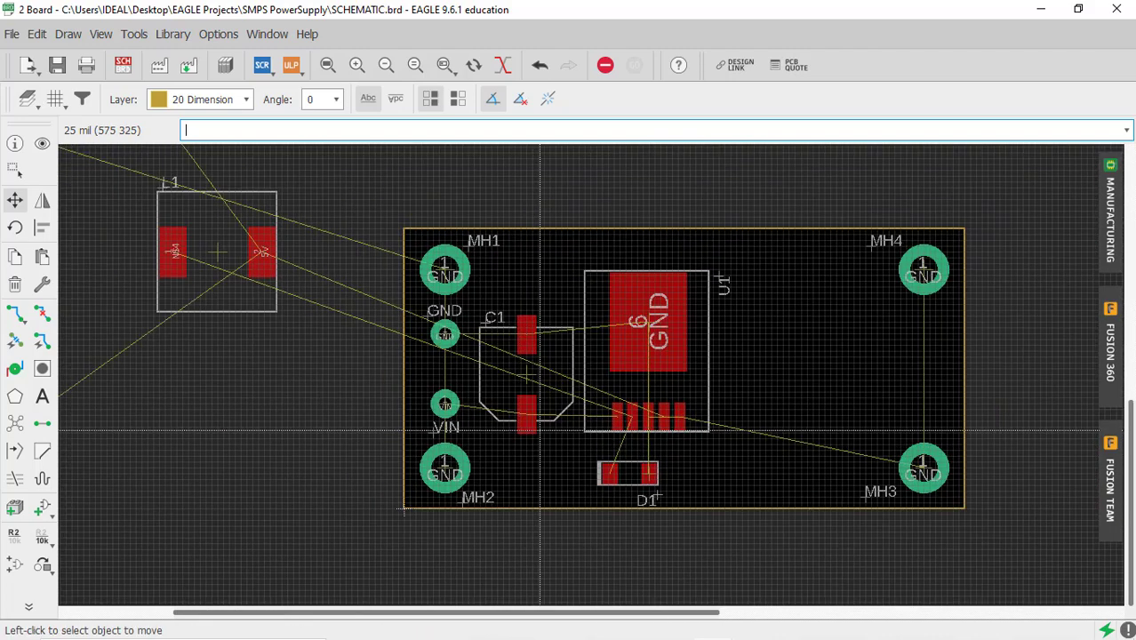
scroll(539, 431, down, 2)
click(122, 65)
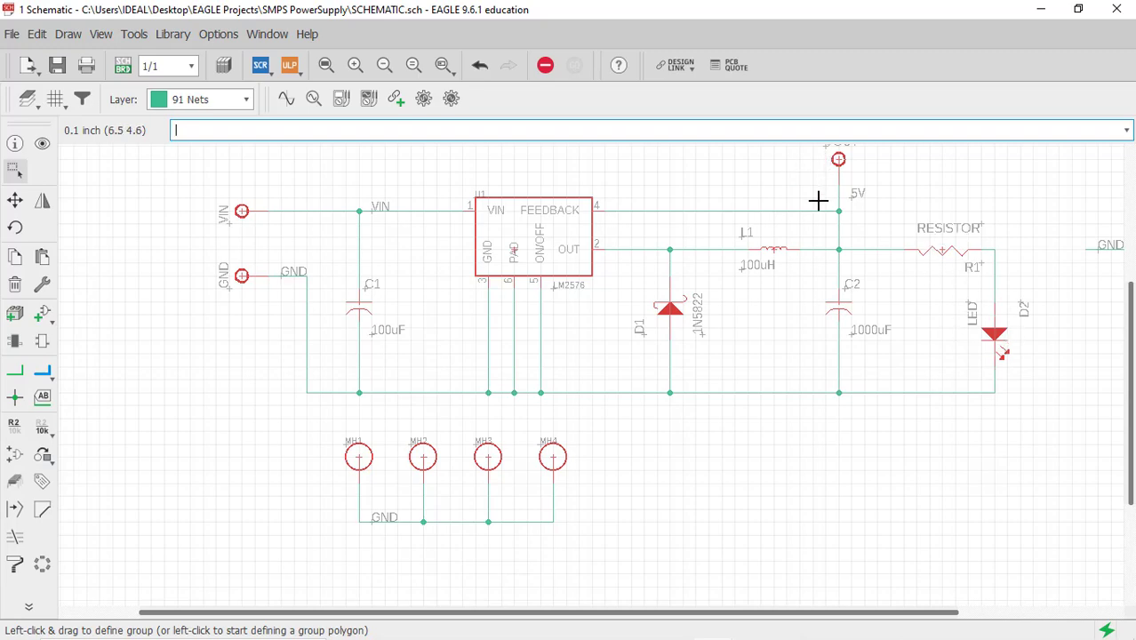
scroll(819, 200, down, 2)
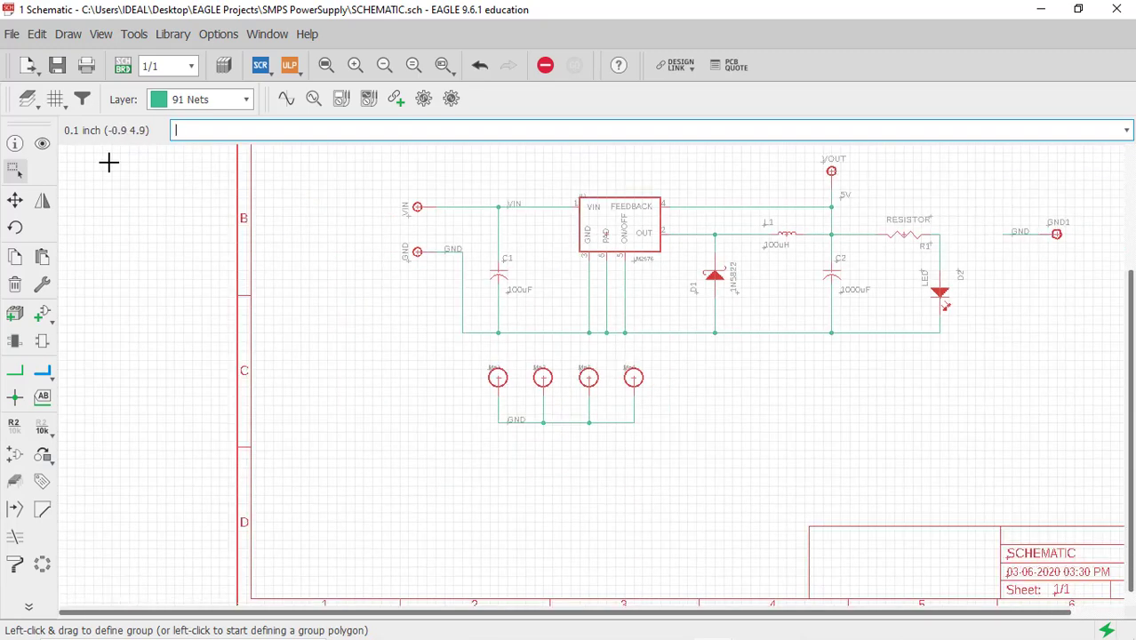
click(125, 67)
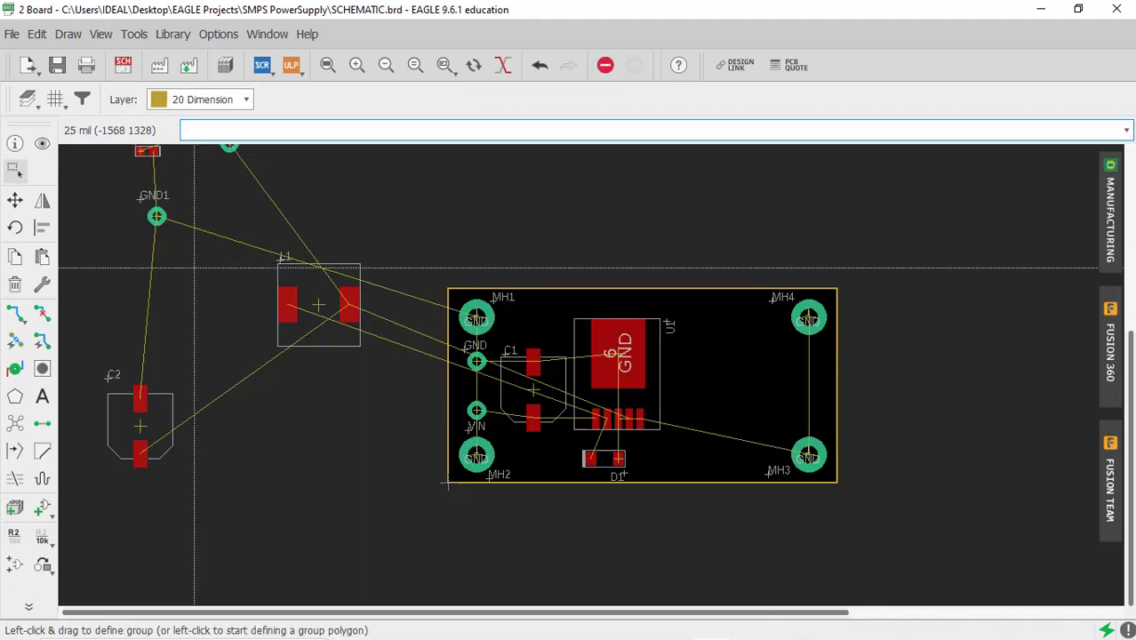
click(14, 201)
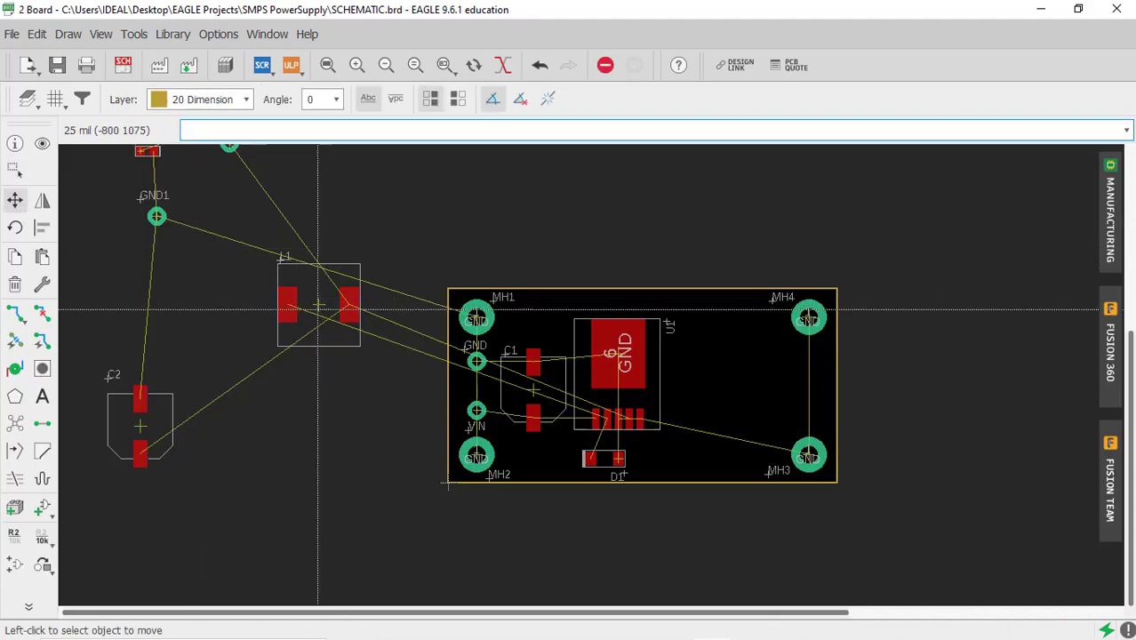
click(319, 305)
scroll(802, 484, up, 3)
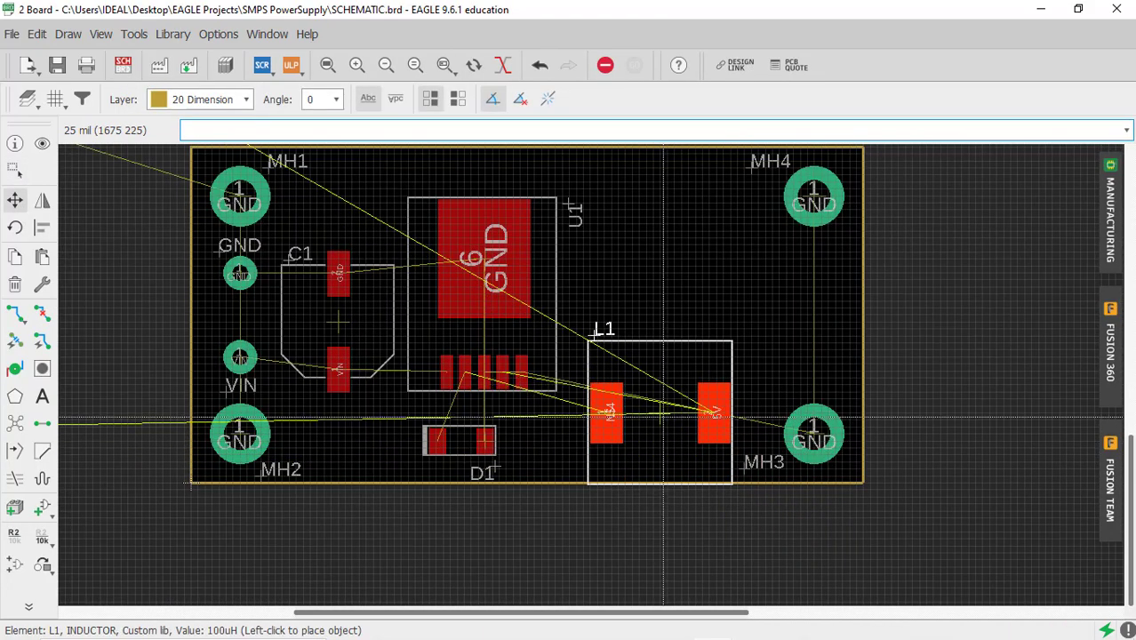
click(673, 418)
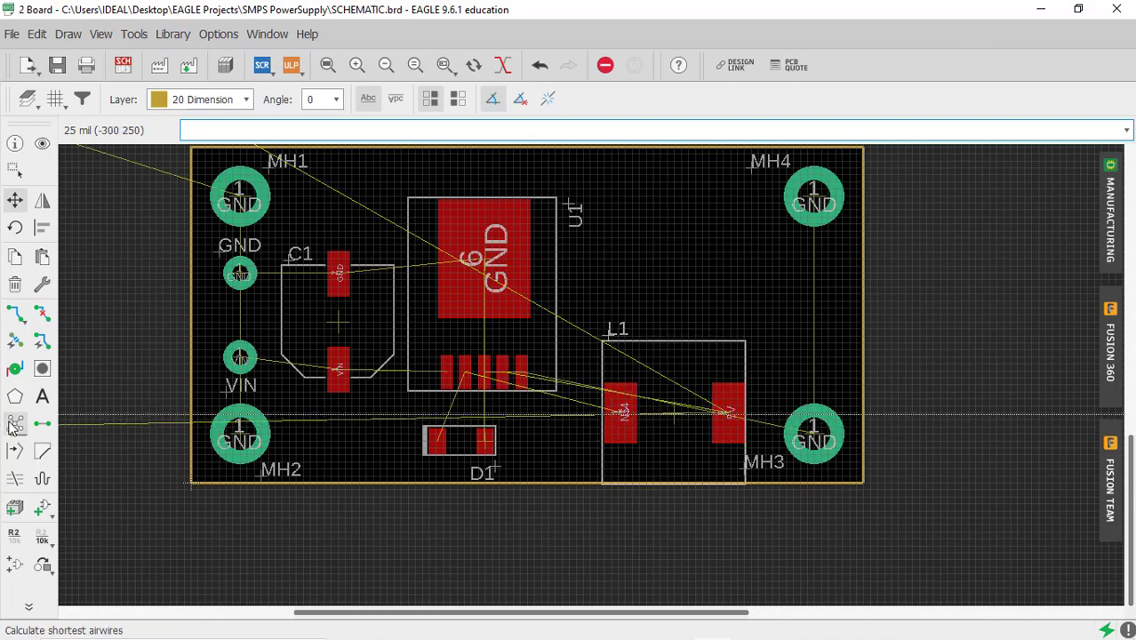
Rotate inductor L1 by 90° with its 5V pad on top and place it fully inside the outline beside MH3
scroll(362, 492, up, 2)
click(671, 416)
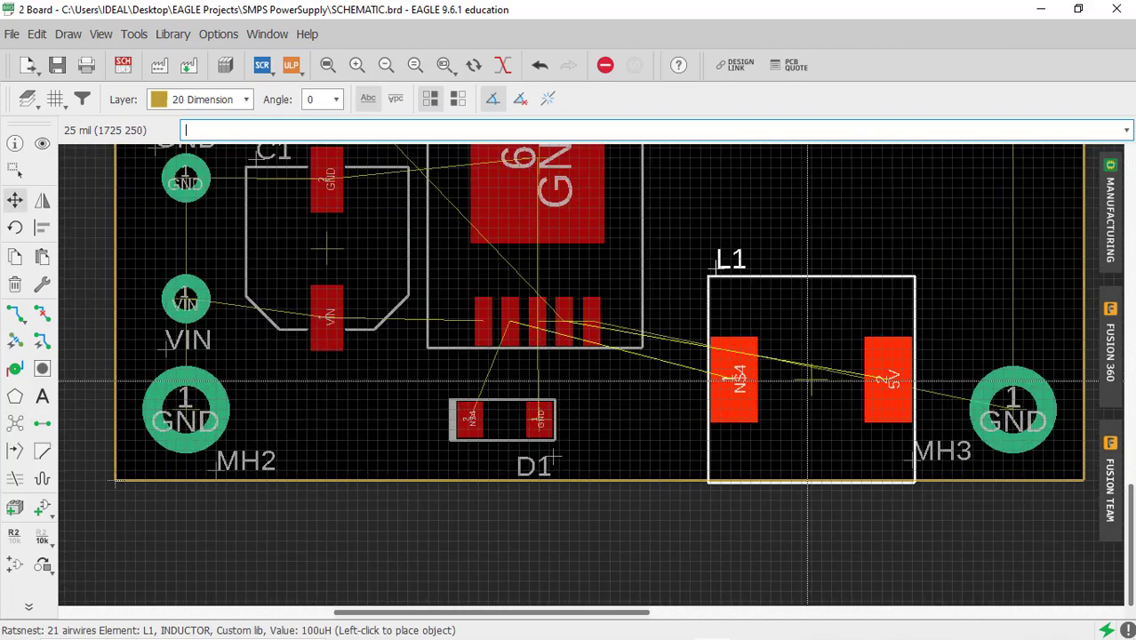
right_click(802, 349)
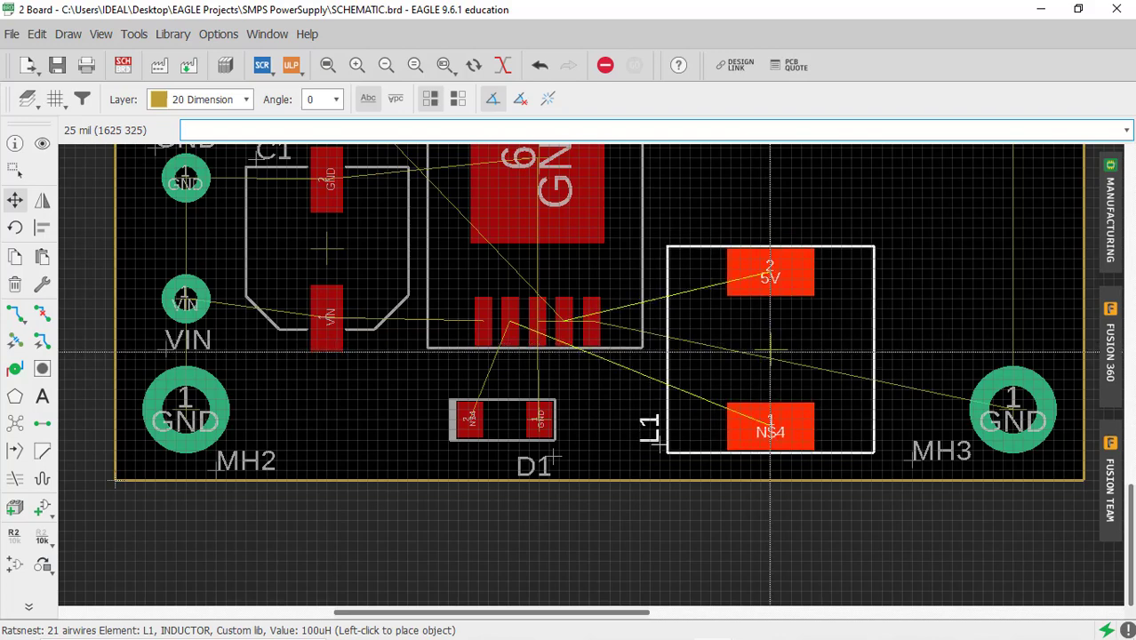
click(770, 358)
Move capacitor C2 inside the board outline above inductor L1, between U1 and mounting hole MH4, and recalculate the airwires with Ratsnest
scroll(707, 402, down, 5)
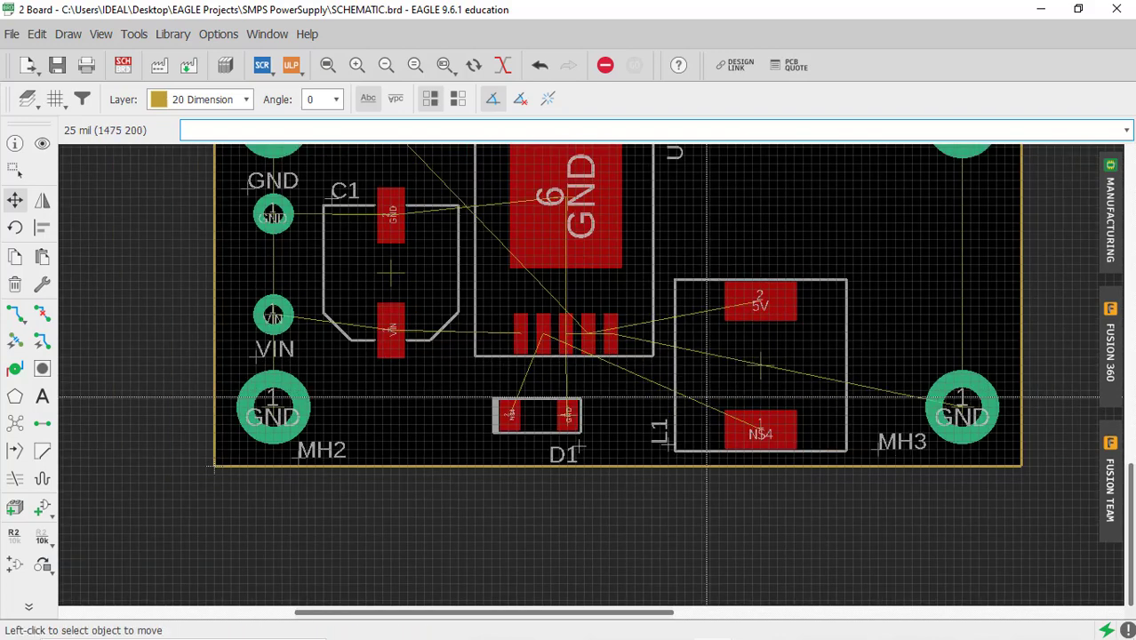
scroll(353, 402, down, 2)
scroll(351, 402, up, 2)
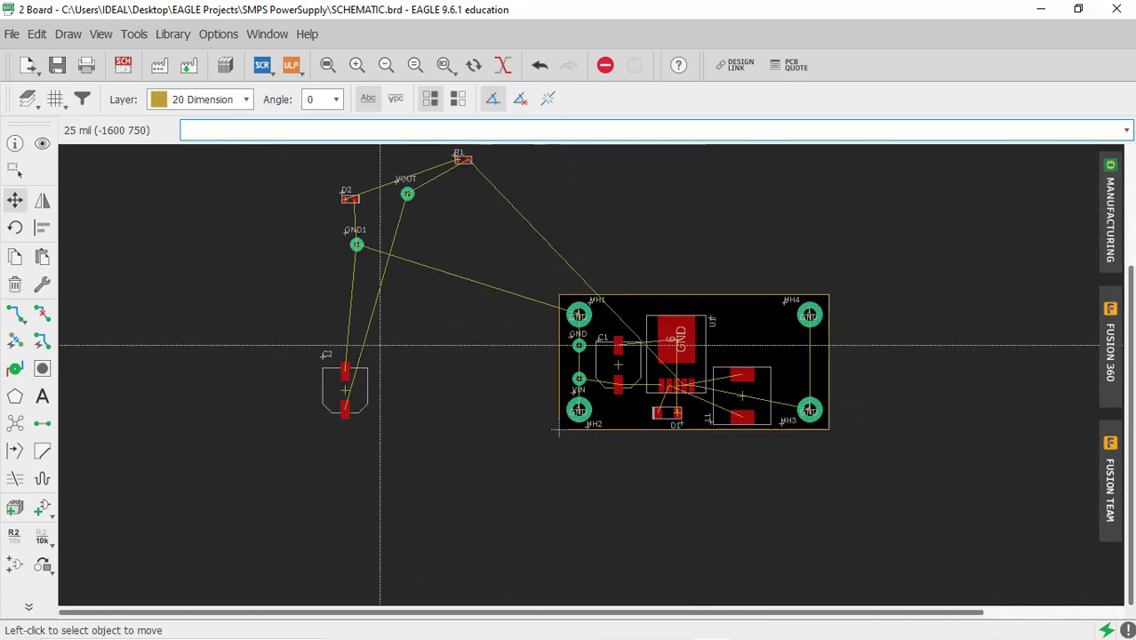
click(338, 400)
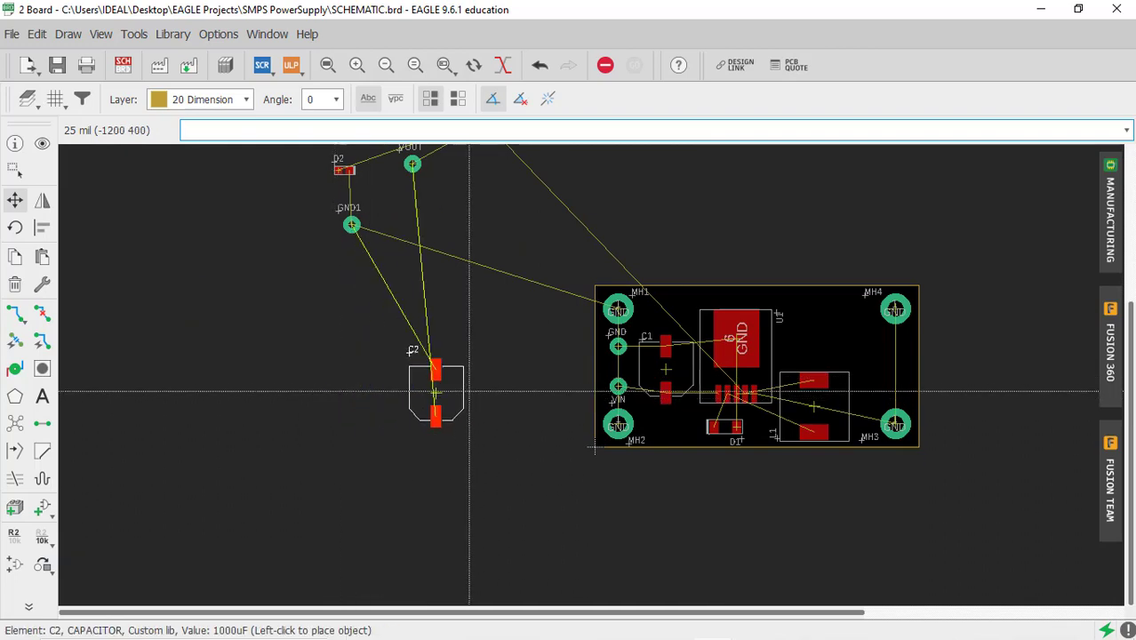
scroll(828, 388, up, 3)
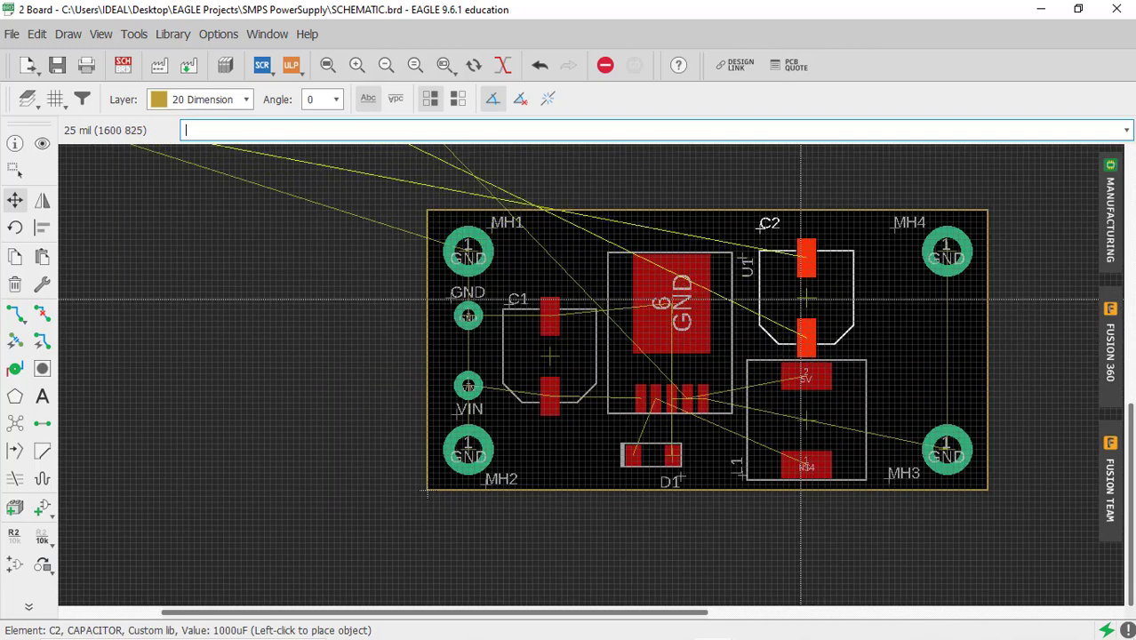
click(802, 300)
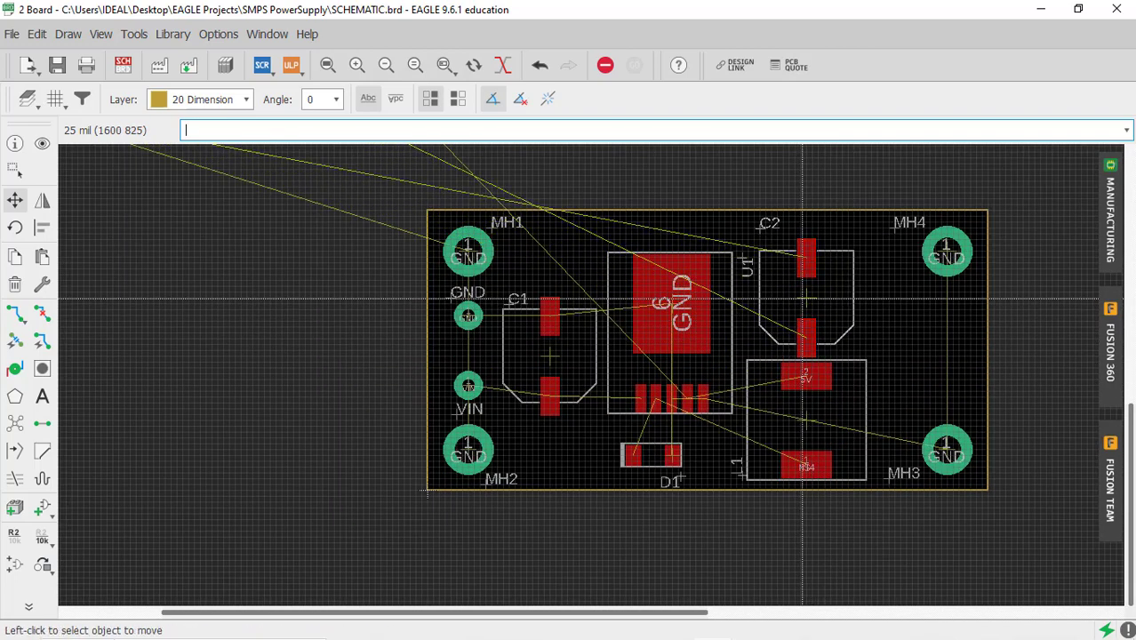
click(14, 423)
Adjust capacitor C2 directly above inductor L1 so its 5V pad lines up with L1's 5V pad
scroll(772, 298, up, 2)
scroll(772, 297, down, 2)
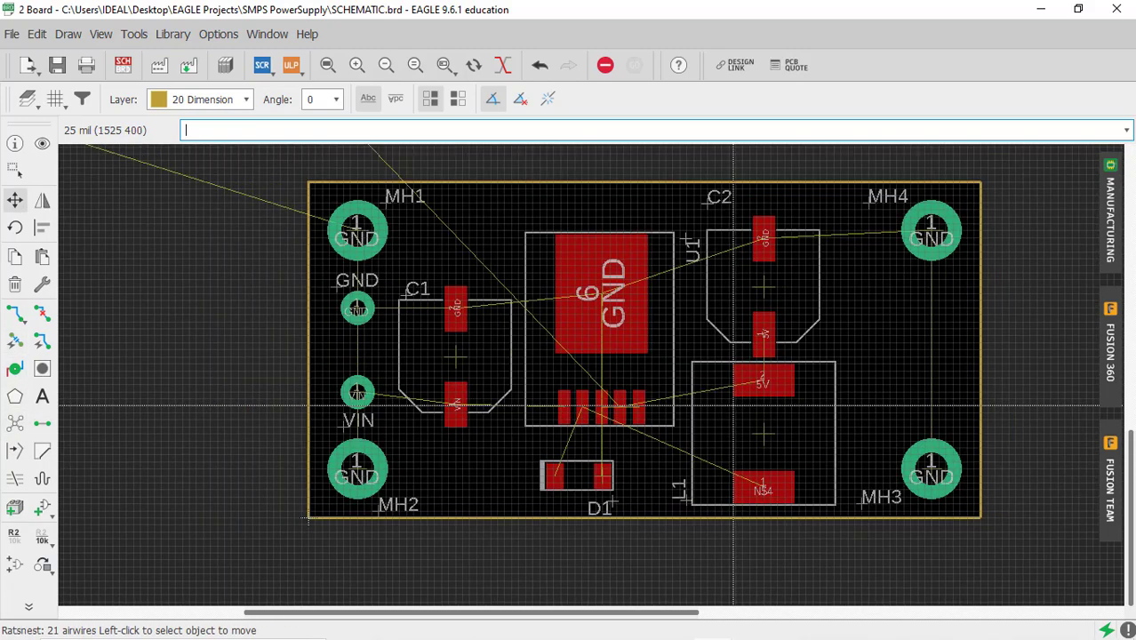
scroll(772, 298, up, 2)
click(744, 334)
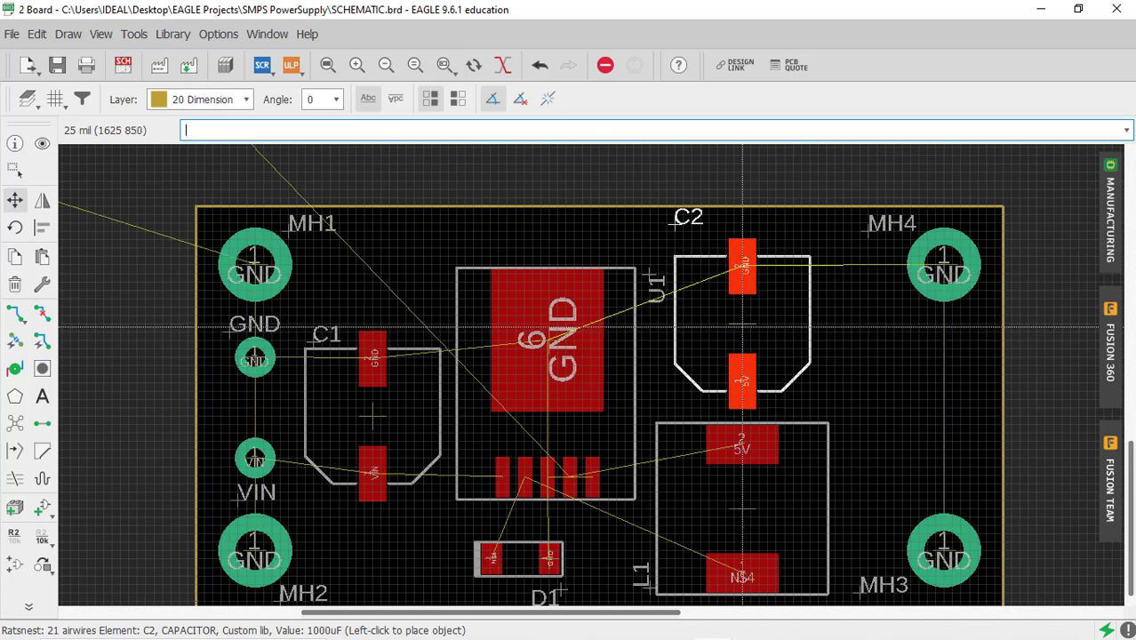
click(744, 329)
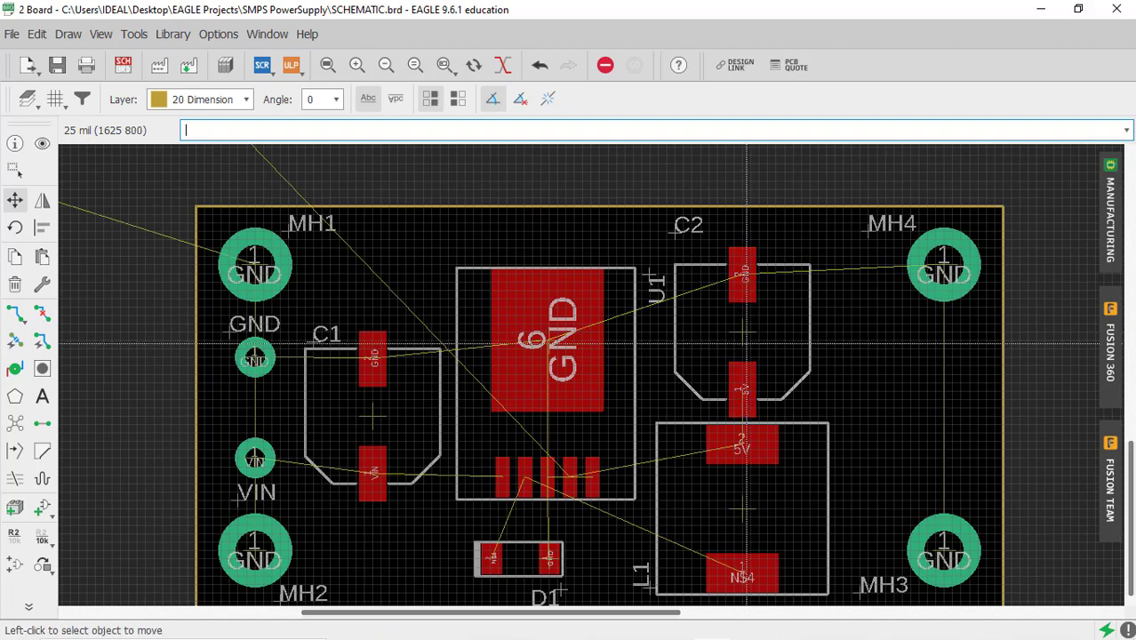
Move resistor R1 inside the board outline, between inductor L1 and mounting hole MH3
scroll(711, 339, down, 3)
scroll(684, 381, down, 2)
scroll(592, 228, up, 2)
scroll(563, 291, down, 1)
scroll(477, 212, up, 1)
scroll(478, 213, up, 1)
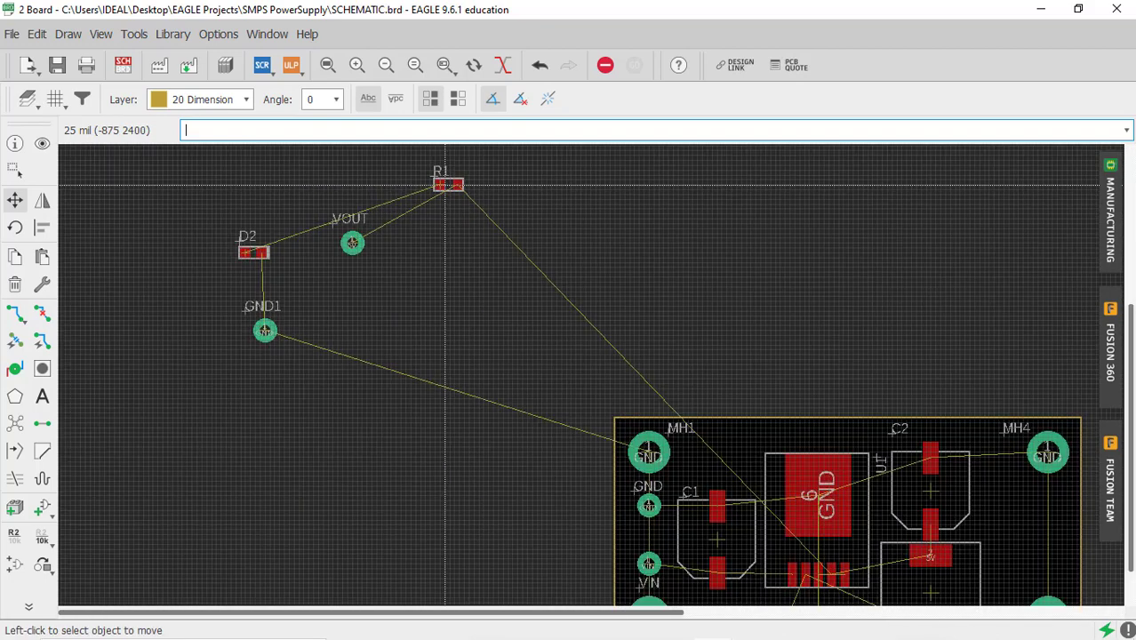
click(448, 187)
scroll(275, 200, down, 2)
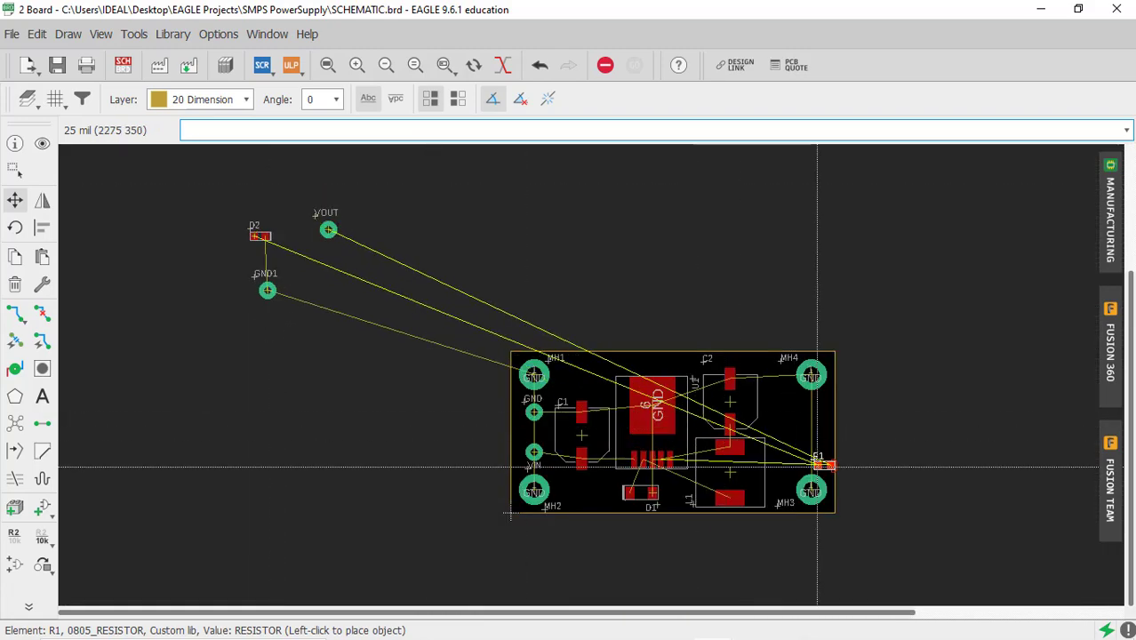
click(780, 457)
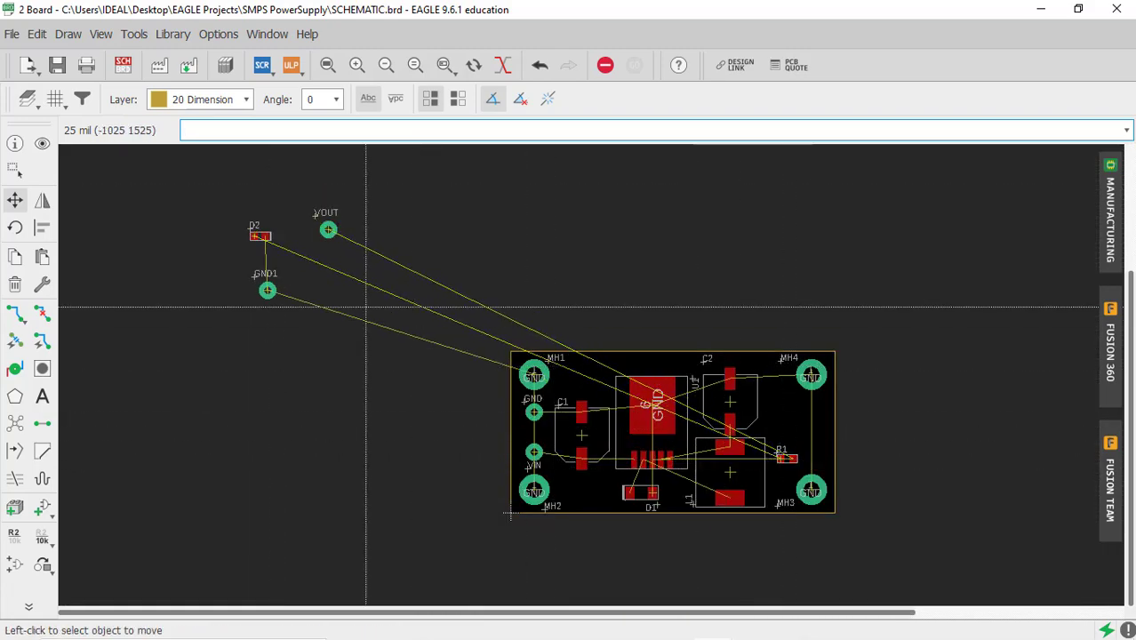
Move LED D2 inside the board just above resistor R1 and recalculate the airwires with Ratsnest
click(259, 236)
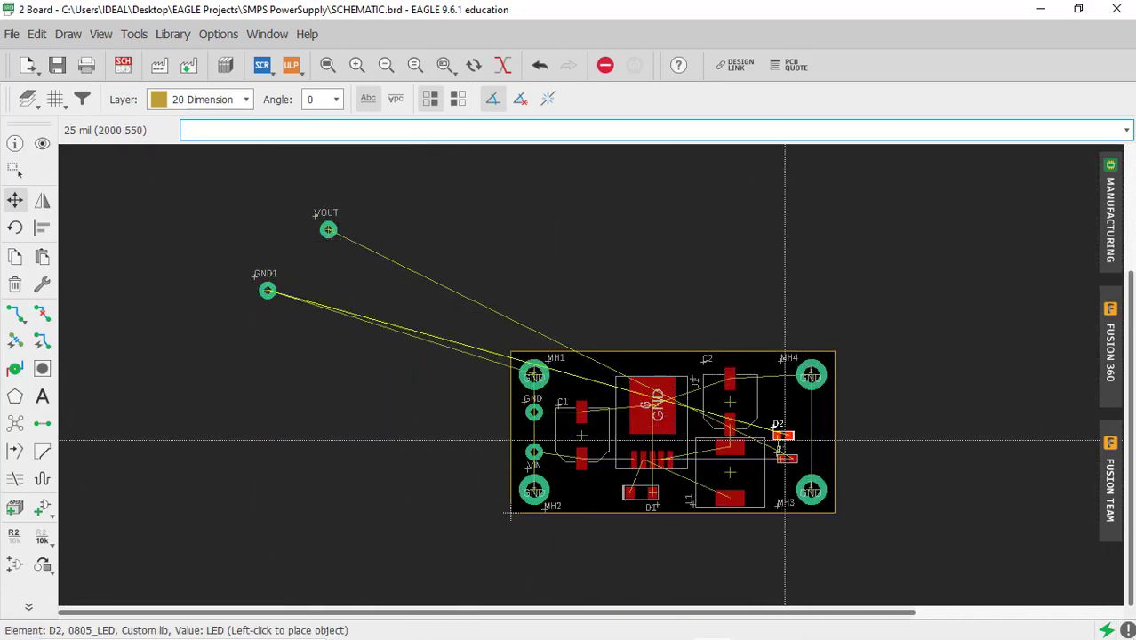
click(770, 433)
scroll(772, 461, up, 5)
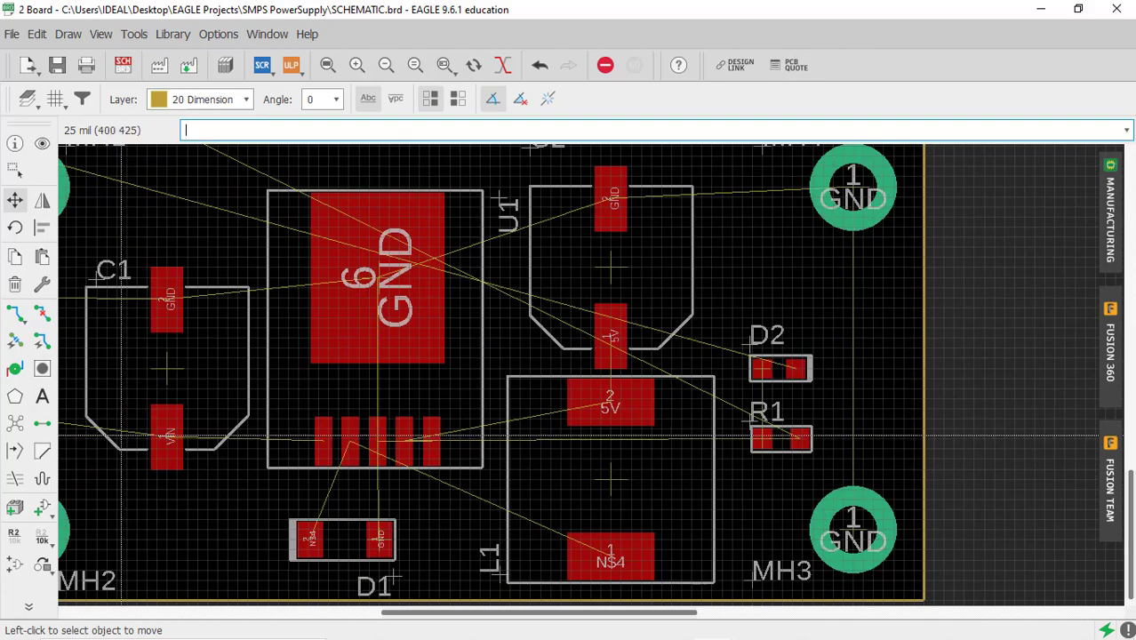
click(14, 423)
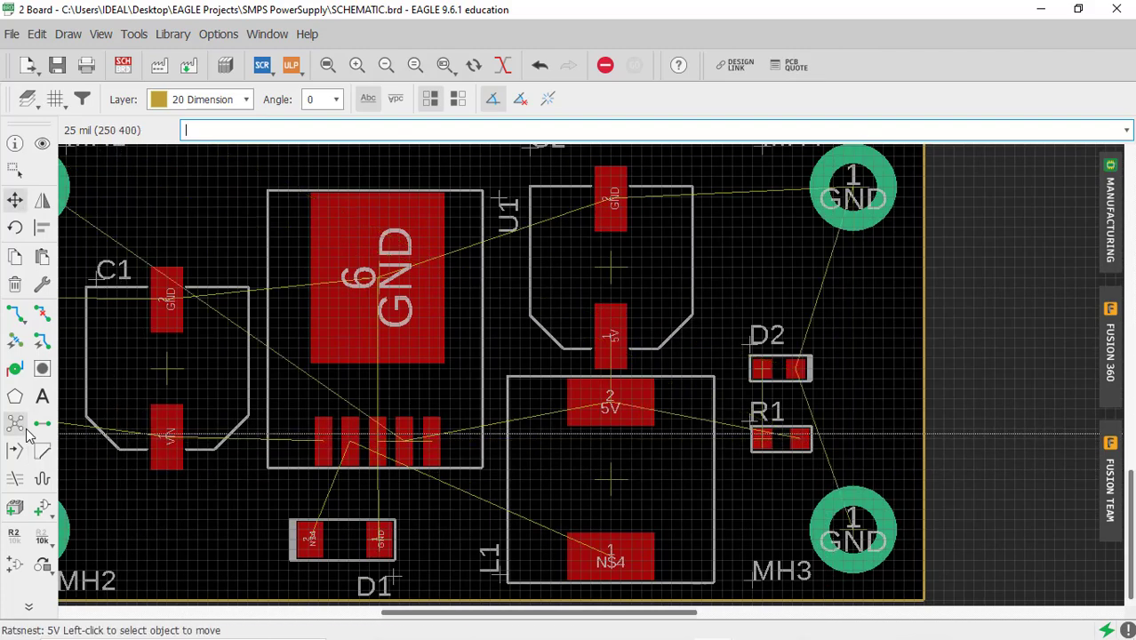
Rotate LED D2 by 90° so its GND pad is on top and place it higher, beside capacitor C2
click(763, 368)
right_click(768, 318)
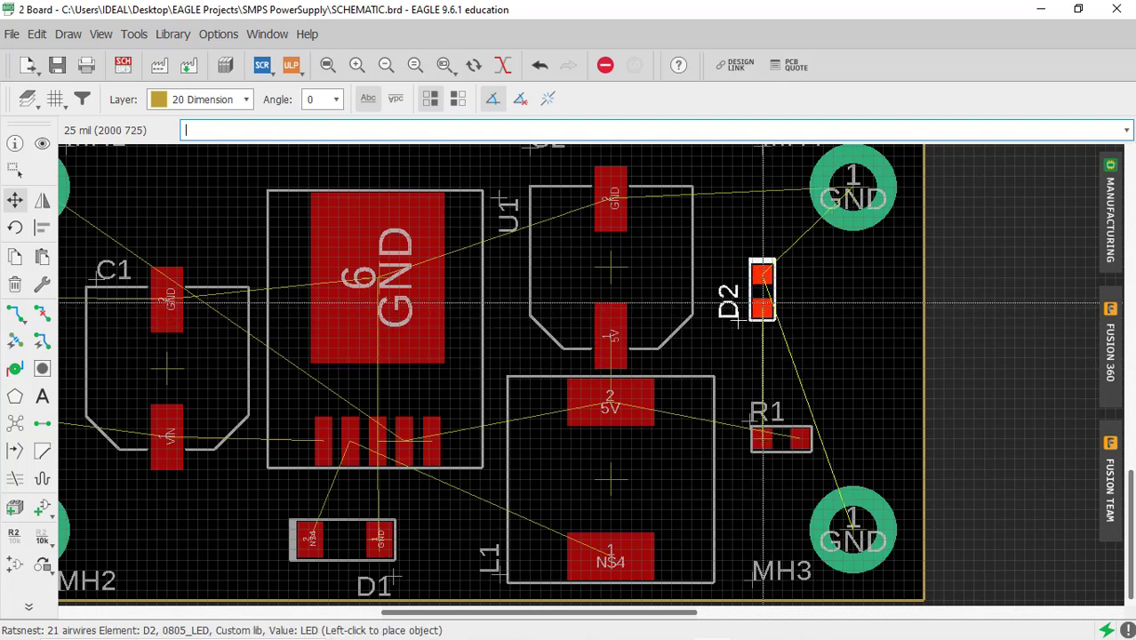
click(760, 289)
Rotate resistor R1 to vertical with its 5V pad at the bottom and stack it closely below LED D2 in one column
right_click(753, 434)
right_click(770, 405)
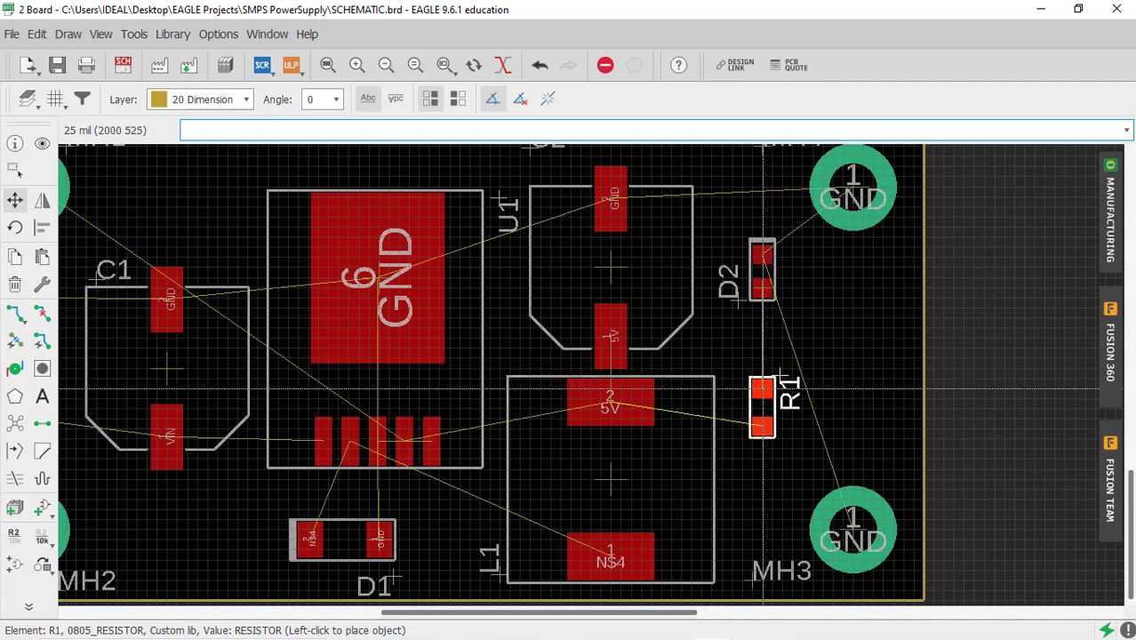
click(758, 365)
click(762, 281)
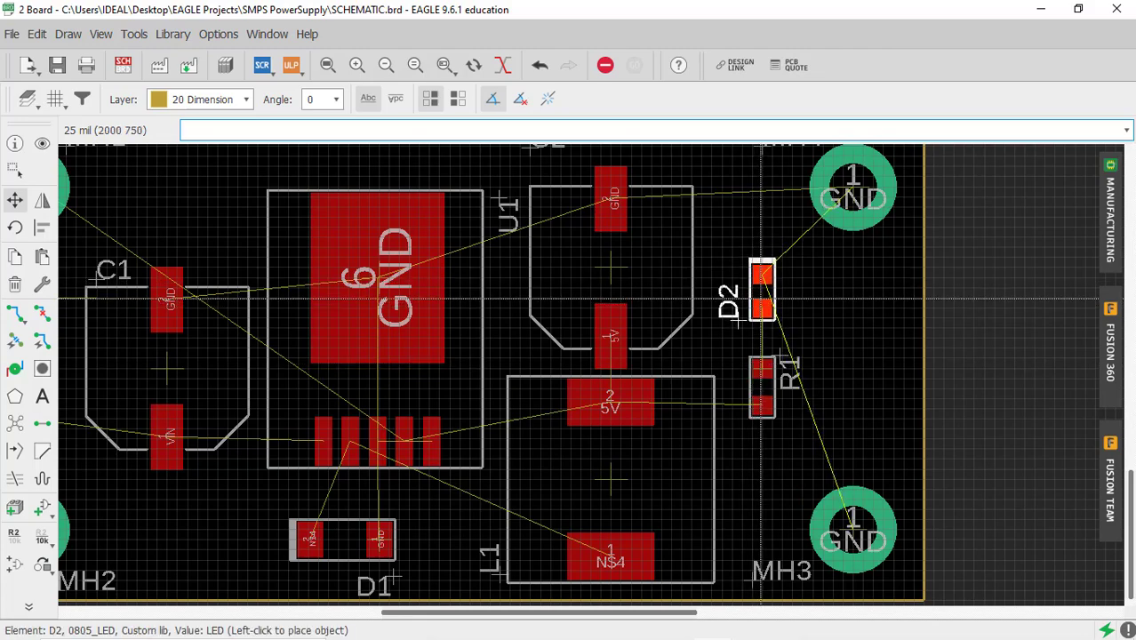
Move the VOUT pad inside the board, directly above mounting hole MH3
scroll(762, 296, down, 3)
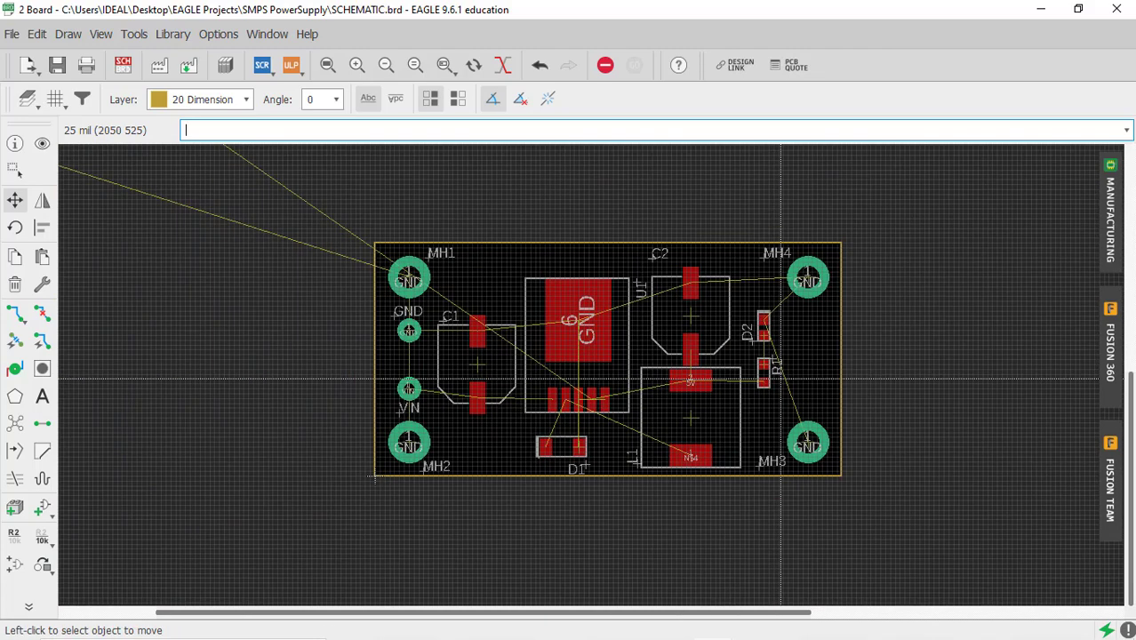
scroll(638, 434, down, 3)
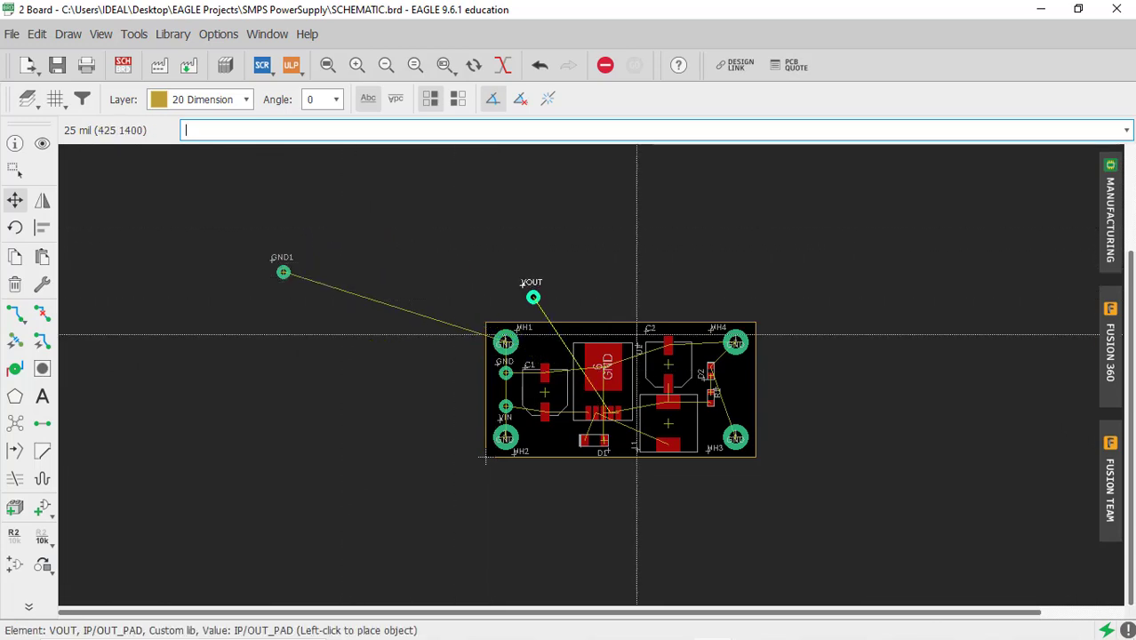
scroll(751, 411, up, 3)
scroll(728, 414, up, 1)
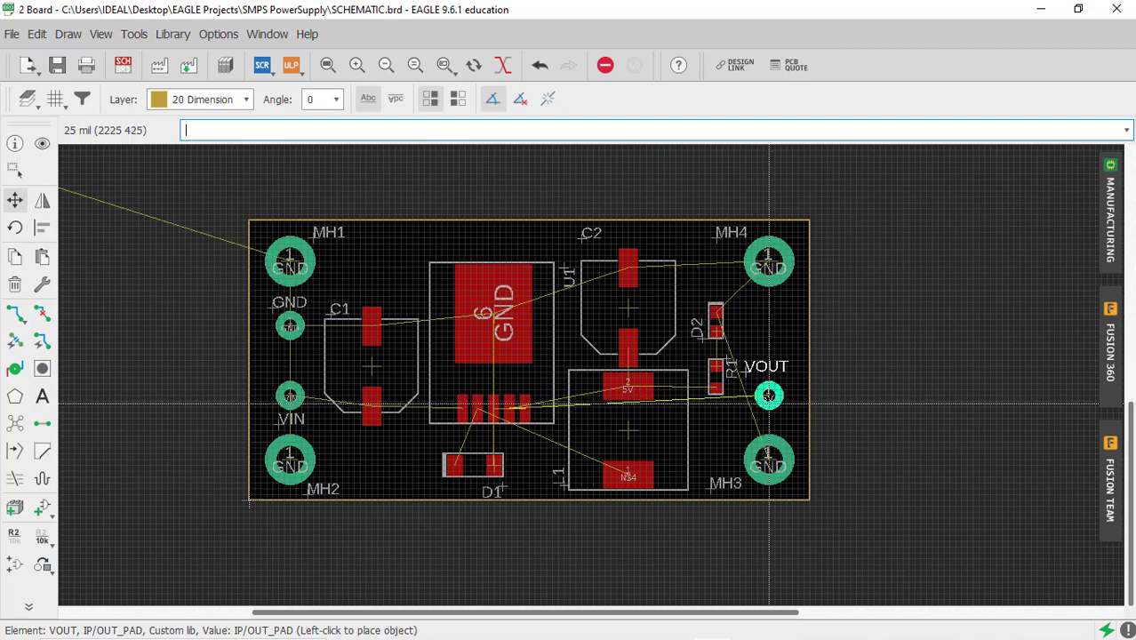
Move the GND1 pad inside the board between mounting hole MH4 and the VOUT pad, in line with both
scroll(769, 405, down, 3)
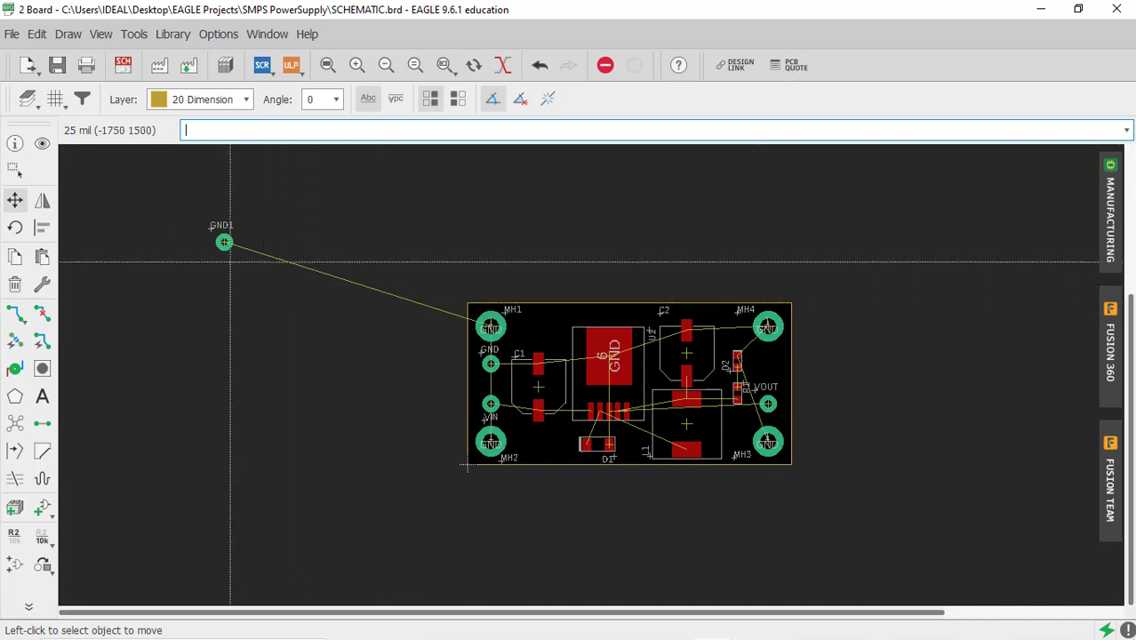
click(224, 242)
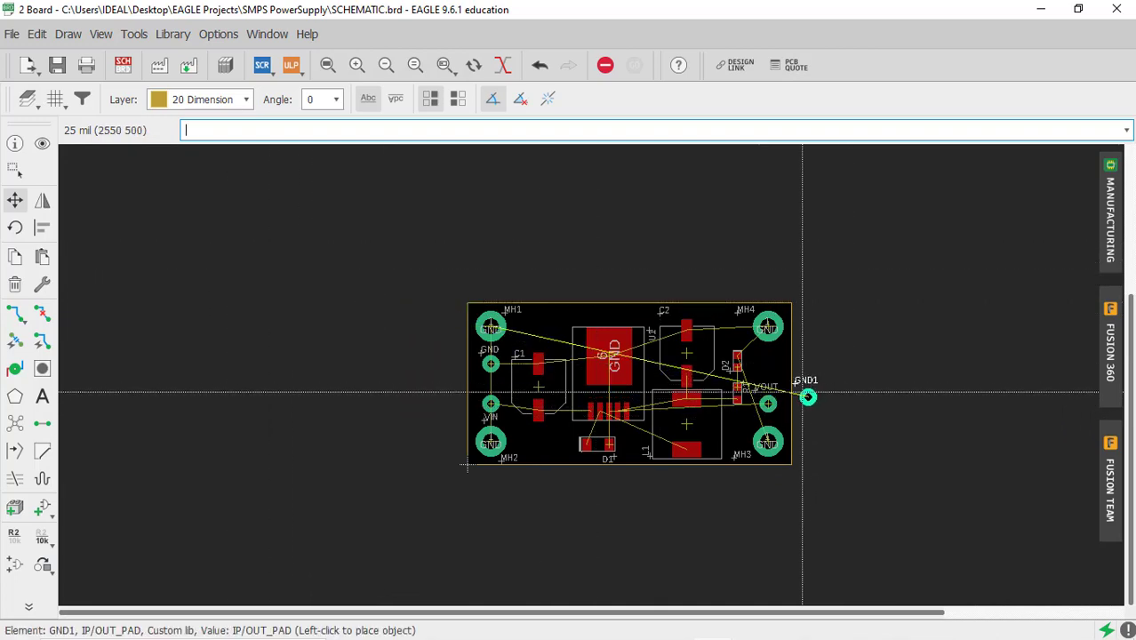
scroll(783, 391, up, 3)
scroll(745, 386, up, 2)
scroll(754, 363, down, 1)
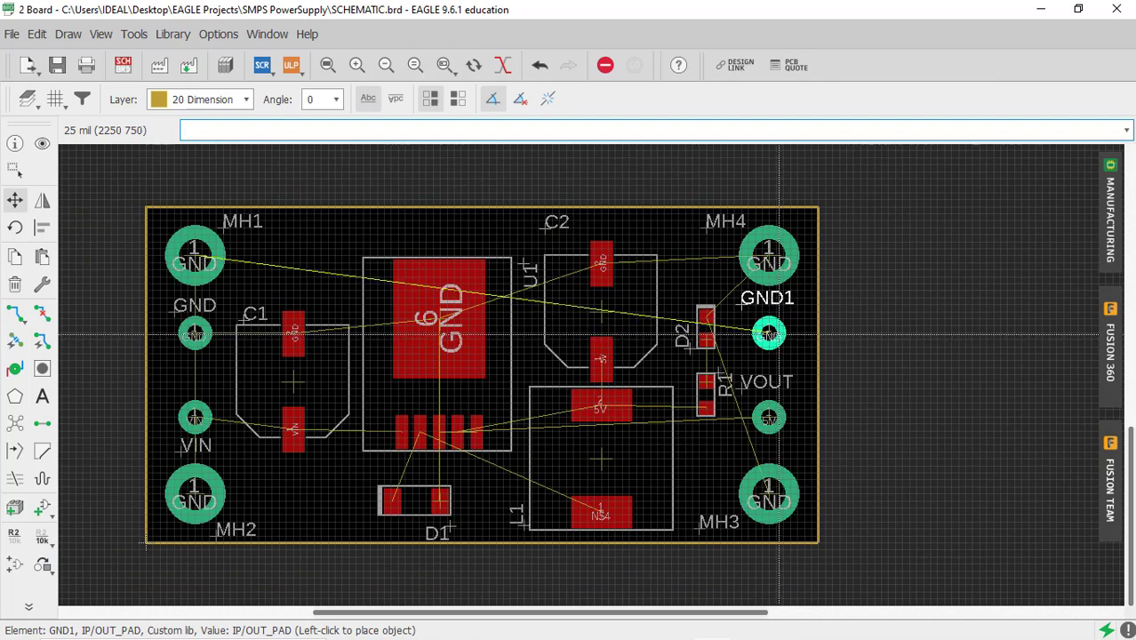
click(780, 336)
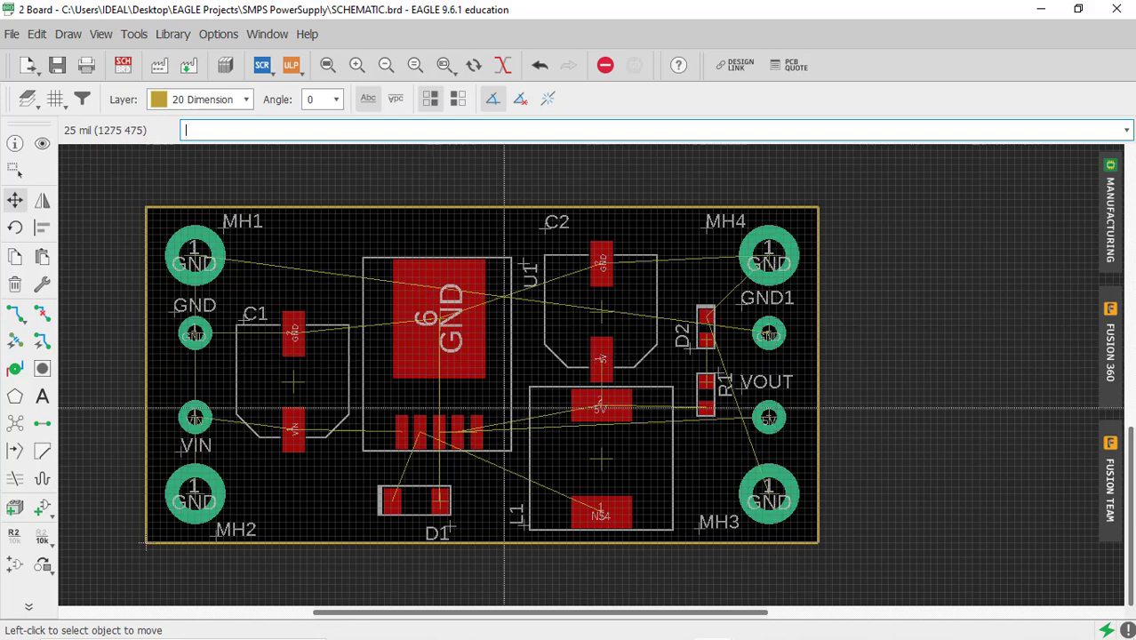
Move D1's name label below the diode's N$4 pad, and turn L1's label horizontal beside the inductor's lower-left corner
scroll(410, 527, up, 2)
click(462, 533)
click(374, 513)
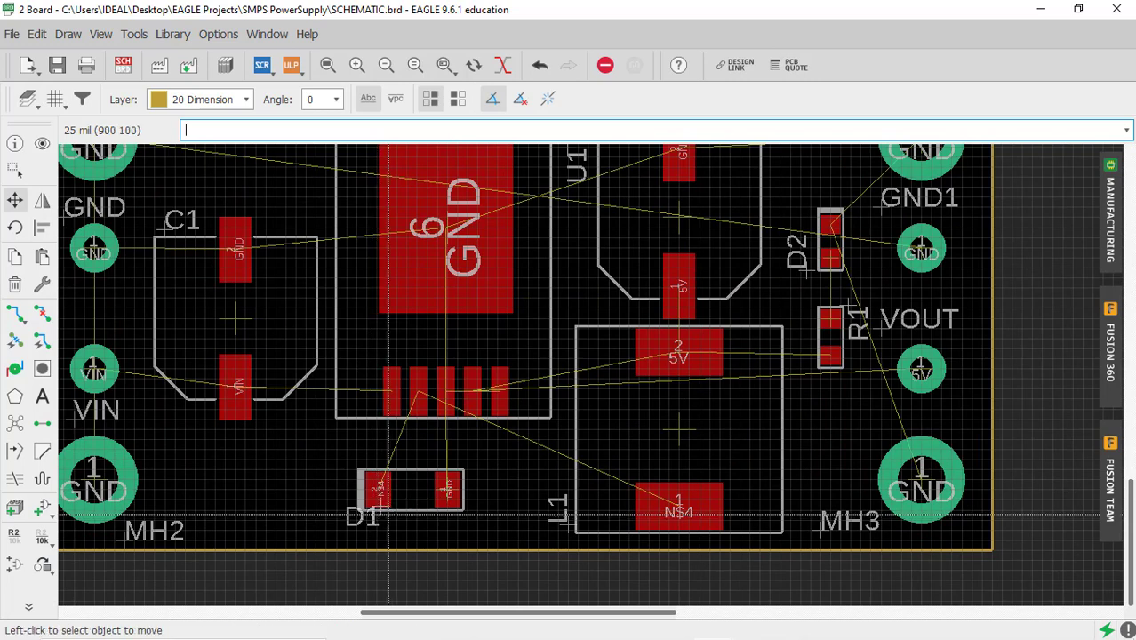
click(381, 510)
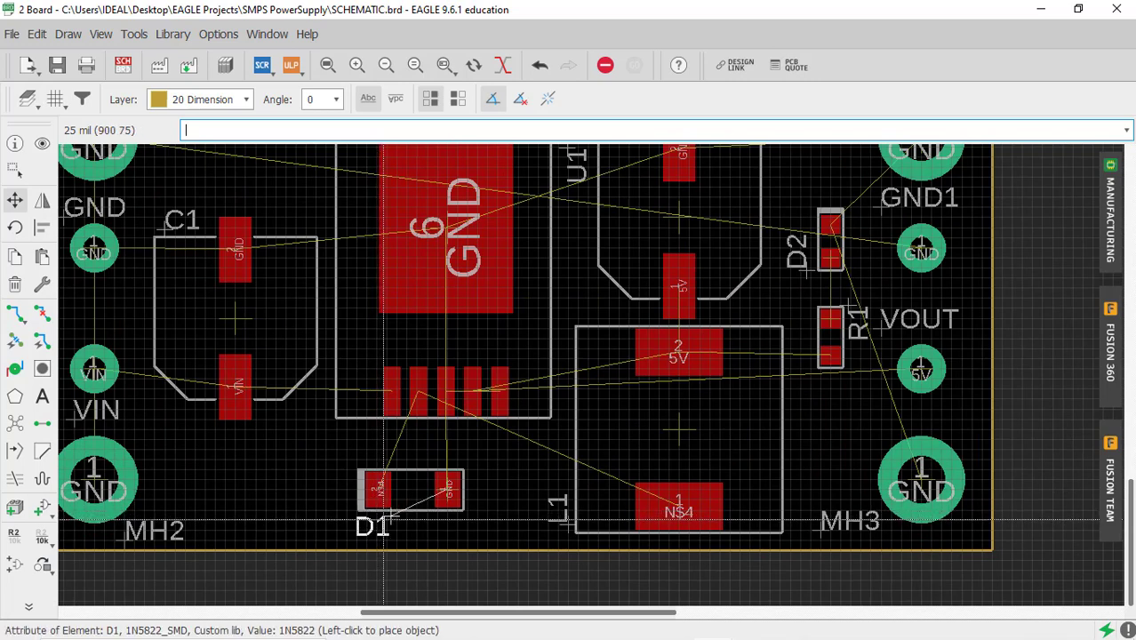
click(384, 521)
right_click(561, 527)
click(574, 512)
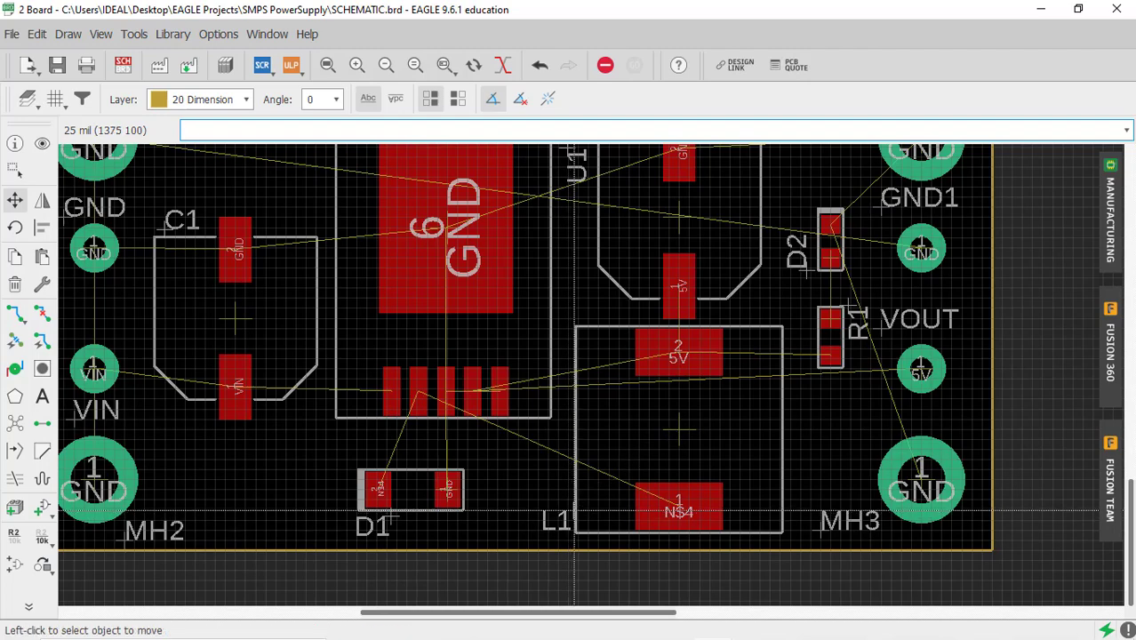
Turn U1's name label horizontal above the chip's upper-left corner, and move C2's label close to the capacitor's upper-left corner
scroll(678, 512, down, 2)
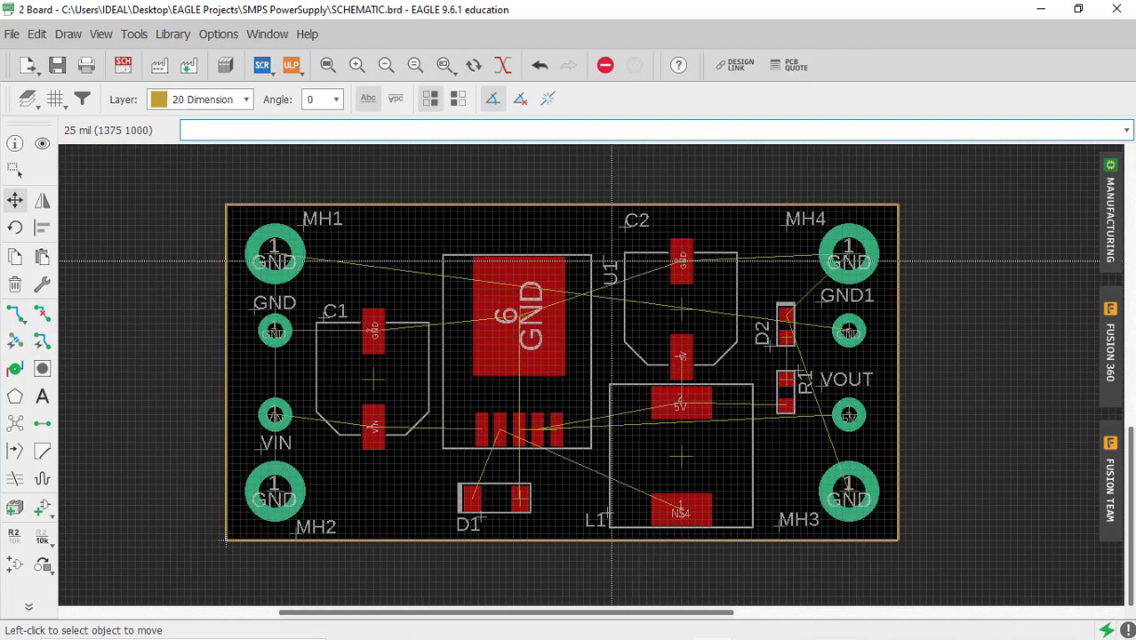
click(609, 276)
right_click(401, 222)
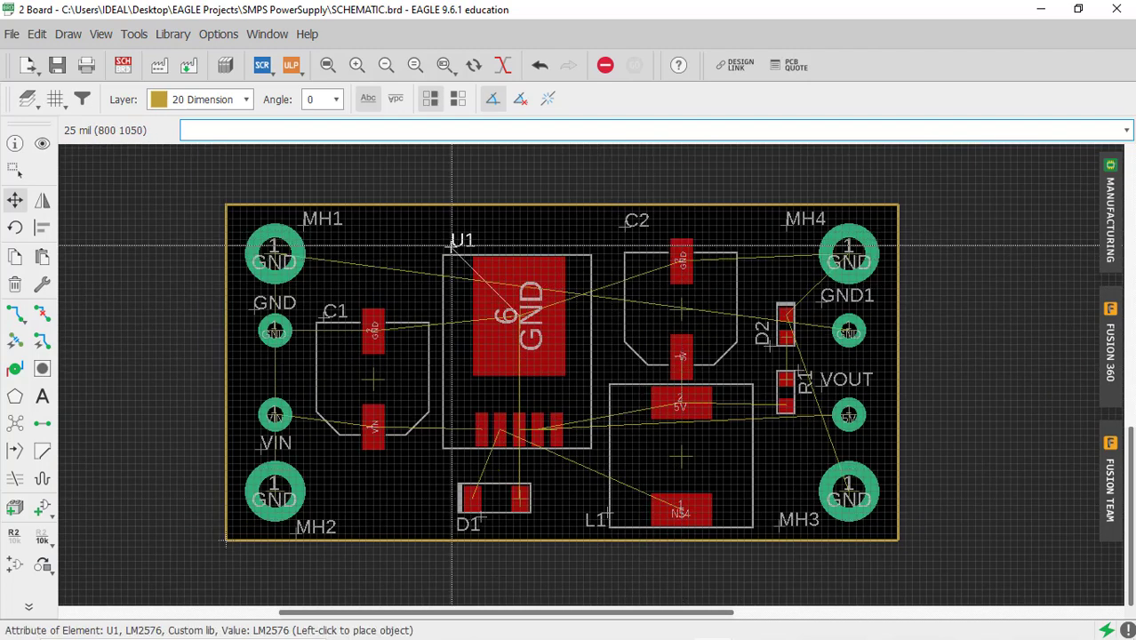
click(450, 247)
scroll(692, 246, up, 2)
click(583, 221)
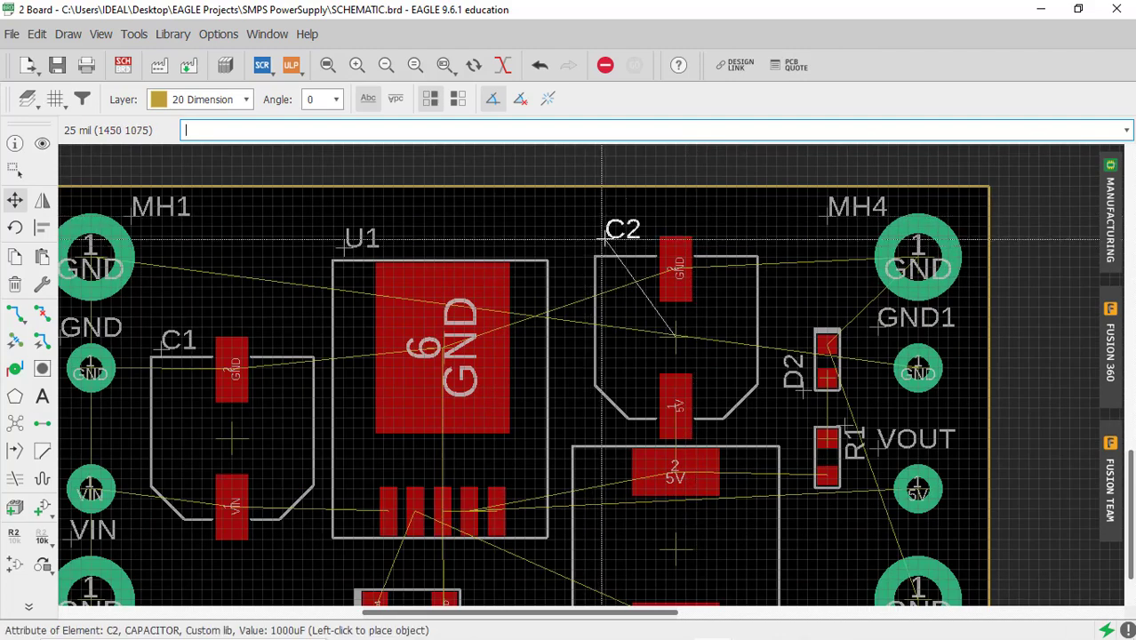
click(603, 247)
Turn LED D2's name label horizontal and place it just above the LED
scroll(711, 355, down, 2)
scroll(758, 354, up, 1)
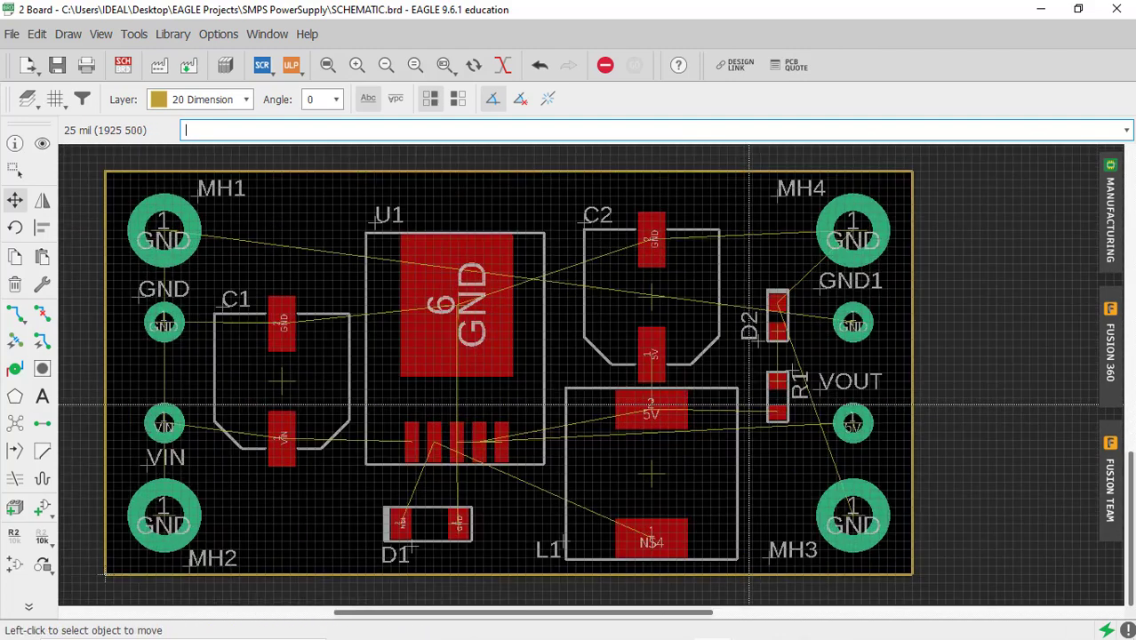
click(756, 343)
right_click(756, 302)
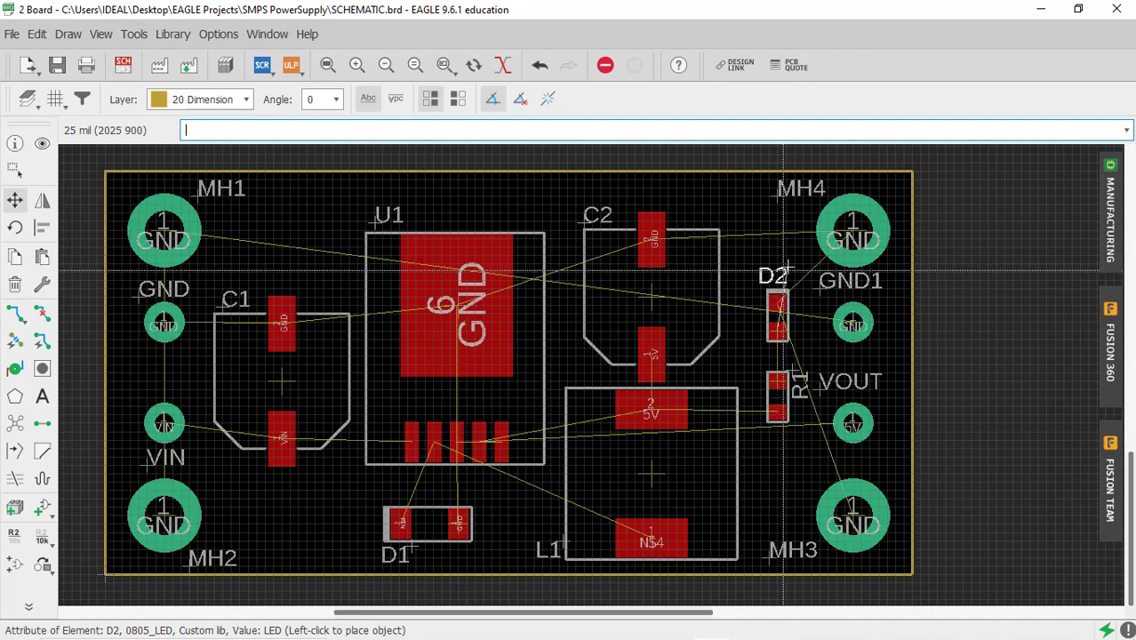
click(787, 271)
Turn R1's name label horizontal just below the resistor, and move VOUT's name label below its pad
click(799, 384)
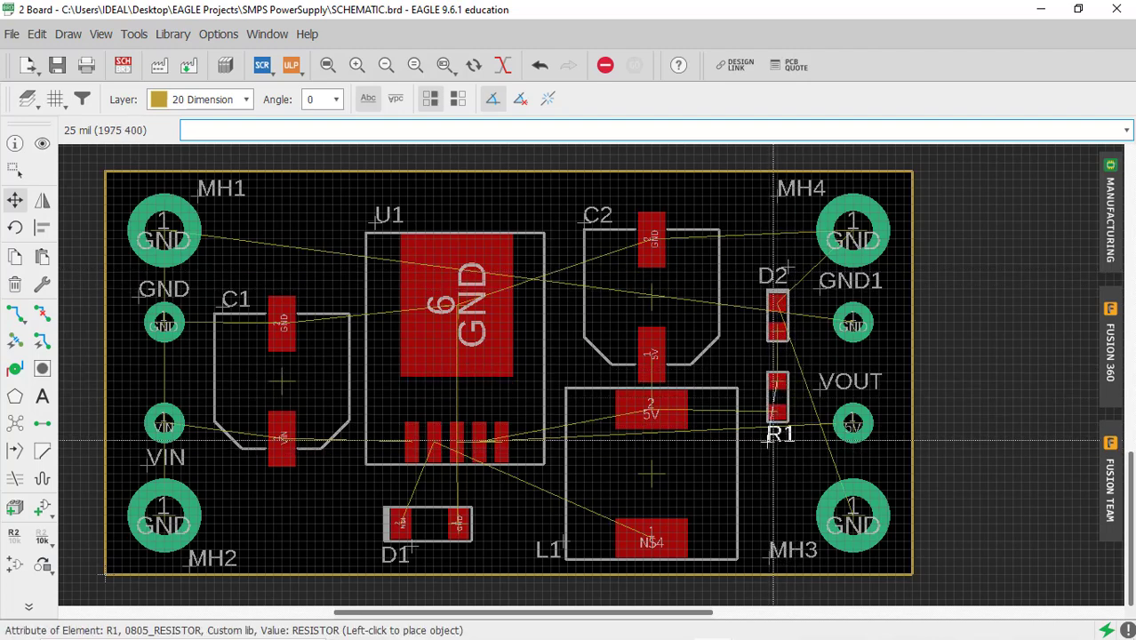
click(774, 442)
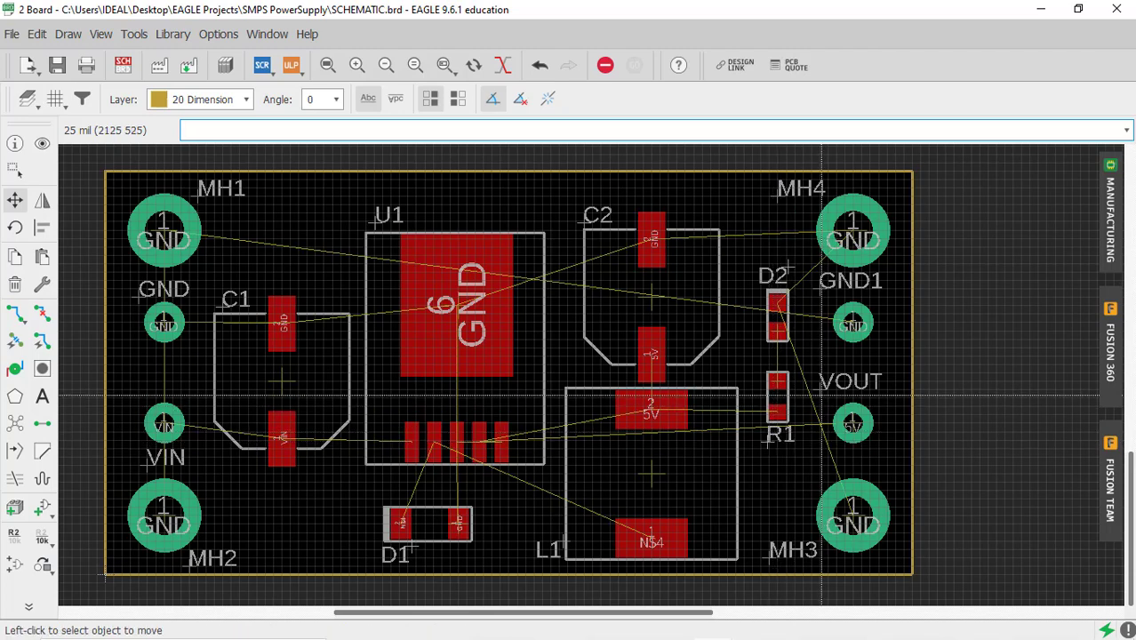
click(822, 396)
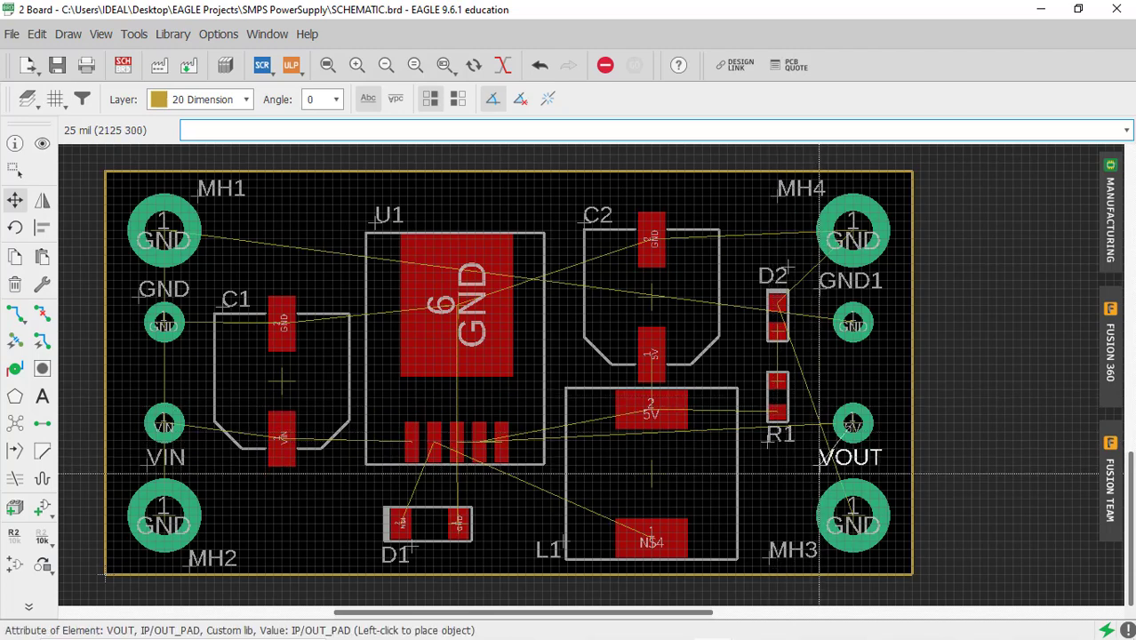
click(821, 472)
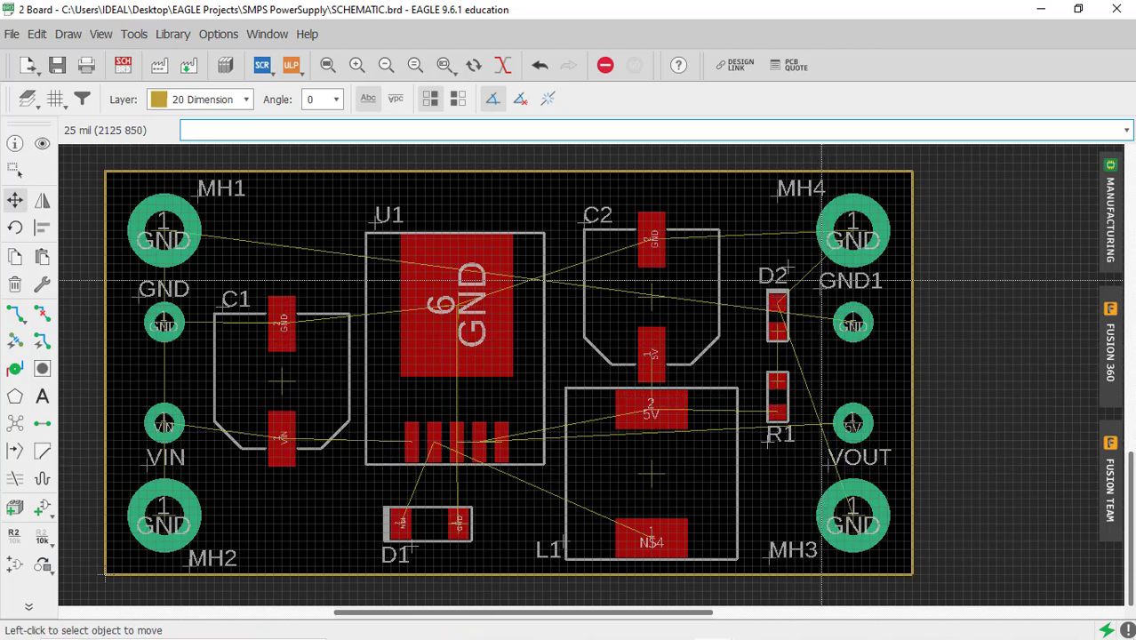
Shift GND1's name label slightly to the right above its pad, and recompute the airwires with Ratsnest
click(819, 289)
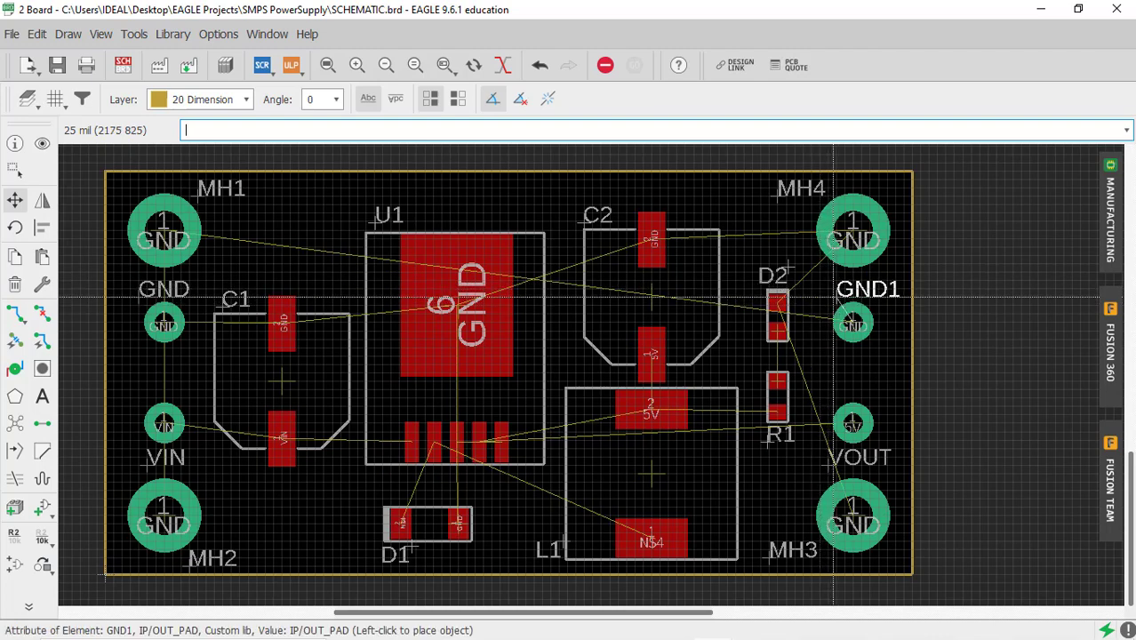
scroll(671, 360, down, 2)
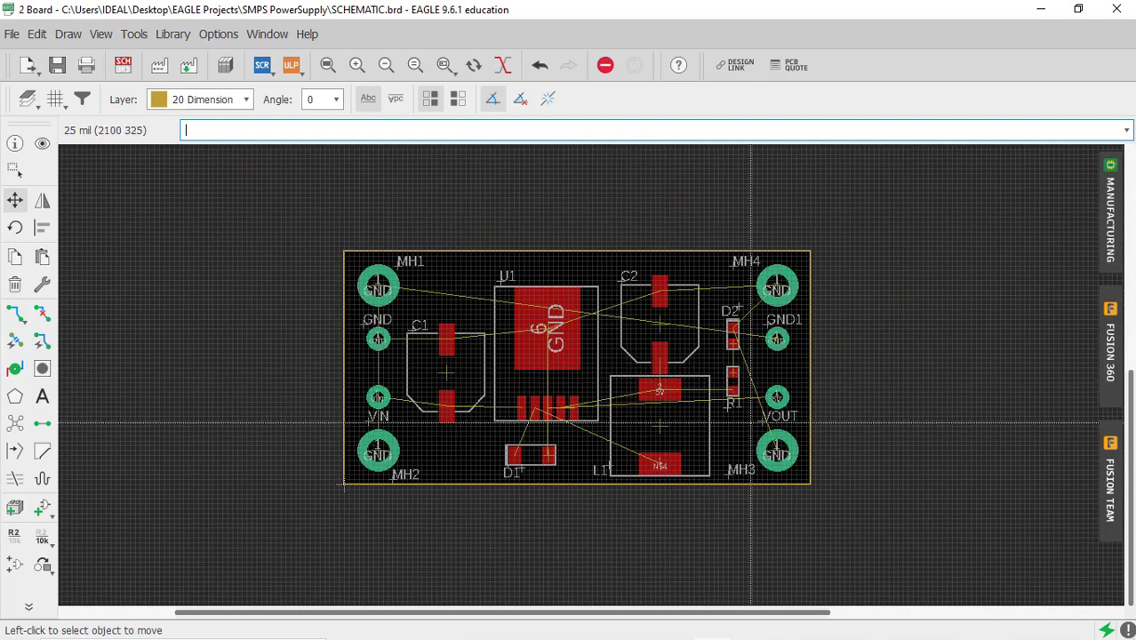
click(14, 423)
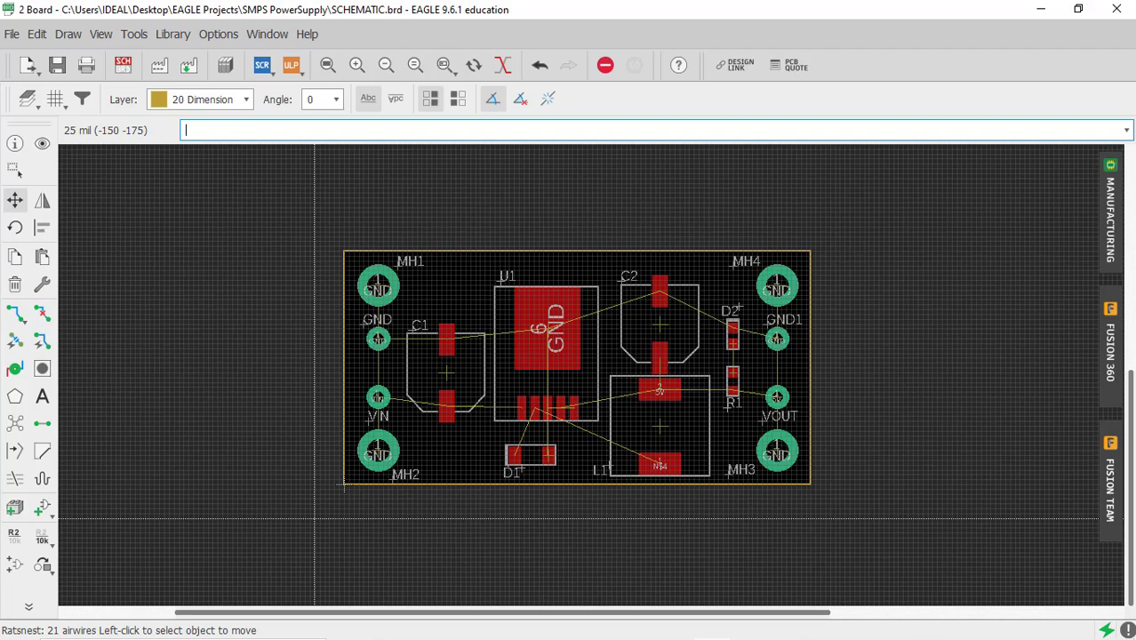
Check the board's grid size and display settings
click(55, 98)
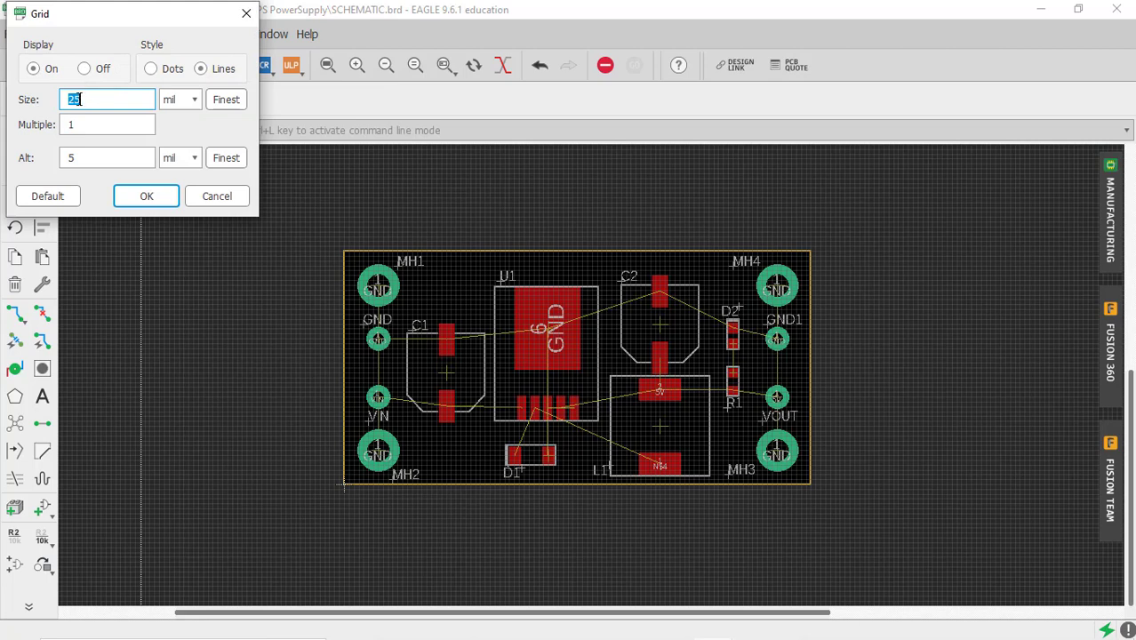
click(146, 195)
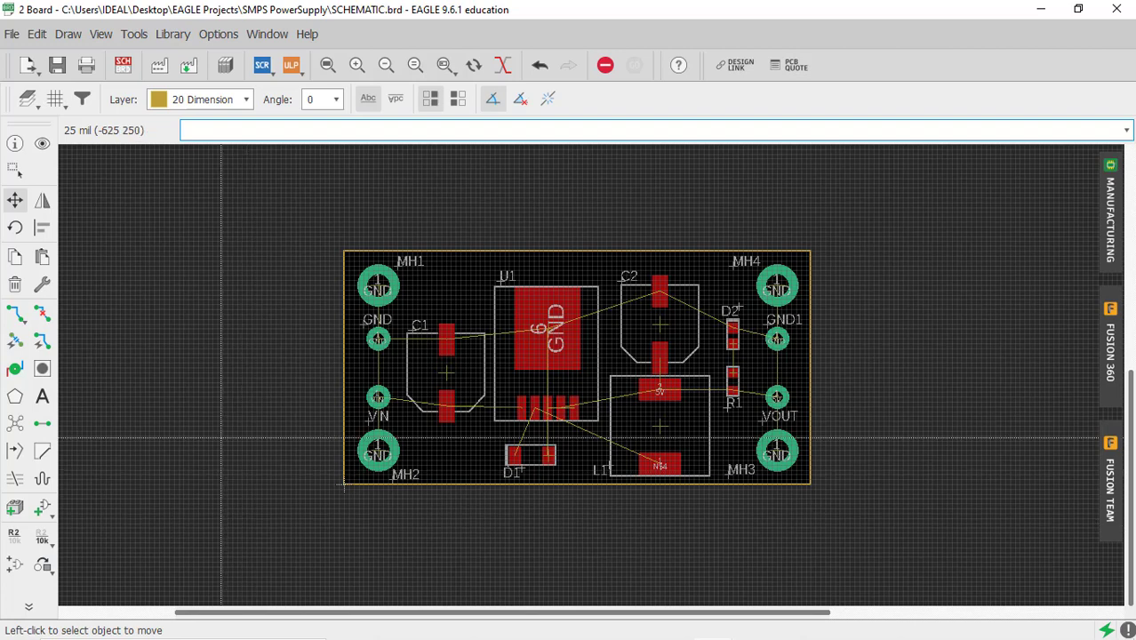
Open the DRC design rules and set the wire-to-wire clearance between different signals to 10mil
click(133, 34)
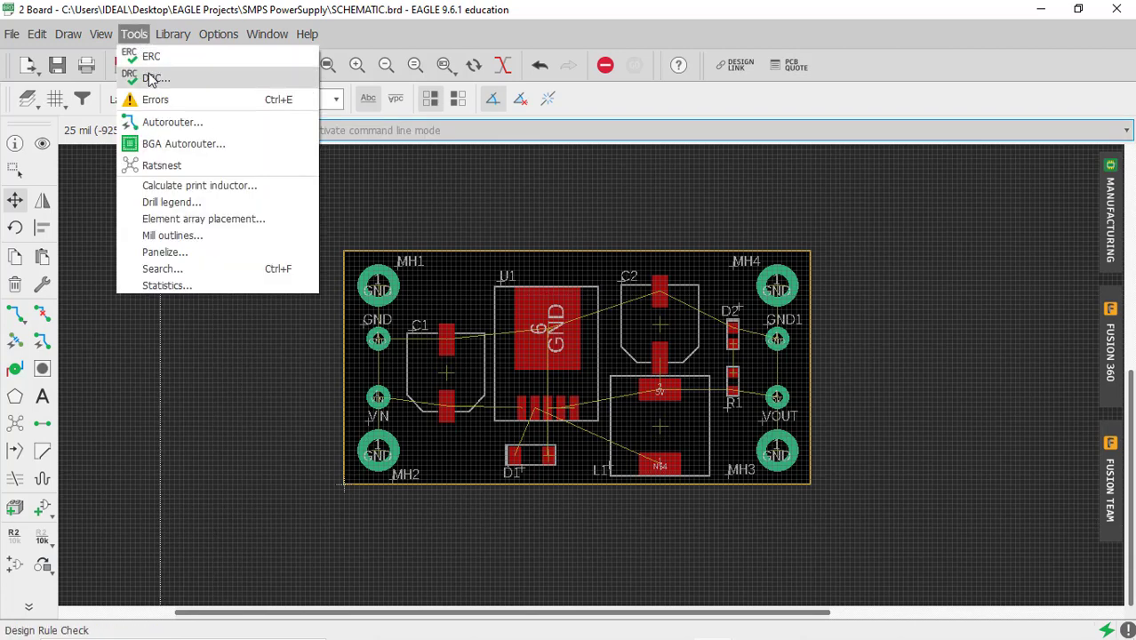
click(152, 77)
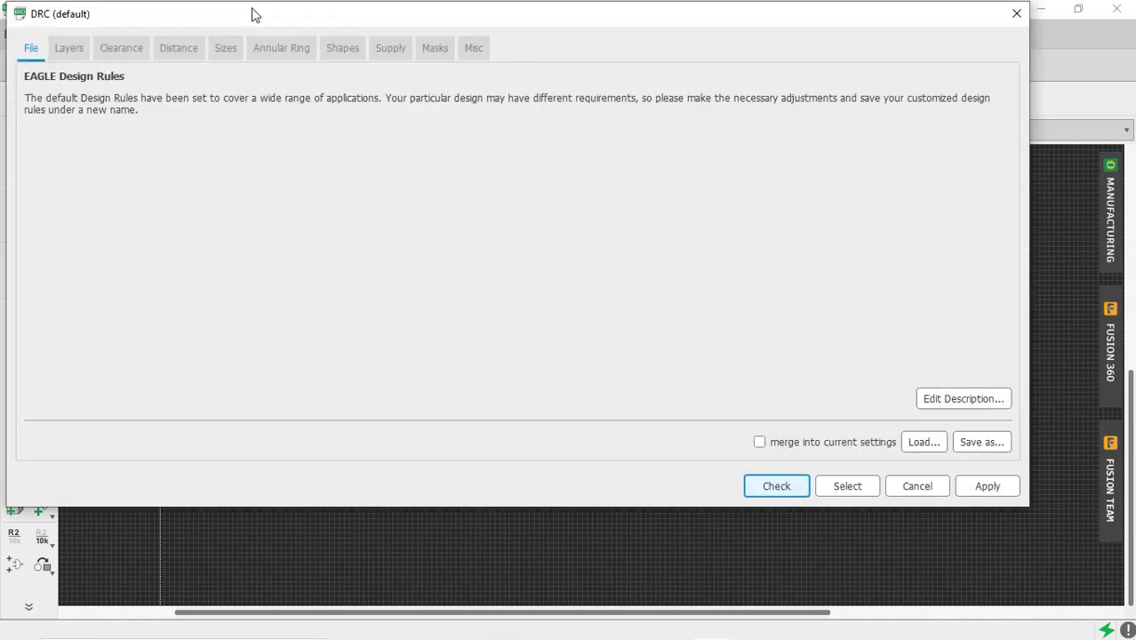
drag(251, 13, 321, 65)
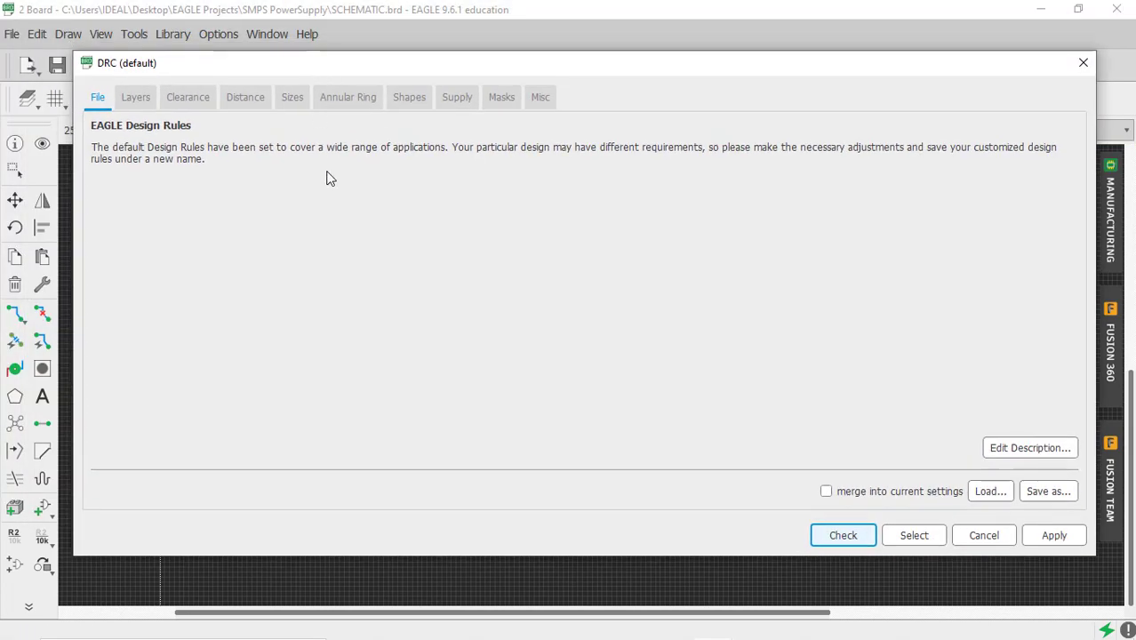
click(192, 98)
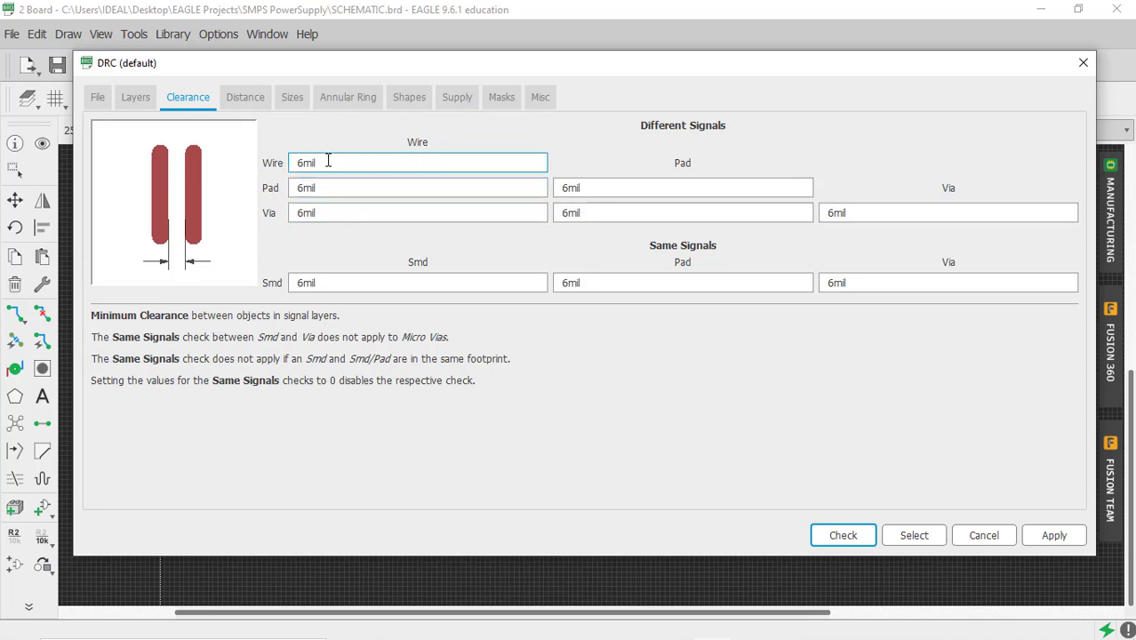
key(BackSpace)
text(10)
Set the pad-to-wire and via-to-wire clearances between different signals to 10mil
click(352, 188)
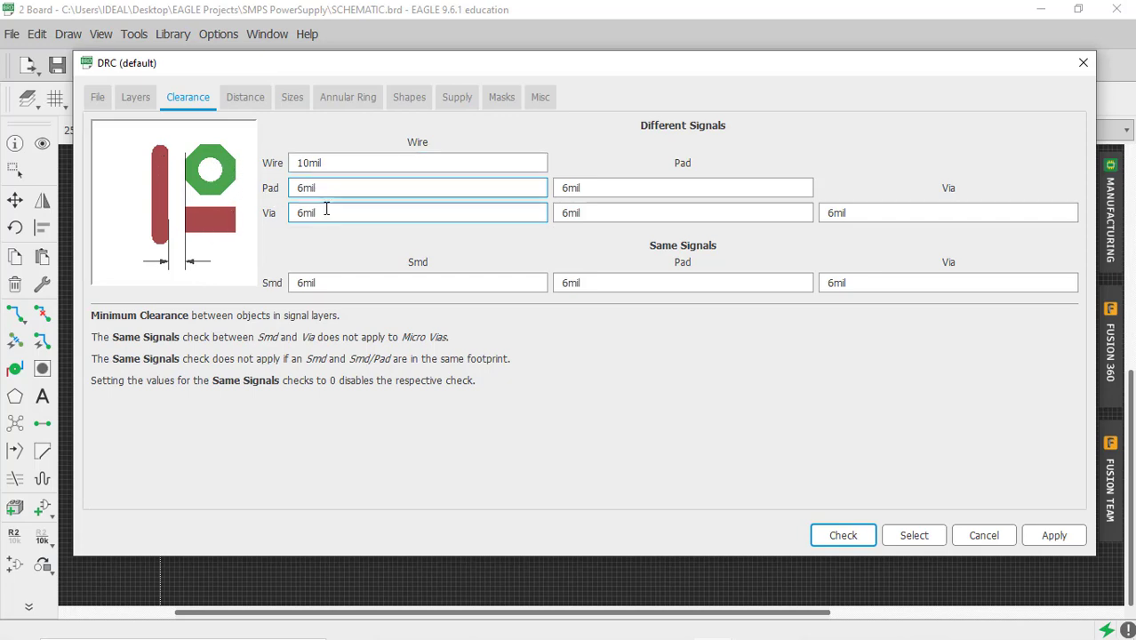
click(302, 189)
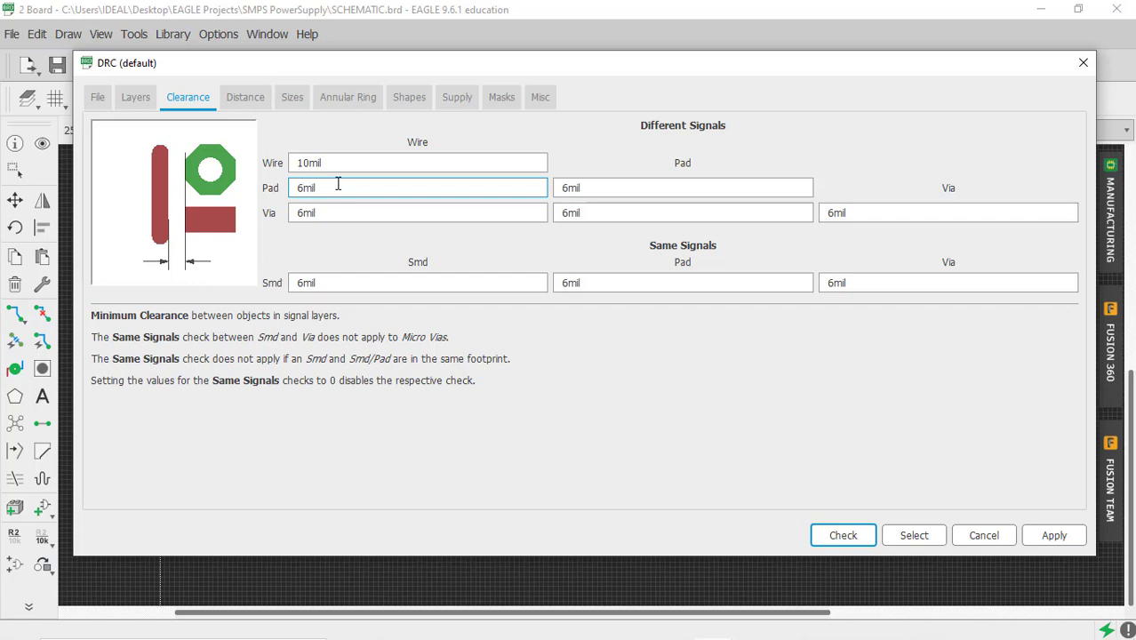
key(BackSpace)
text(10)
click(341, 213)
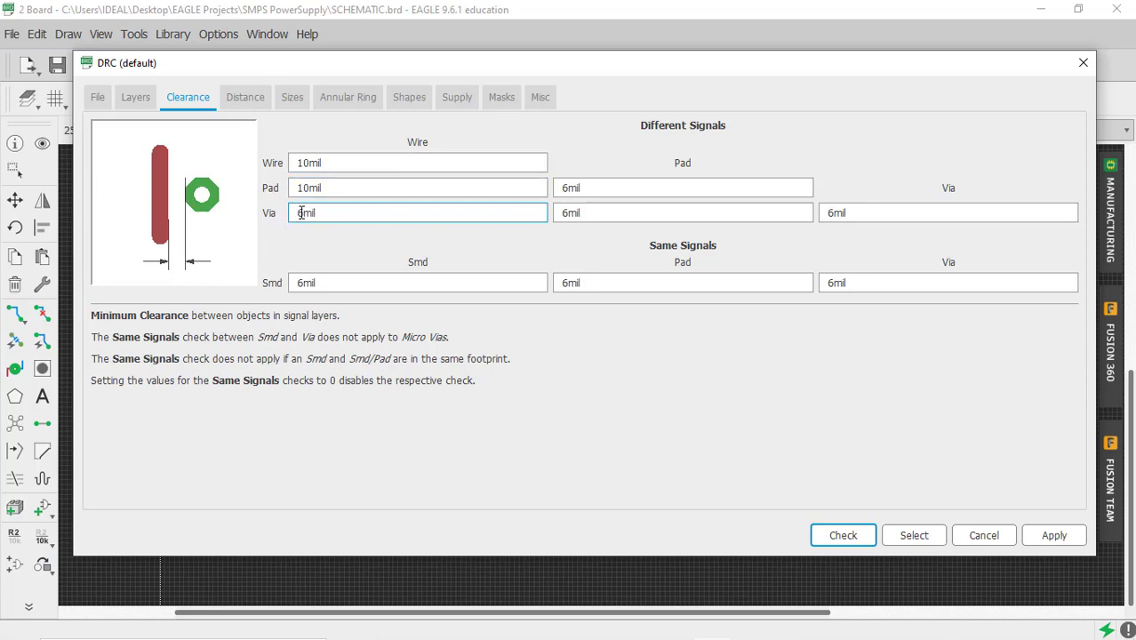
key(ctrl+a)
text(10mil)
Set the pad-to-pad, via-to-pad and via-to-via clearances between different signals to 10mil
click(569, 188)
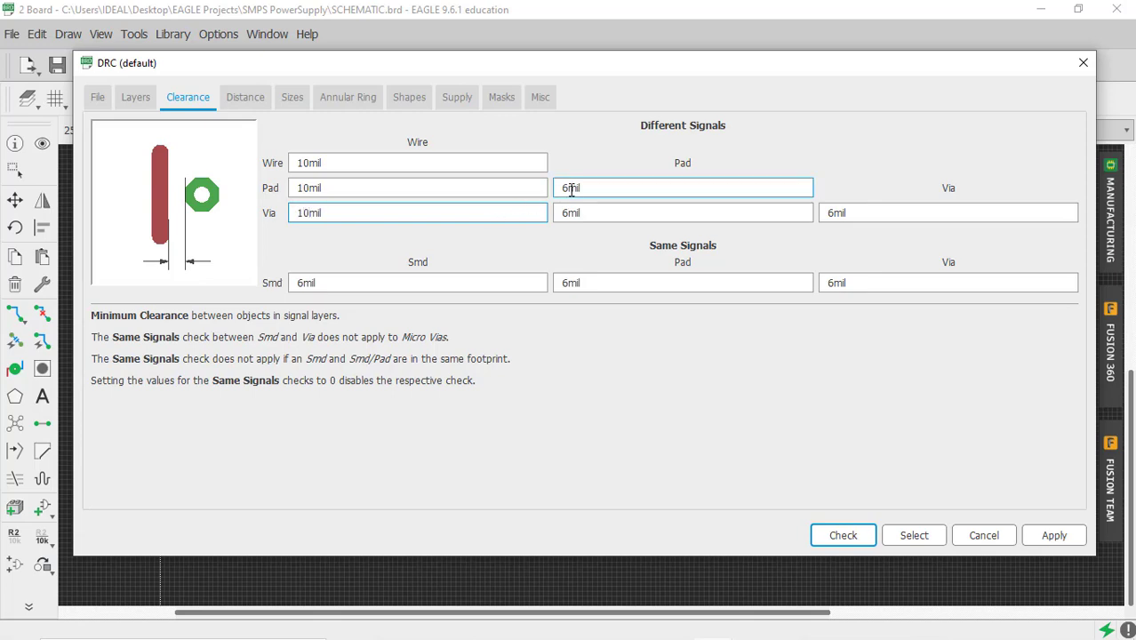
key(BackSpace)
text(10)
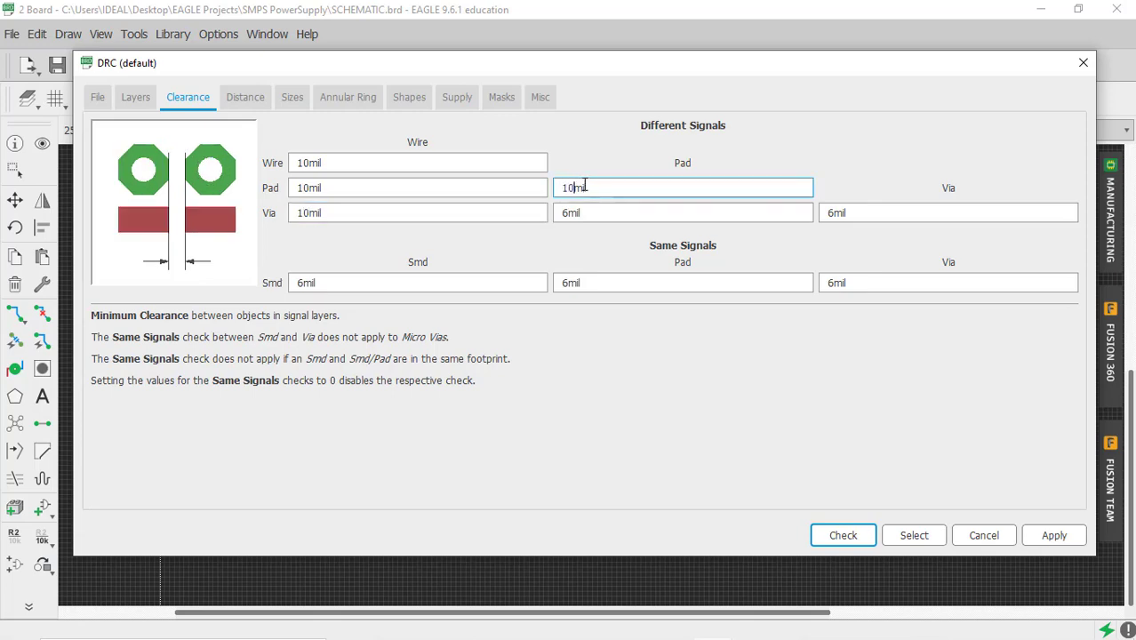
click(574, 210)
key(BackSpace)
text(10)
click(838, 213)
key(BackSpace)
text(10)
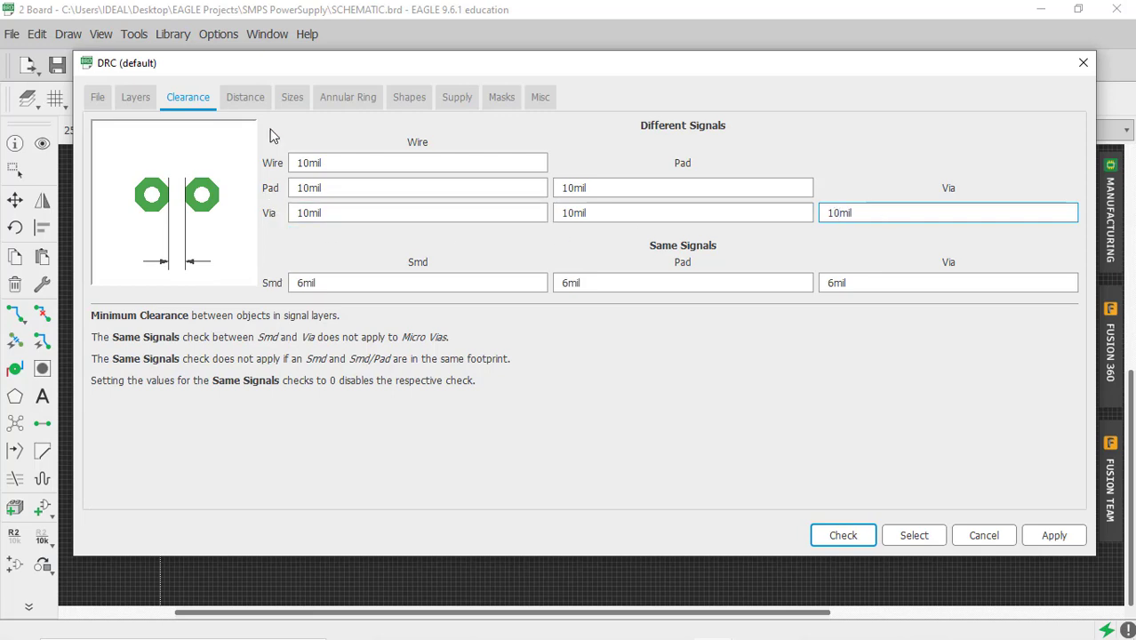
Set the Minimum Width in the design rules' size settings to 10mil
click(293, 98)
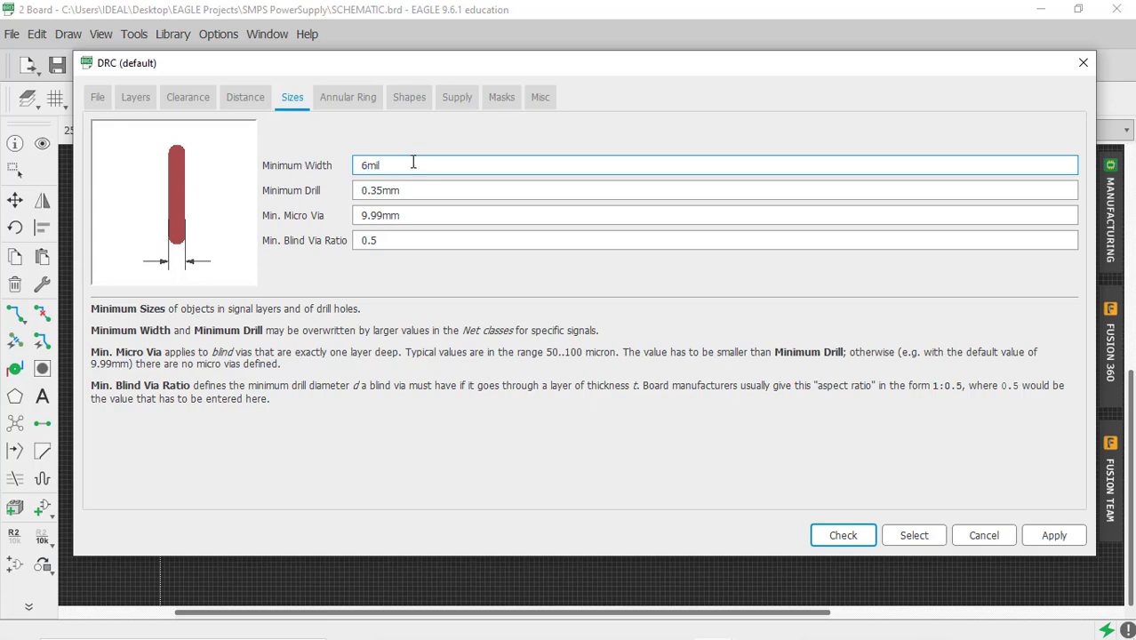
key(BackSpace)
text(10)
click(382, 191)
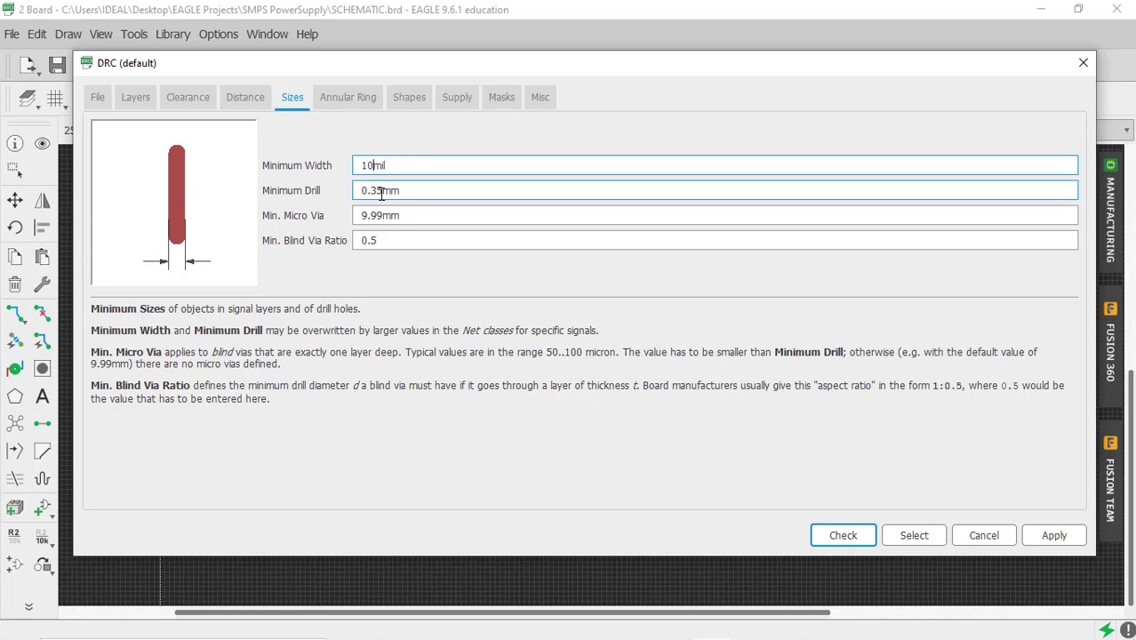
Look through the remaining design rules from Annular Ring to Misc, and apply the edited rules before closing the DRC settings
click(348, 97)
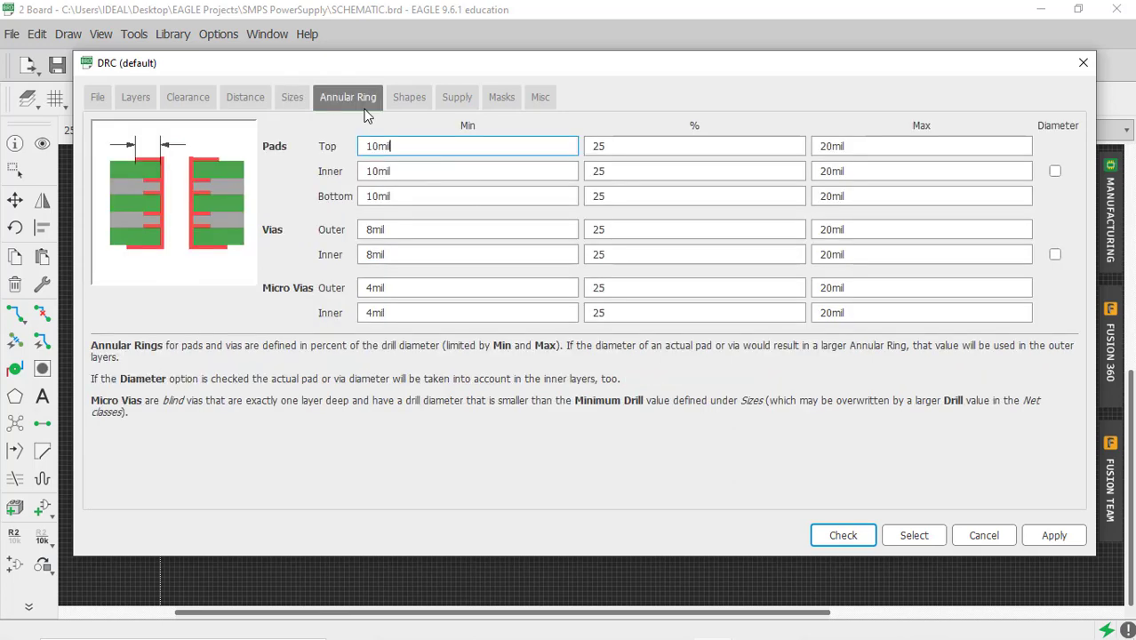
click(413, 105)
click(464, 103)
click(500, 100)
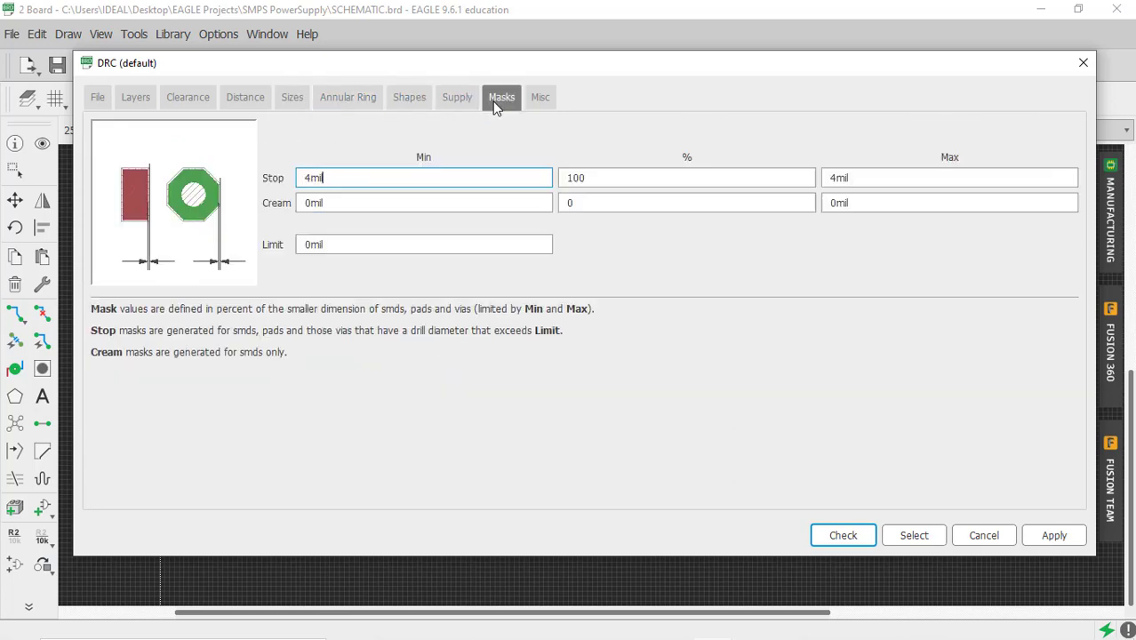
click(538, 97)
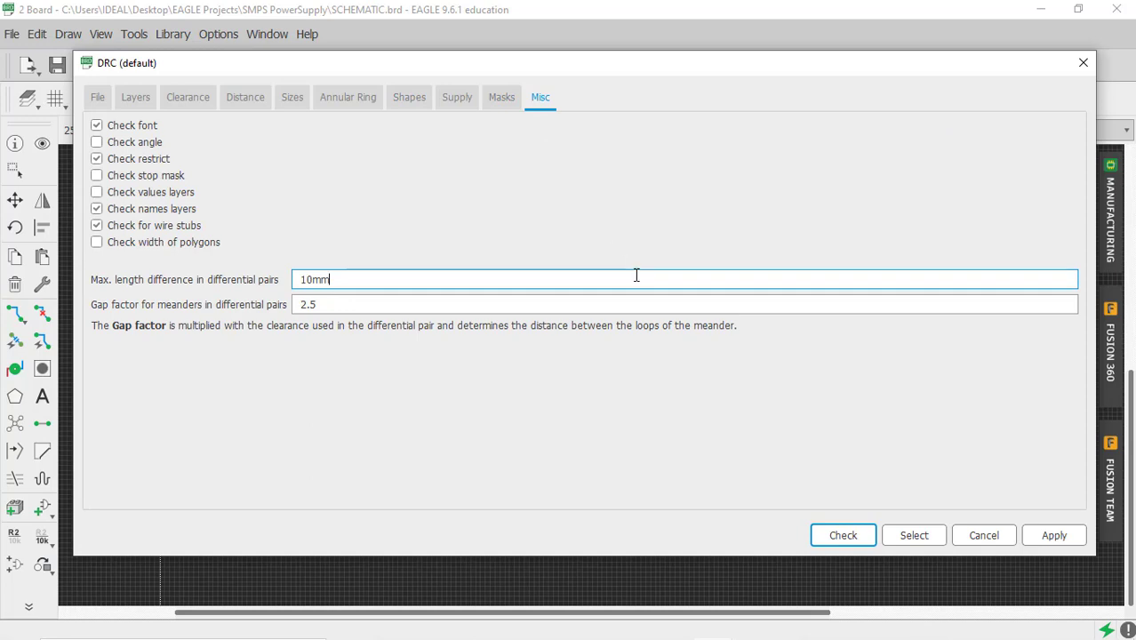
click(1042, 539)
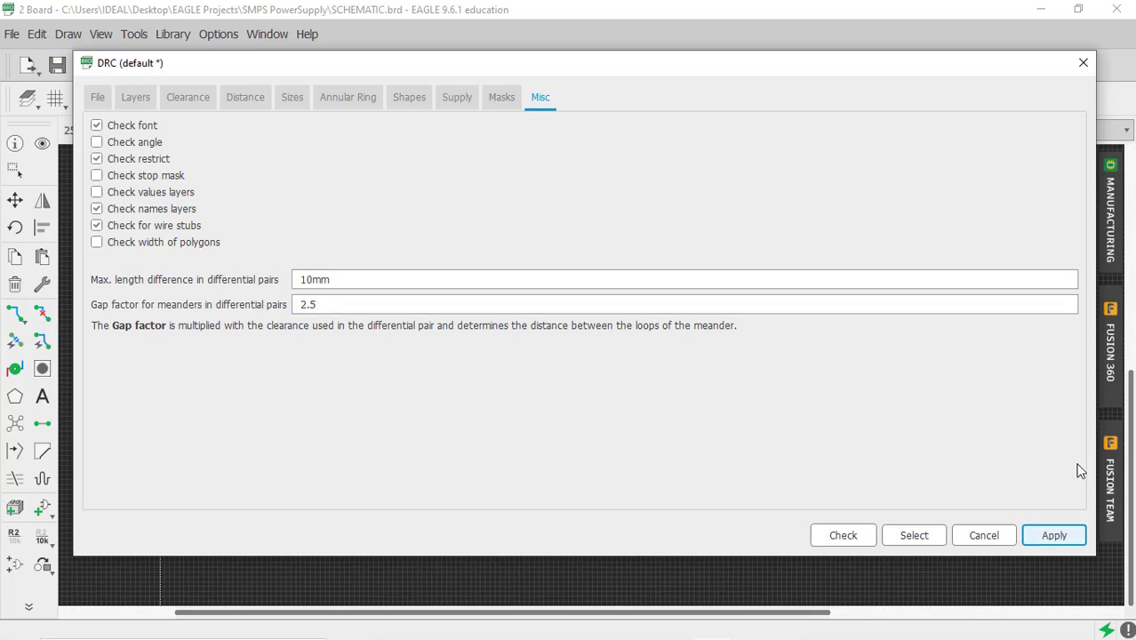
click(1084, 68)
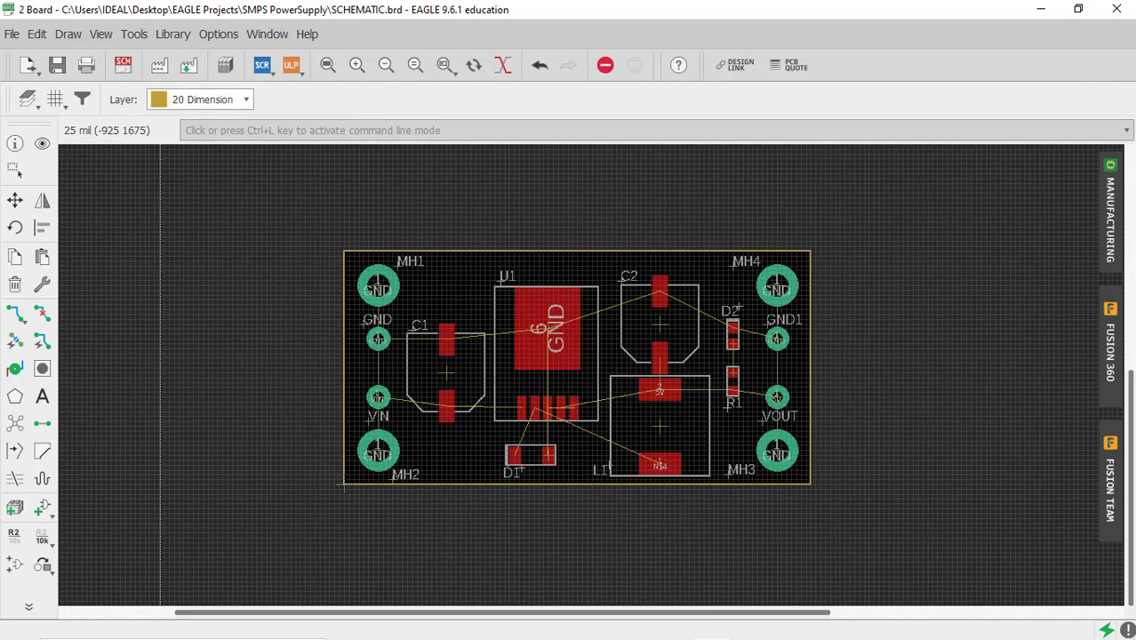